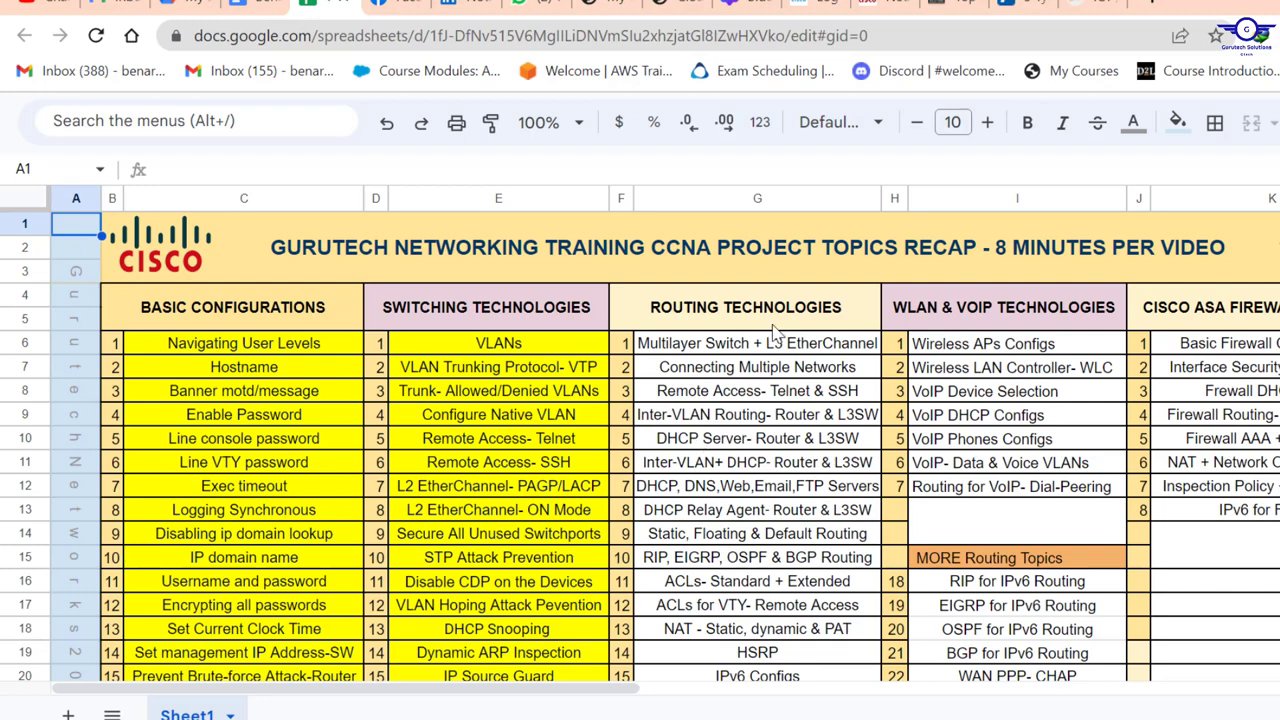
- Look over the Routing Technologies topics in the project recap sheet, starting from the Multilayer Switch + L3 EtherChannel entry
left_click(706, 343)
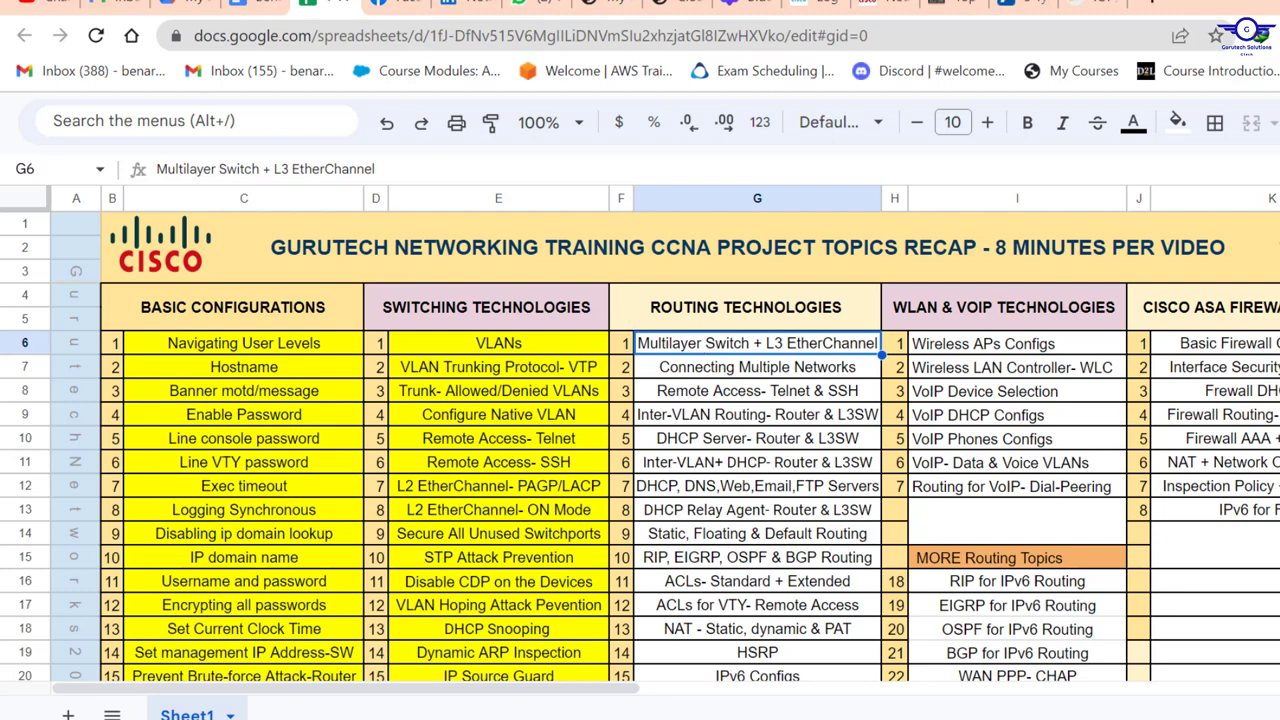
scroll(640, 400, "down", 3)
scroll(640, 400, "up", 3)
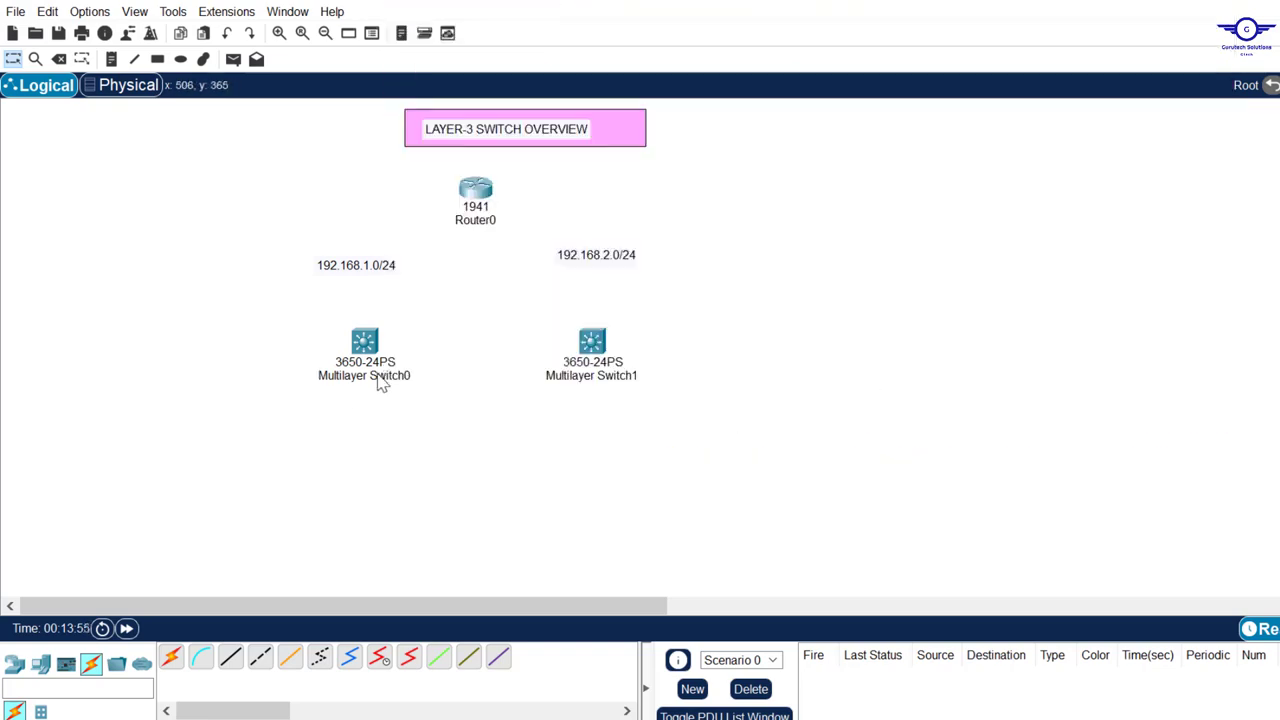
- Place a 3560-24PS and a 3650-24PS multilayer switch below Multilayer Switch0 to compare the models, and delete both
left_click(12, 664)
left_click(40, 711)
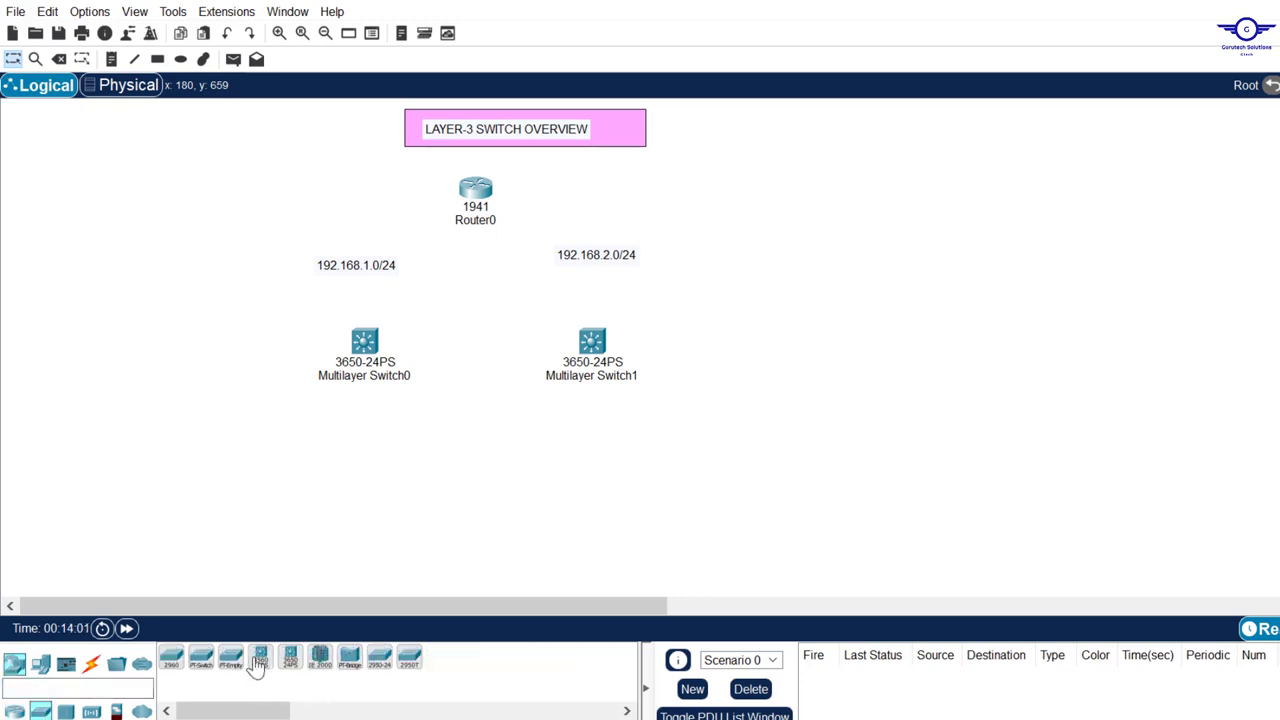
left_click_drag(257, 668, 324, 450)
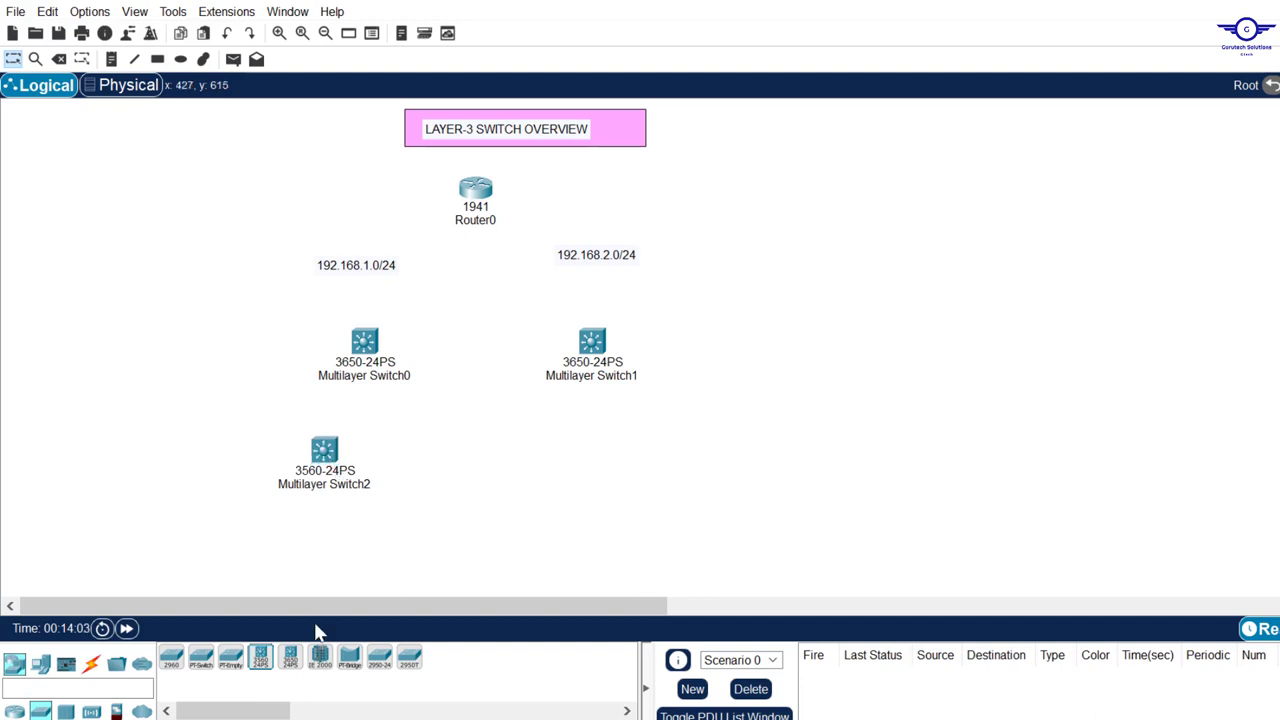
left_click_drag(295, 672, 424, 462)
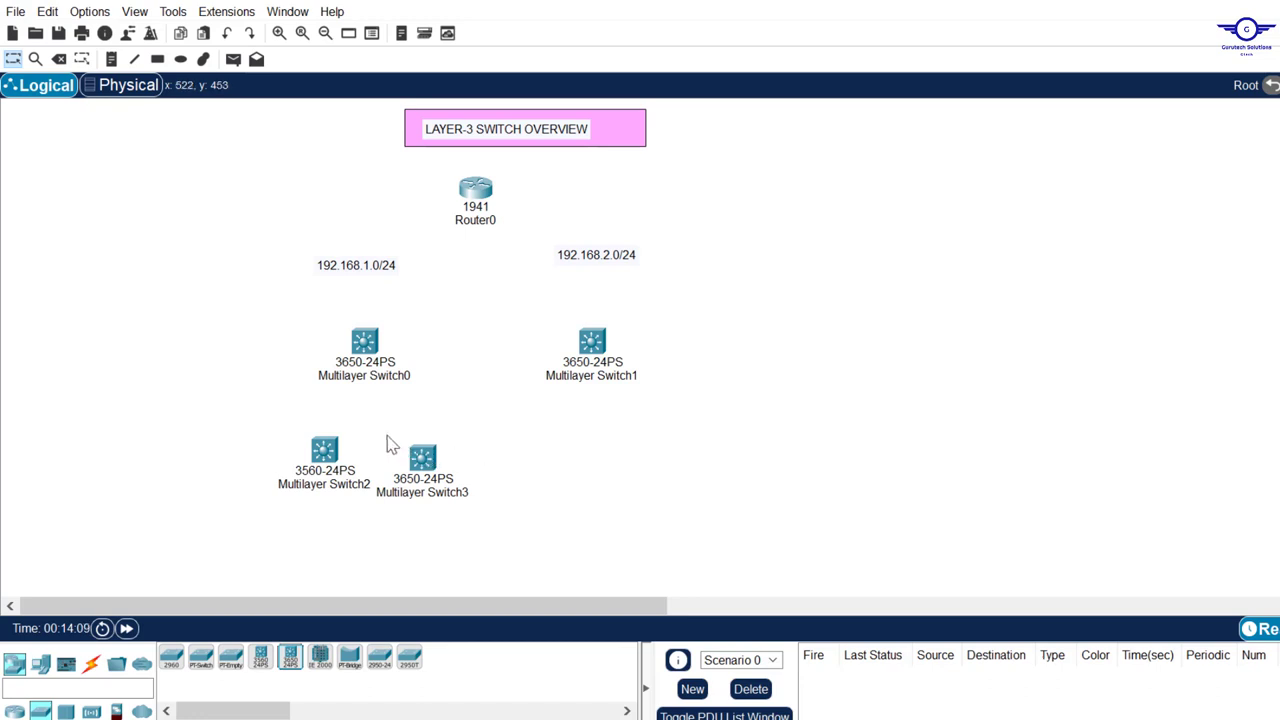
left_click_drag(389, 440, 497, 526)
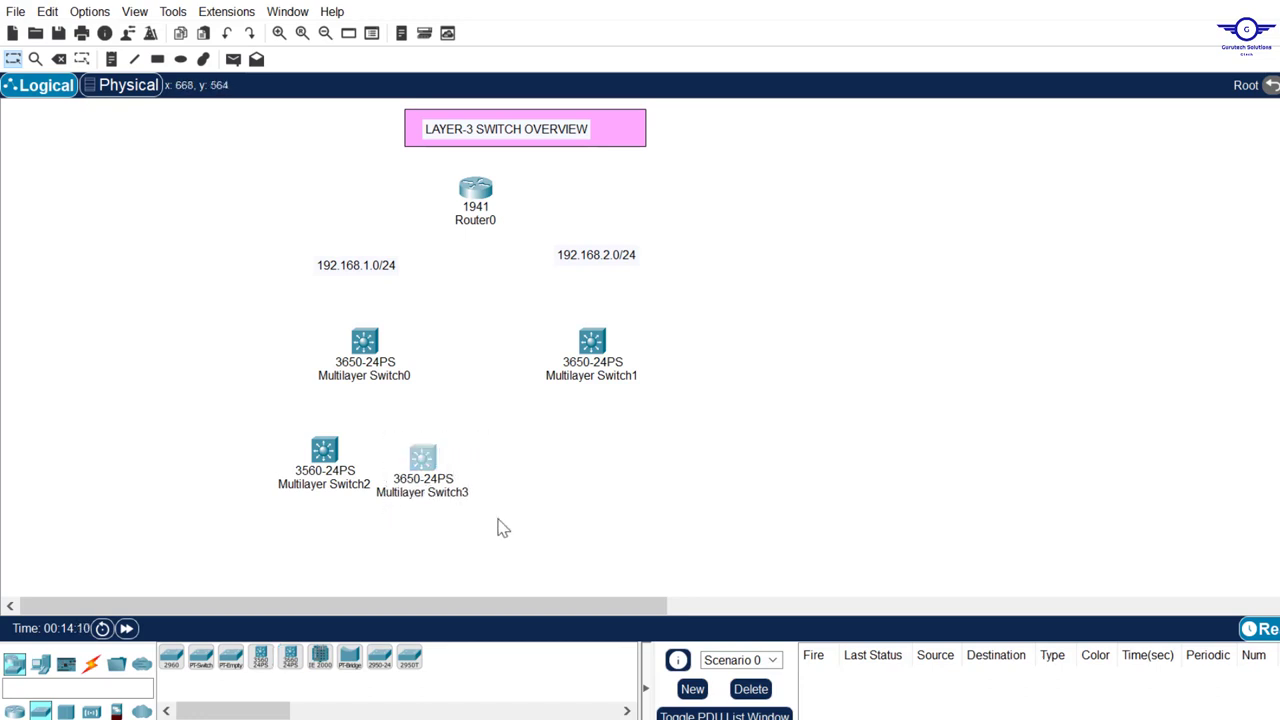
left_click_drag(232, 412, 541, 520)
key("Delete")
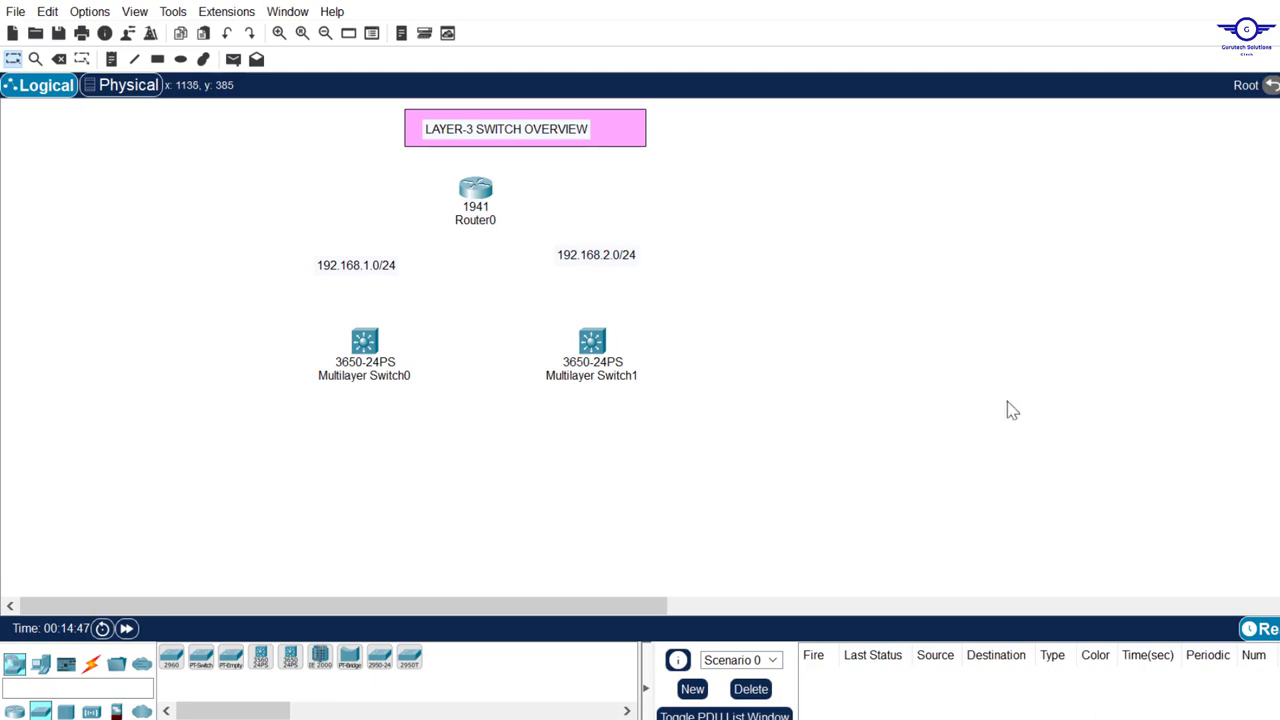
- Switch to the config-guide.txt notes in Notepad and review the Multilayer Switch Overview title and the advice on which switch model to choose
left_click(955, 718)
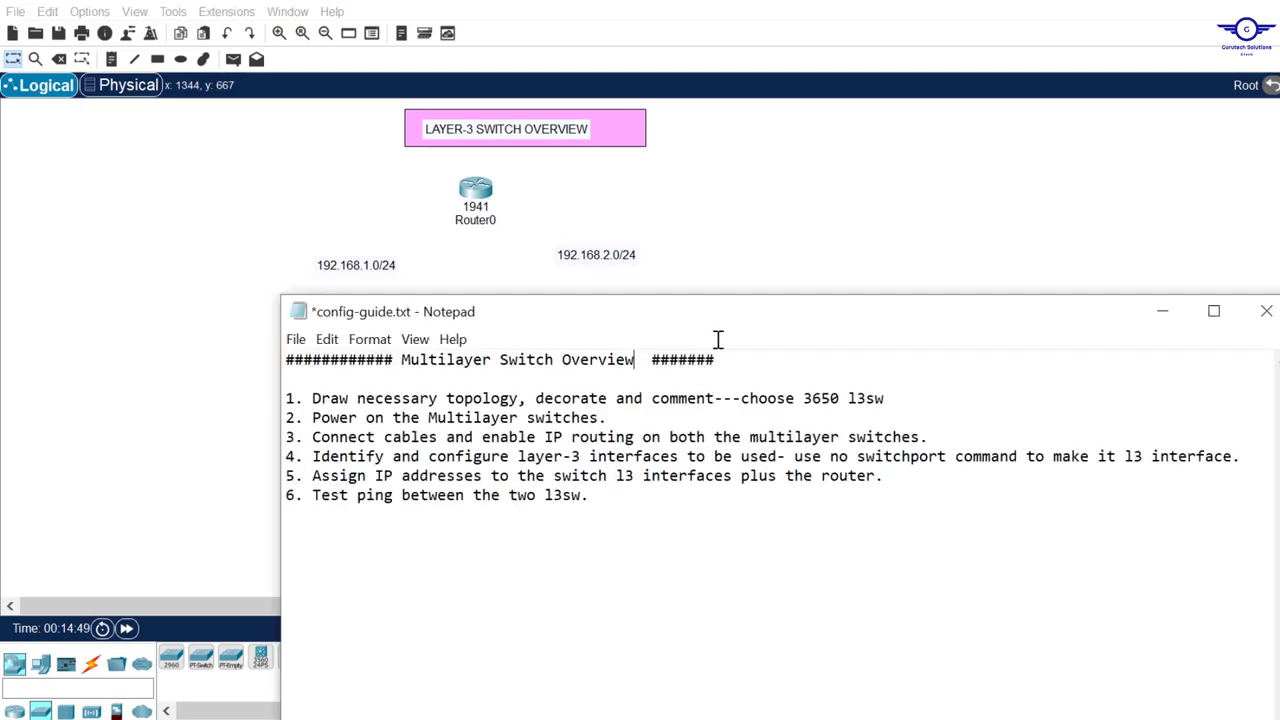
left_click_drag(757, 323, 668, 418)
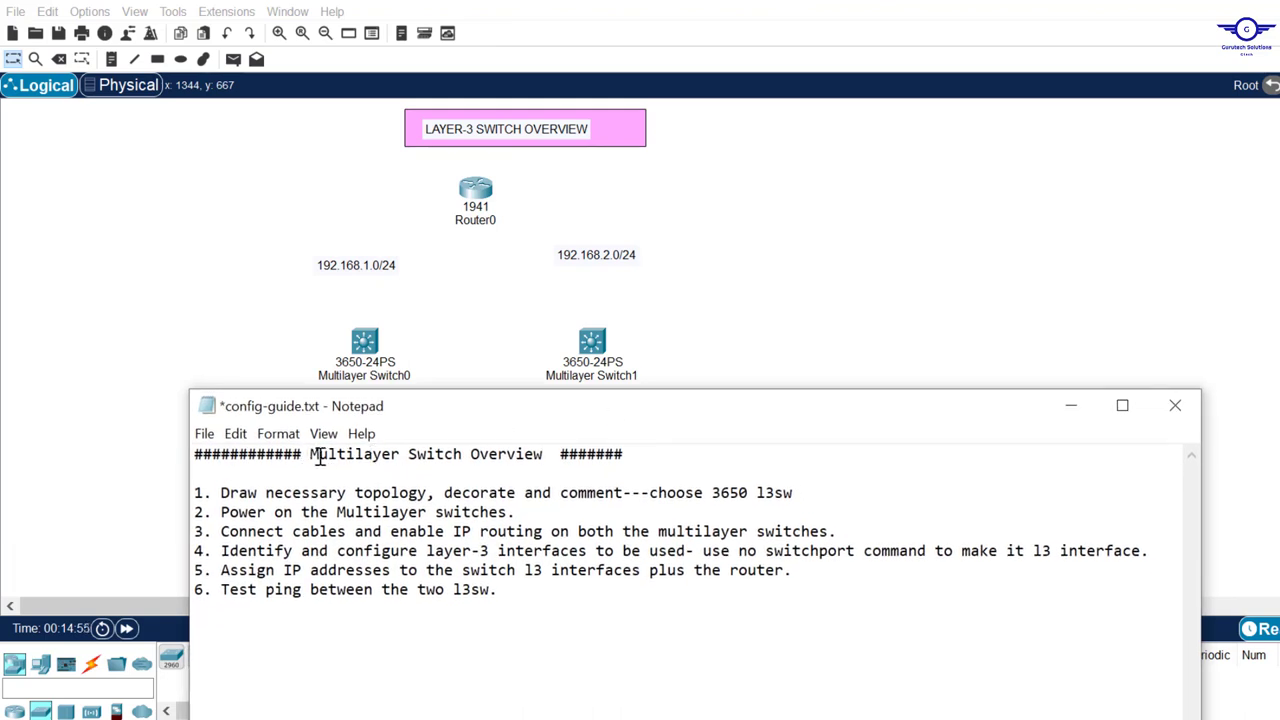
left_click_drag(310, 455, 541, 452)
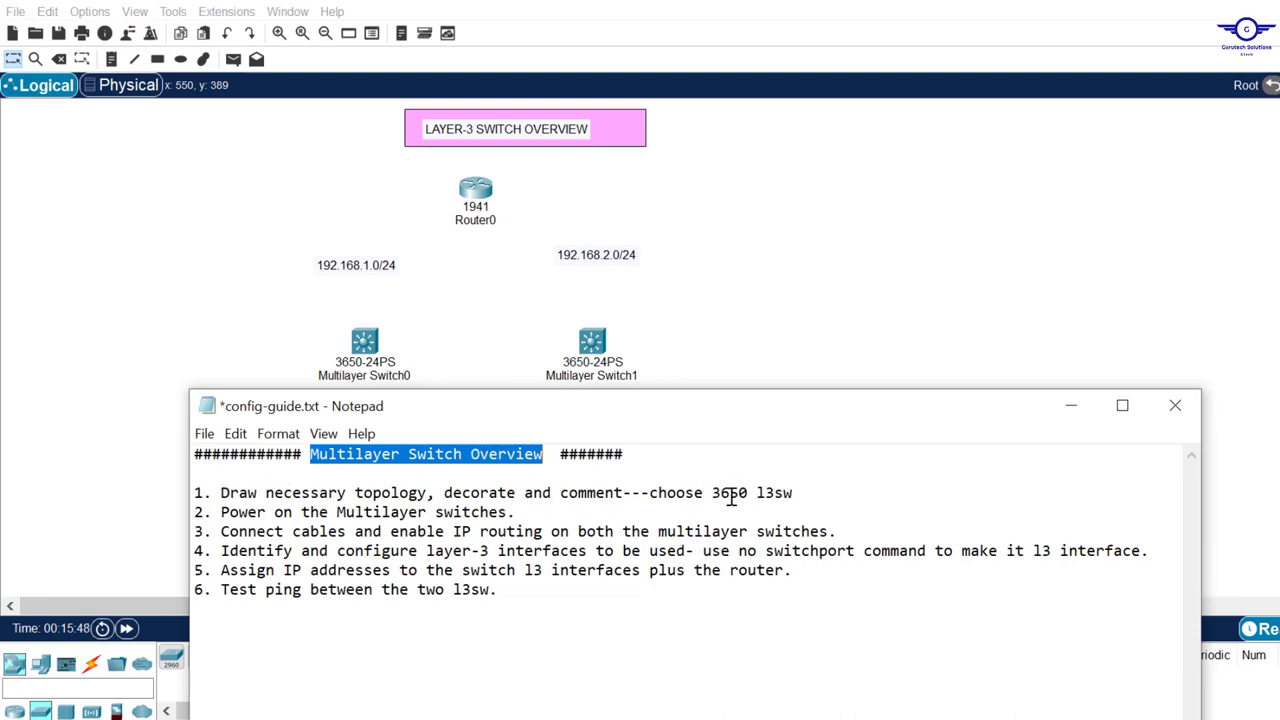
left_click_drag(649, 491, 796, 492)
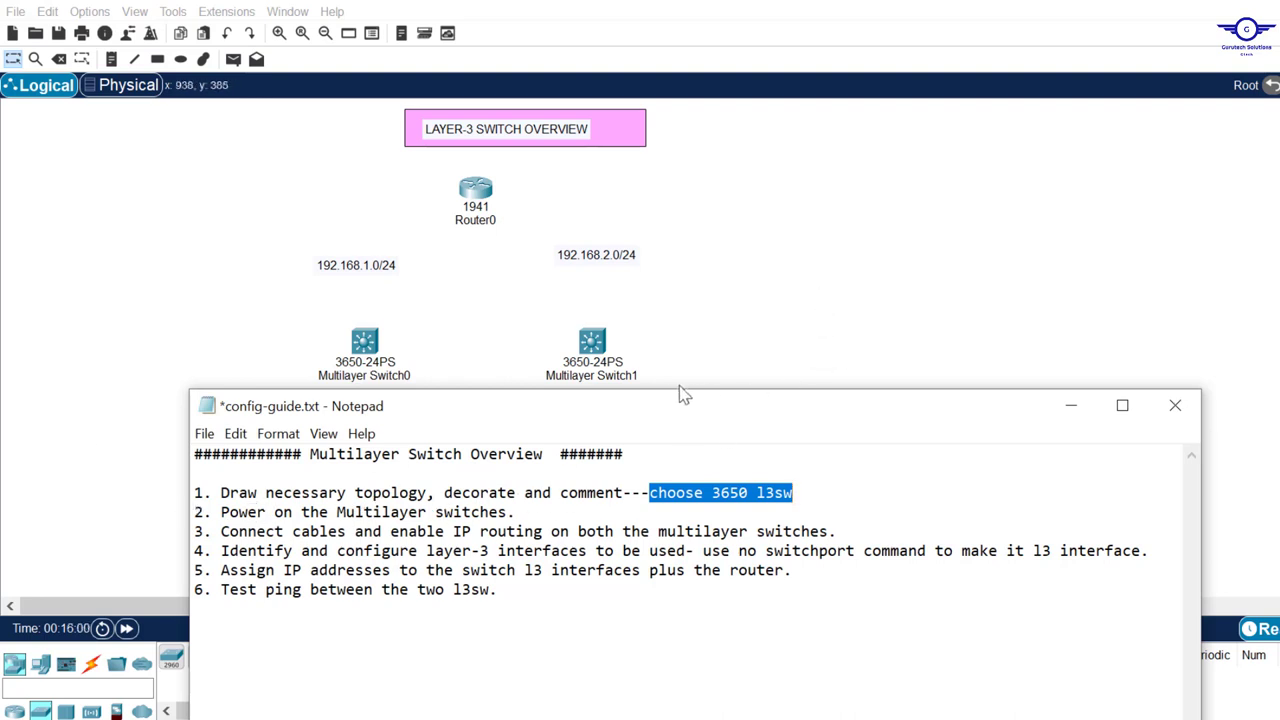
left_click(741, 313)
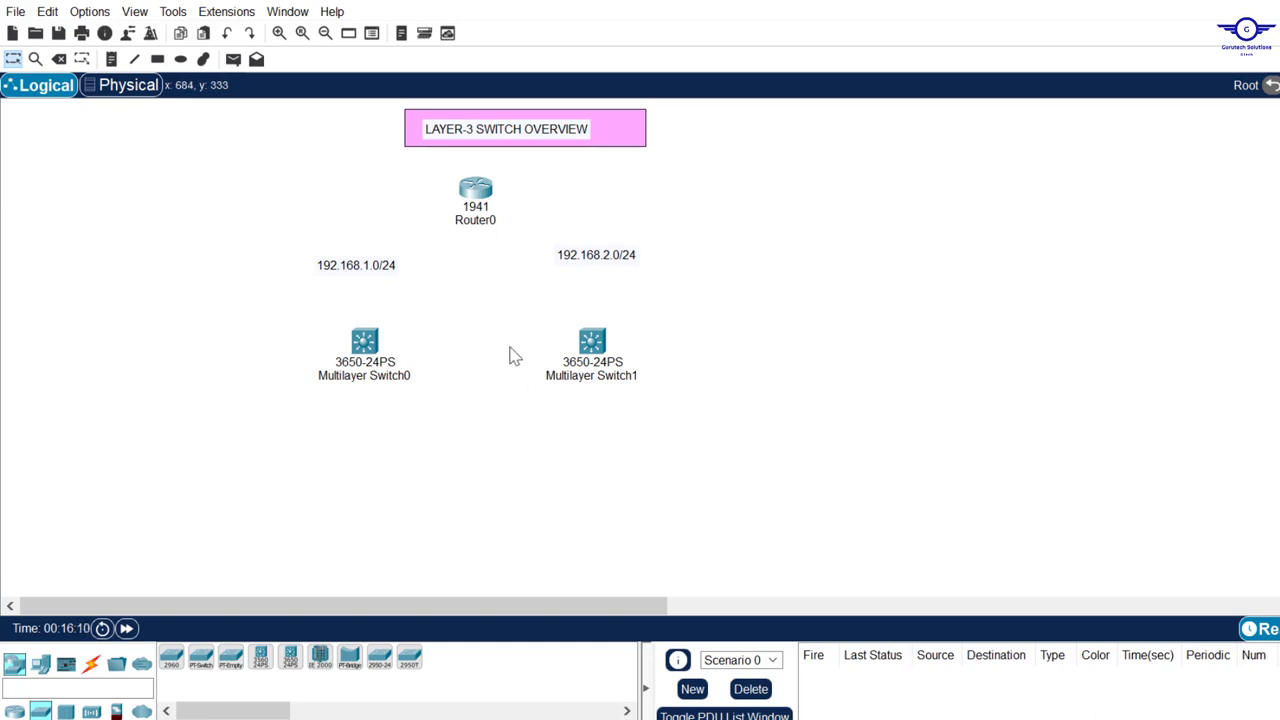
- Install an AC-POWER-SUPPLY module in the first empty power slot of Multilayer Switch0 and close its device window
left_click(363, 345)
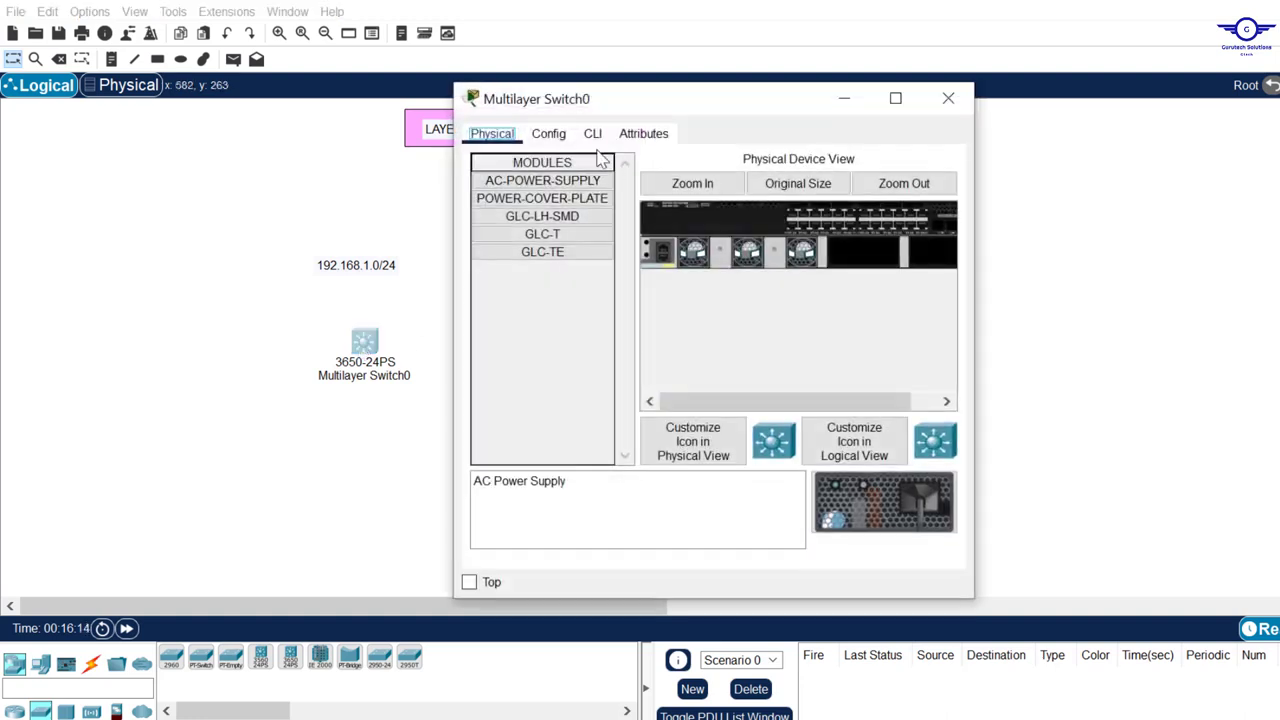
left_click(594, 141)
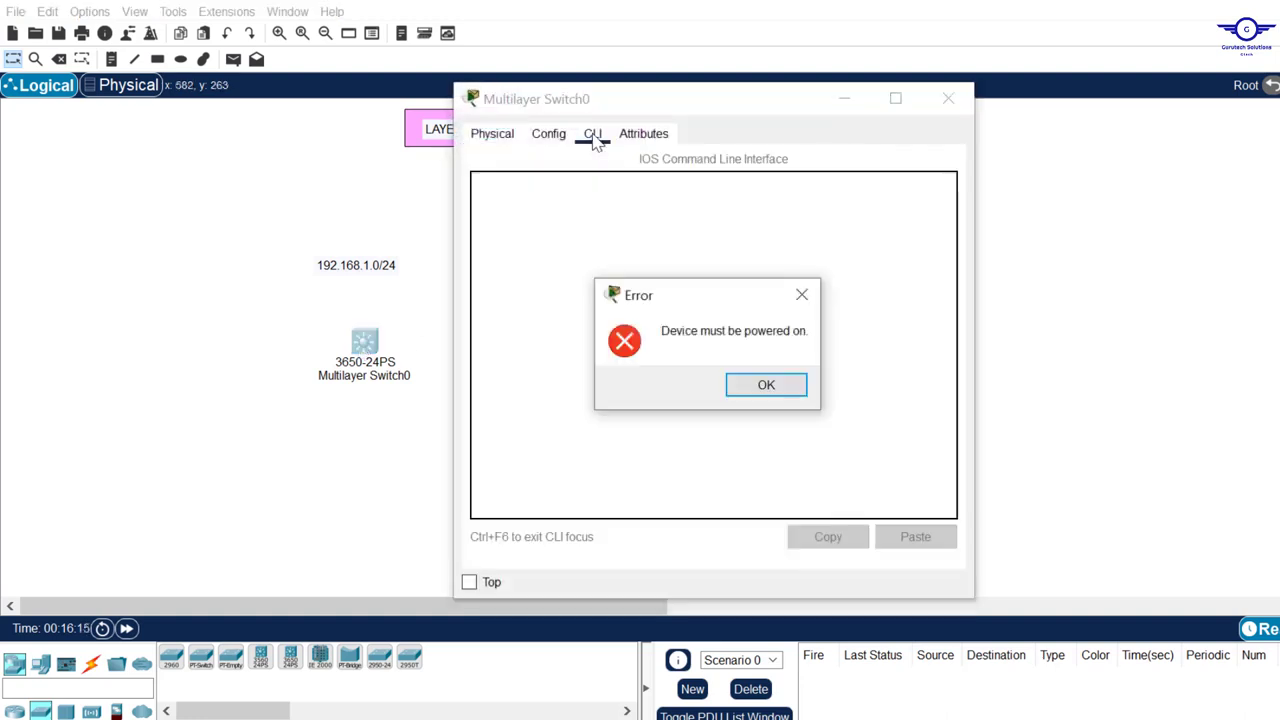
left_click(766, 387)
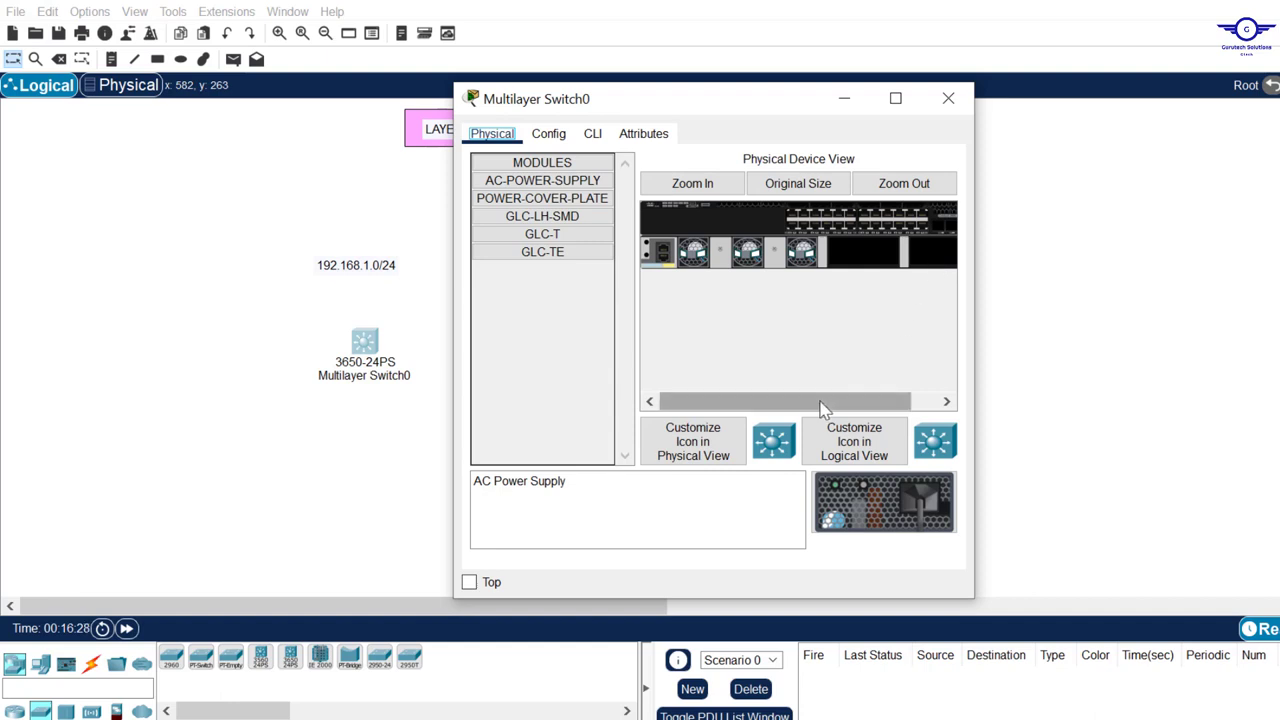
left_click_drag(822, 408, 880, 409)
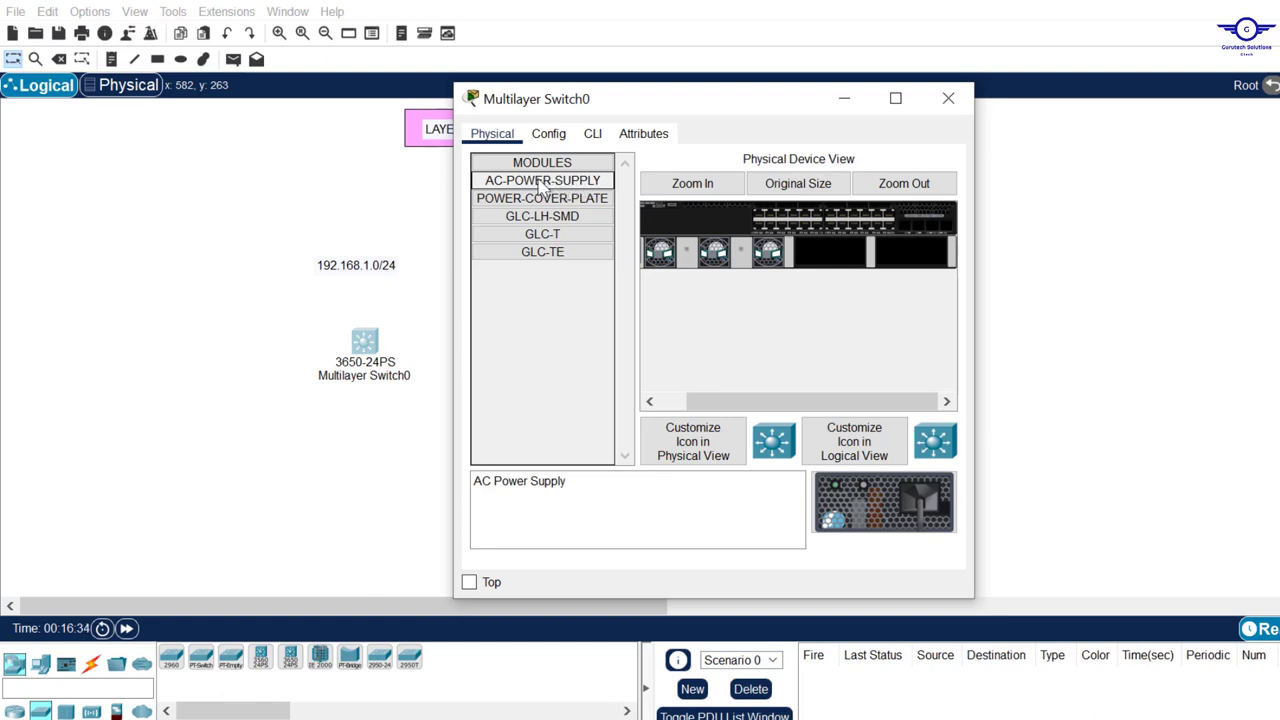
left_click_drag(548, 186, 830, 260)
left_click(948, 102)
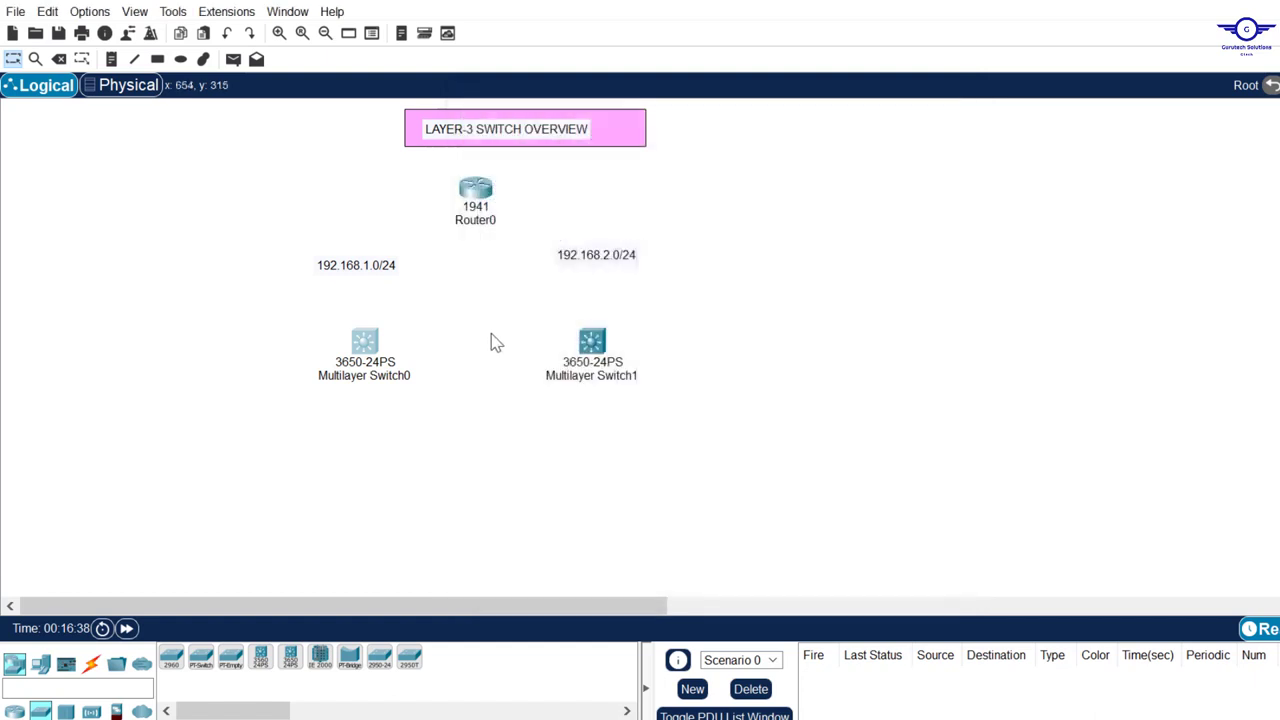
- Fit Multilayer Switch1 with an AC-POWER-SUPPLY module in its first empty power slot and close its device window
left_click(580, 352)
left_click_drag(550, 186, 866, 252)
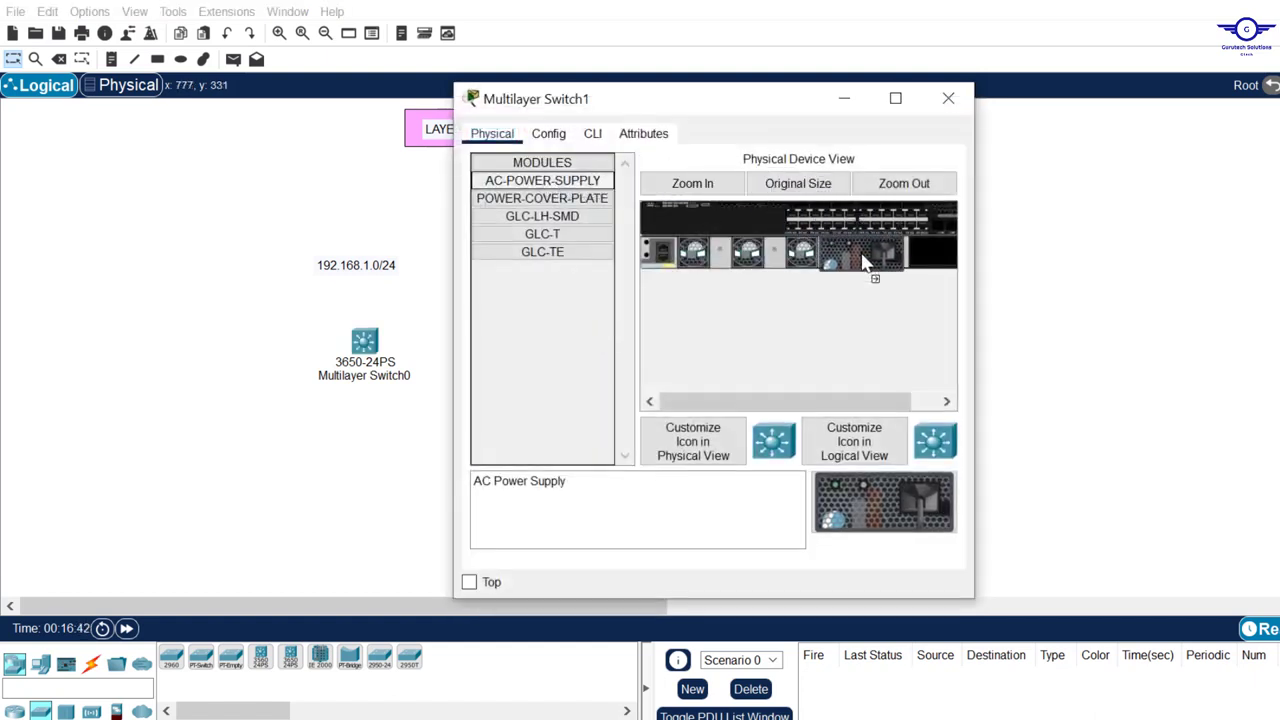
left_click(962, 101)
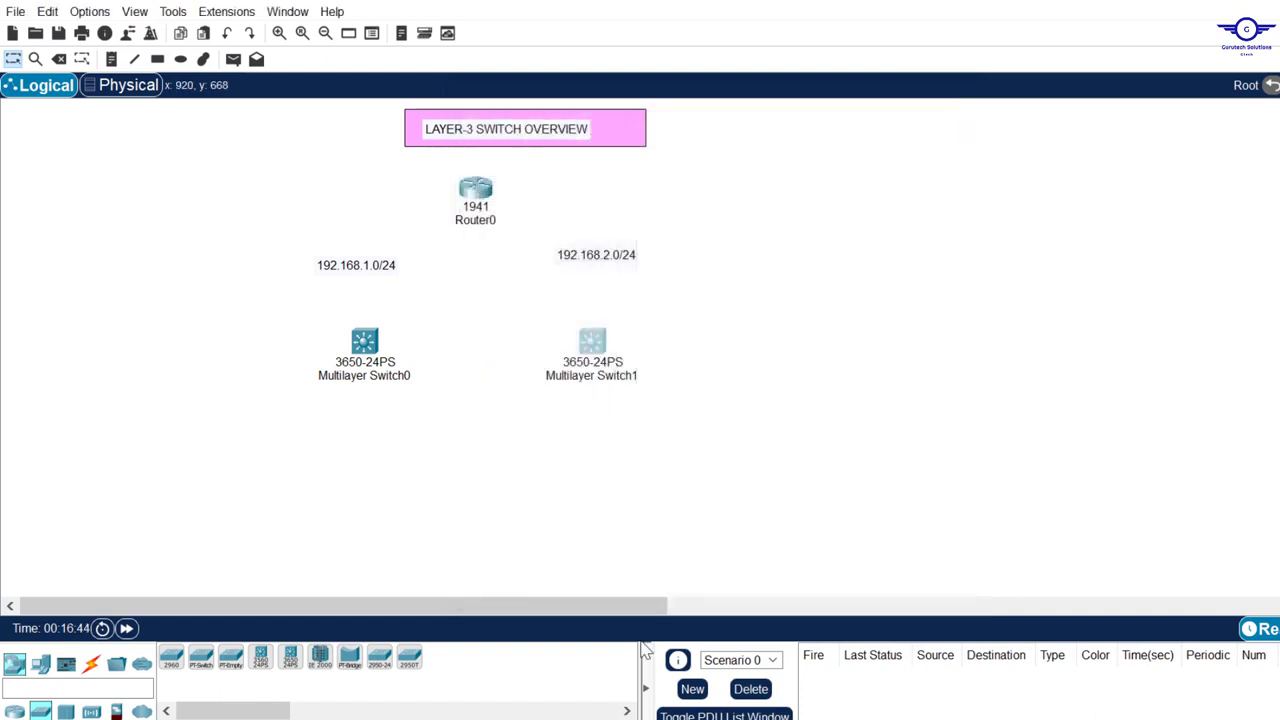
- Switch to the Notepad guide and review the instructions on powering on the multilayer switches and connecting cables
key("alt+Tab")
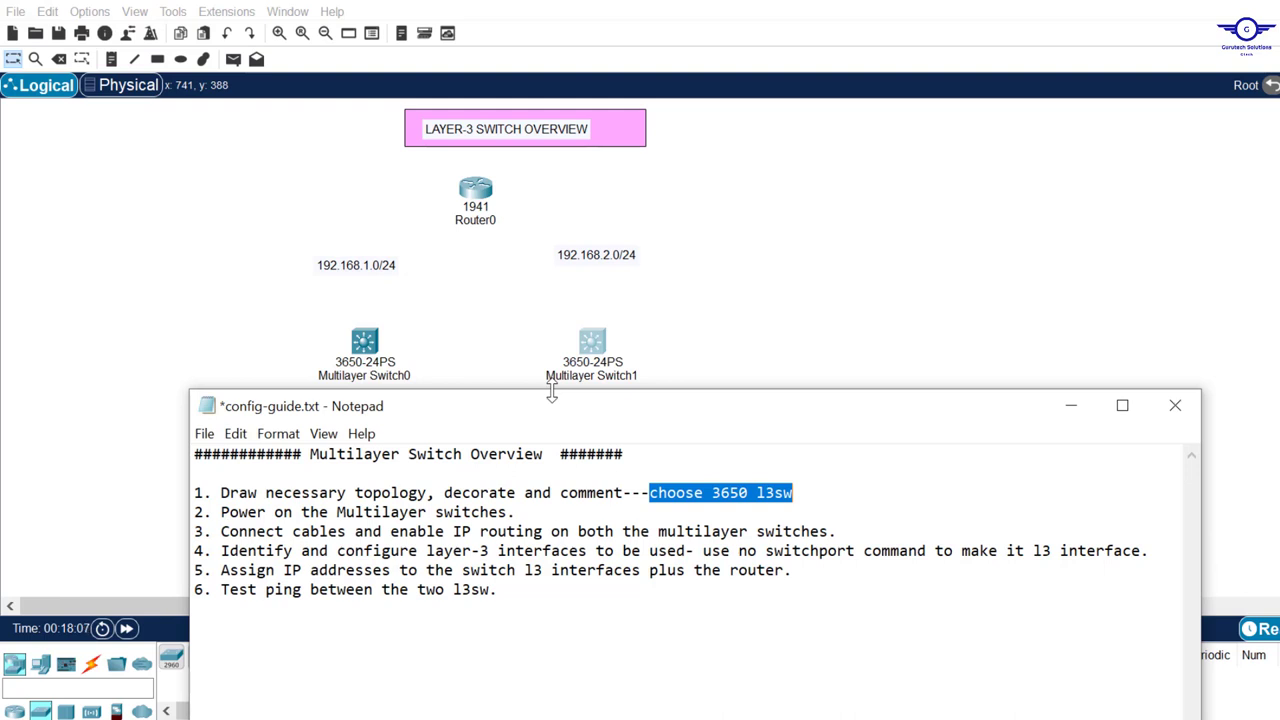
left_click_drag(516, 512, 214, 513)
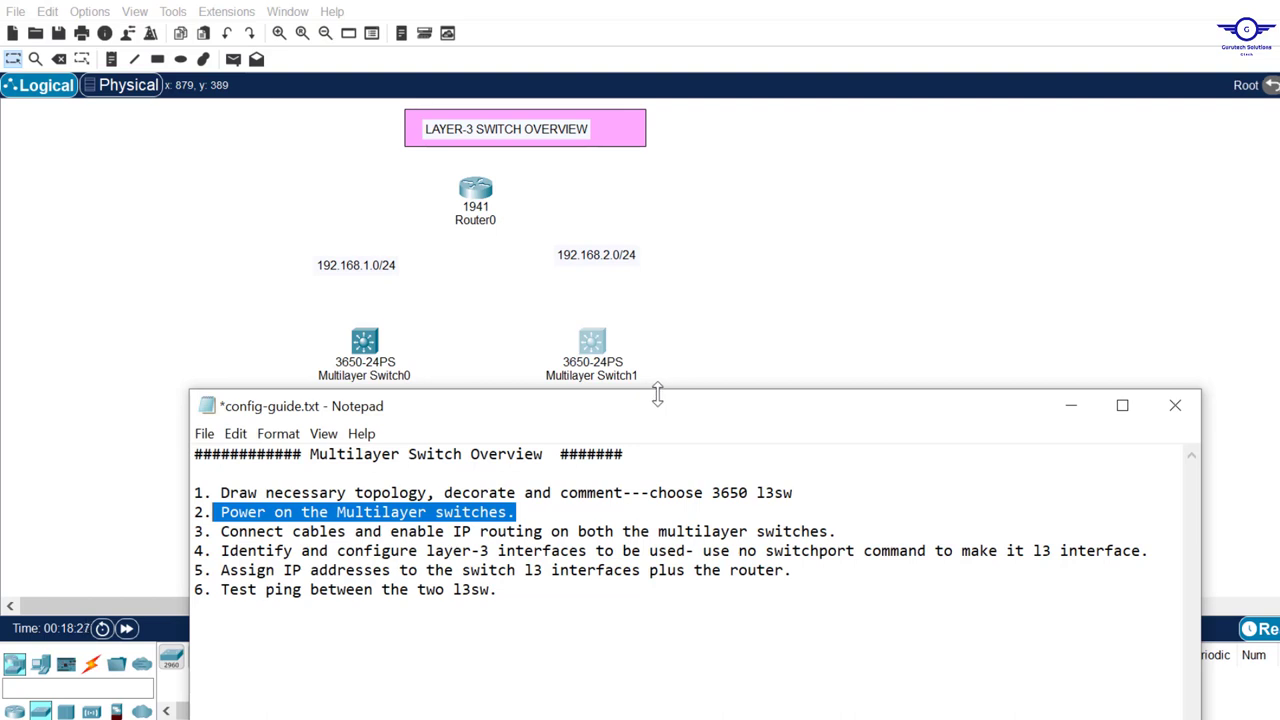
left_click_drag(222, 532, 822, 532)
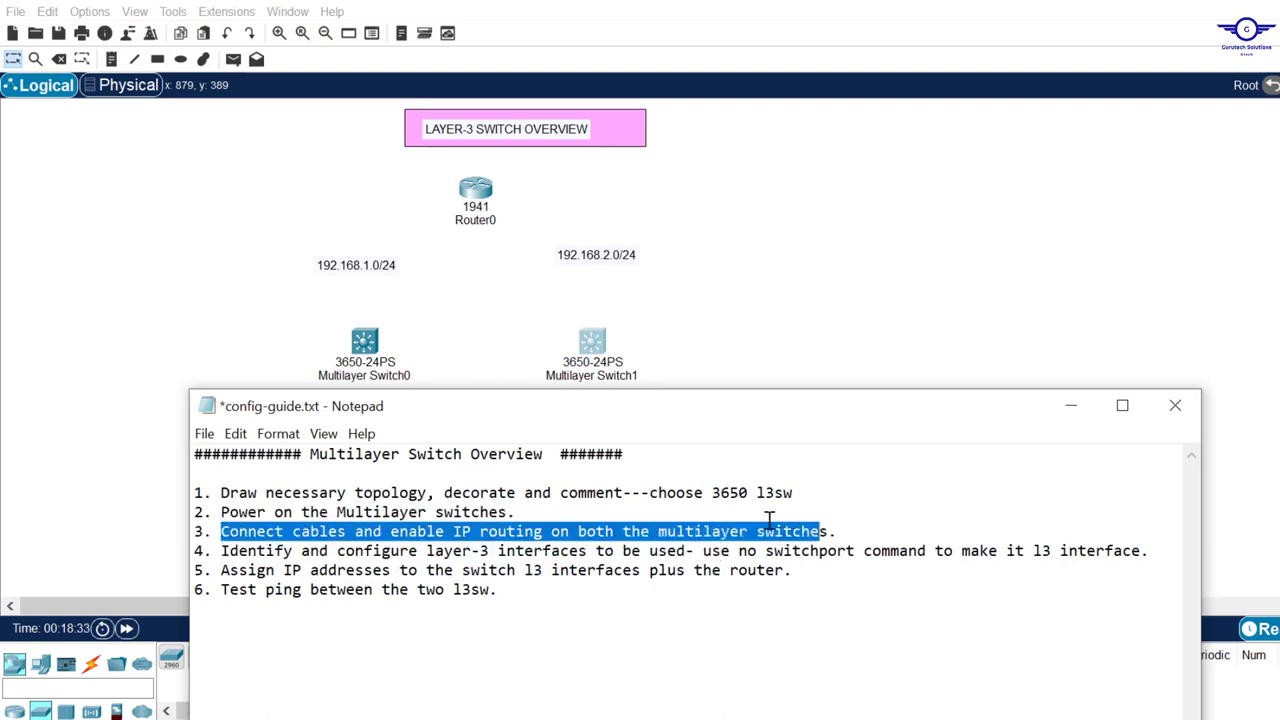
left_click(546, 501)
left_click(866, 228)
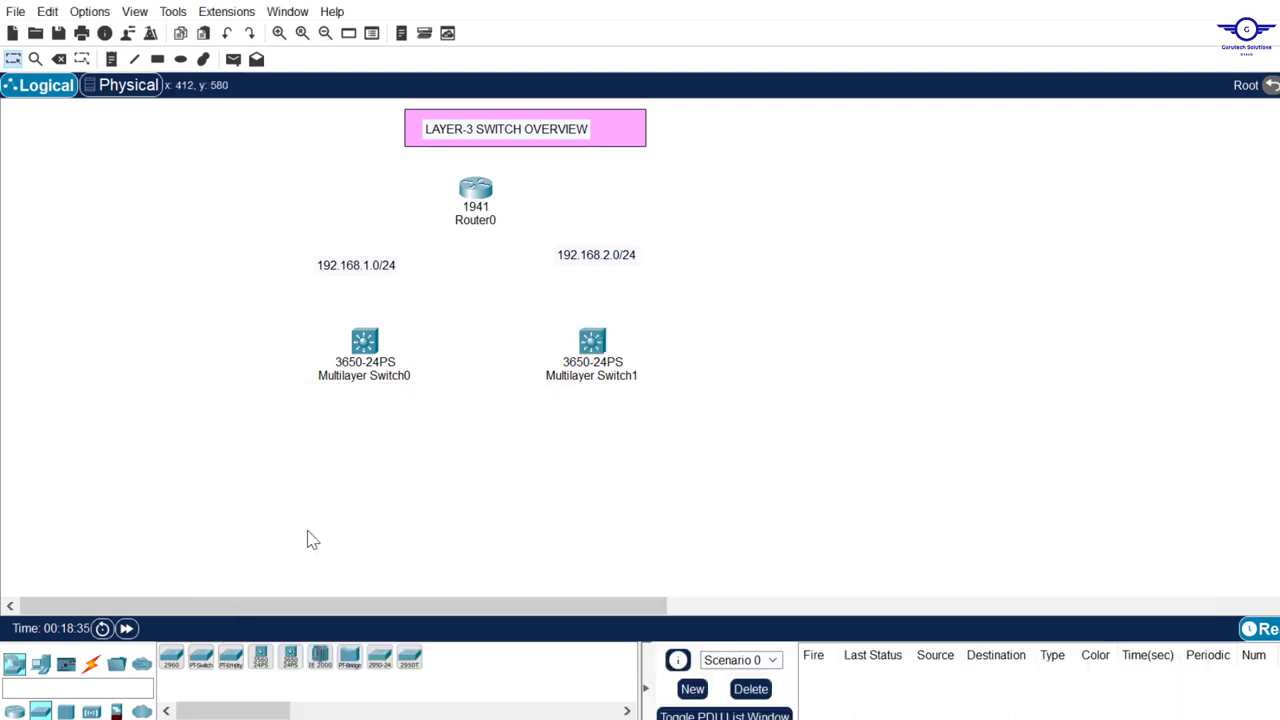
- Connect Router0 to both Multilayer Switch0 and Multilayer Switch1 using the automatically chosen connection type
left_click(92, 665)
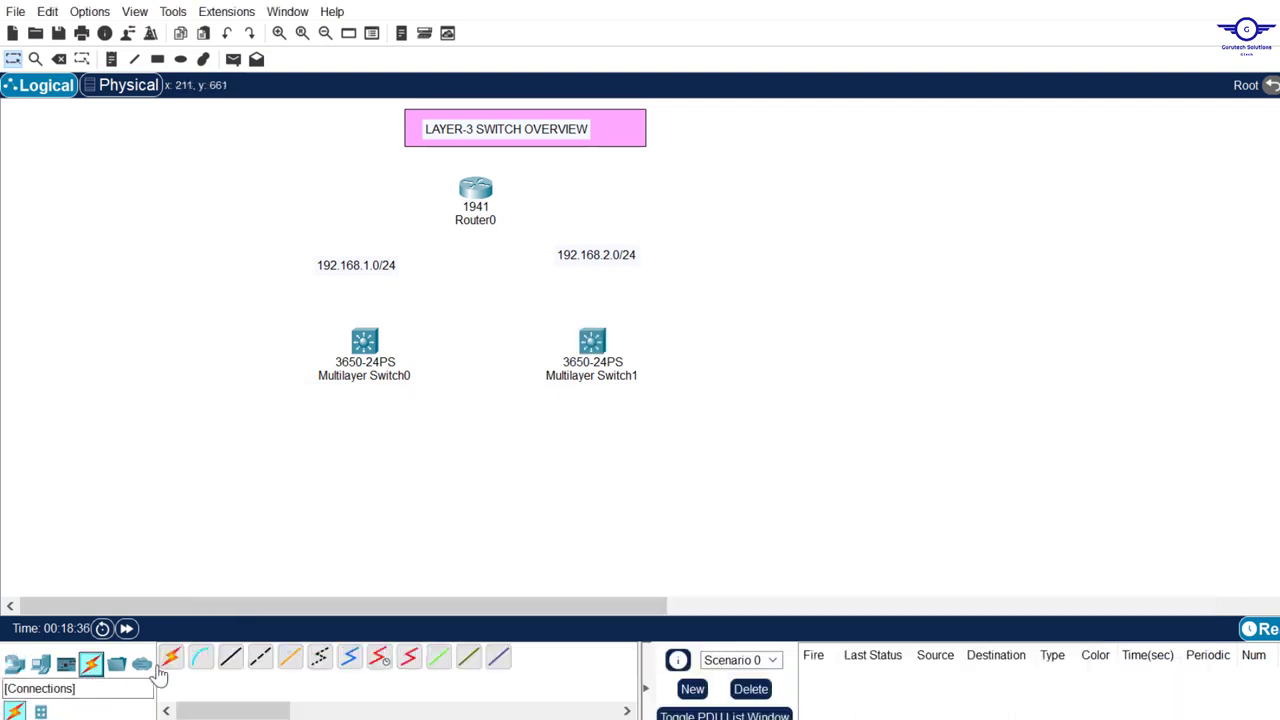
left_click(172, 663)
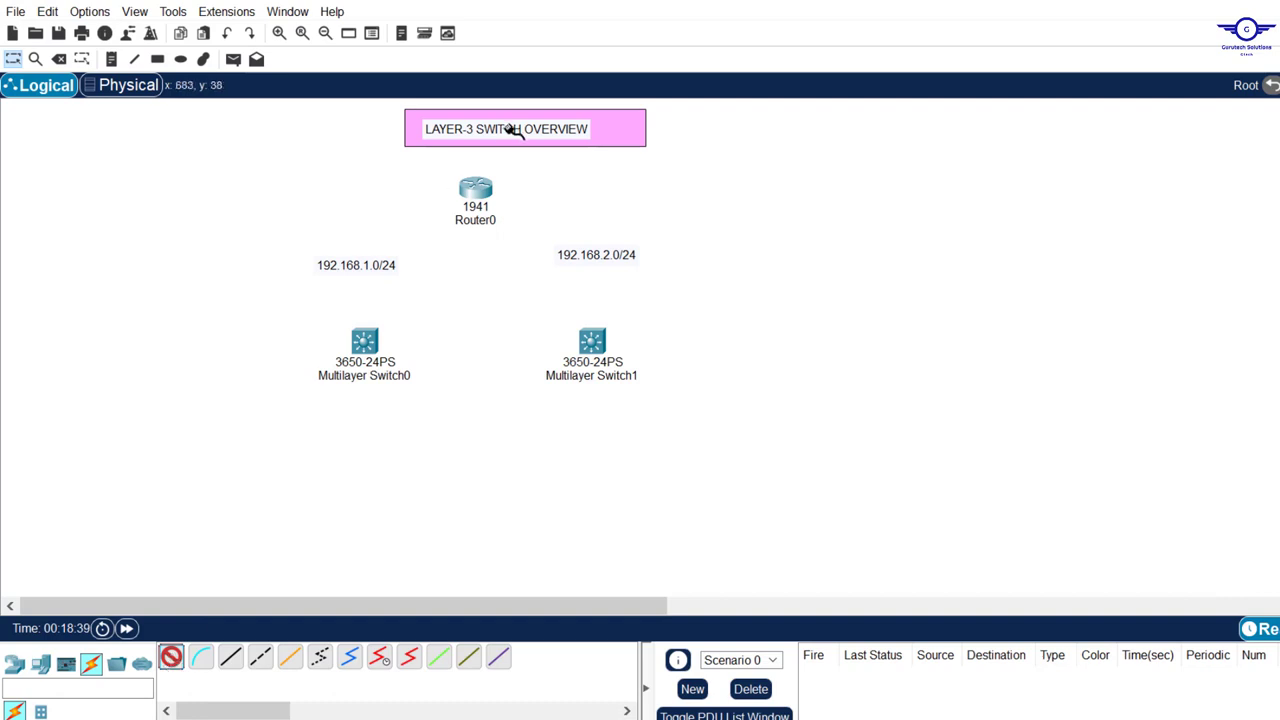
left_click(472, 188)
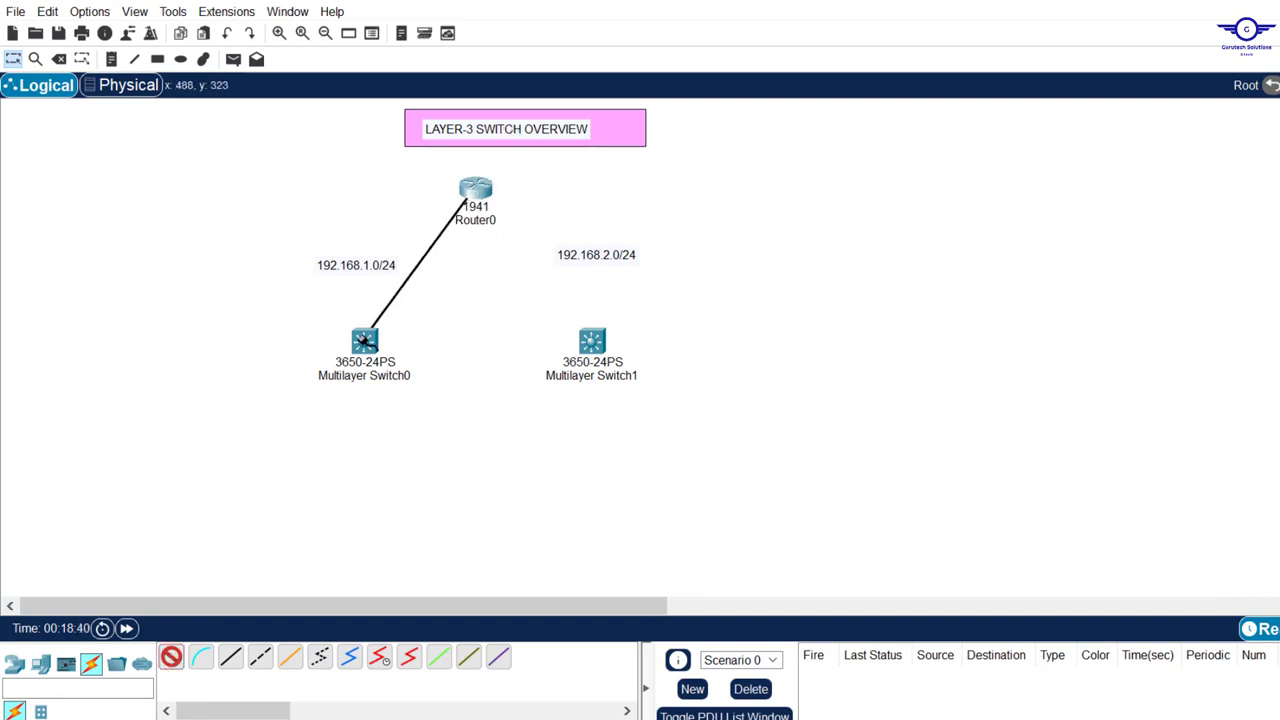
left_click(365, 340)
left_click(172, 657)
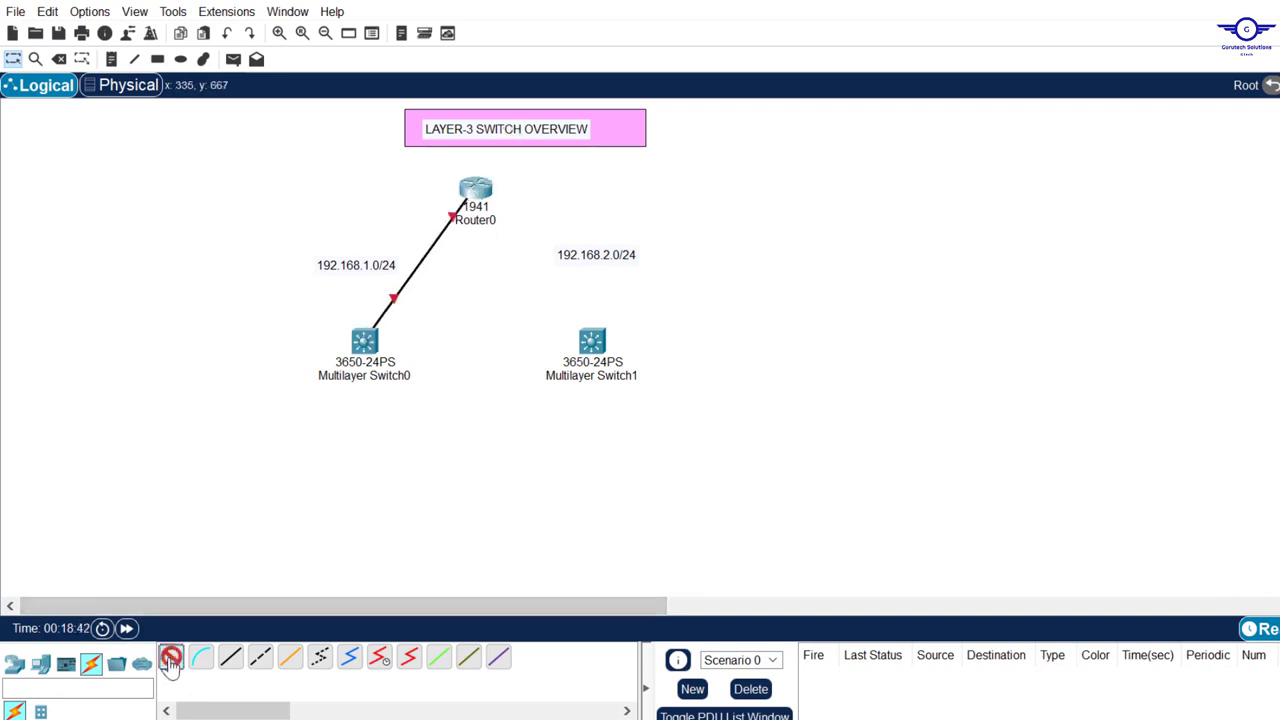
left_click(471, 190)
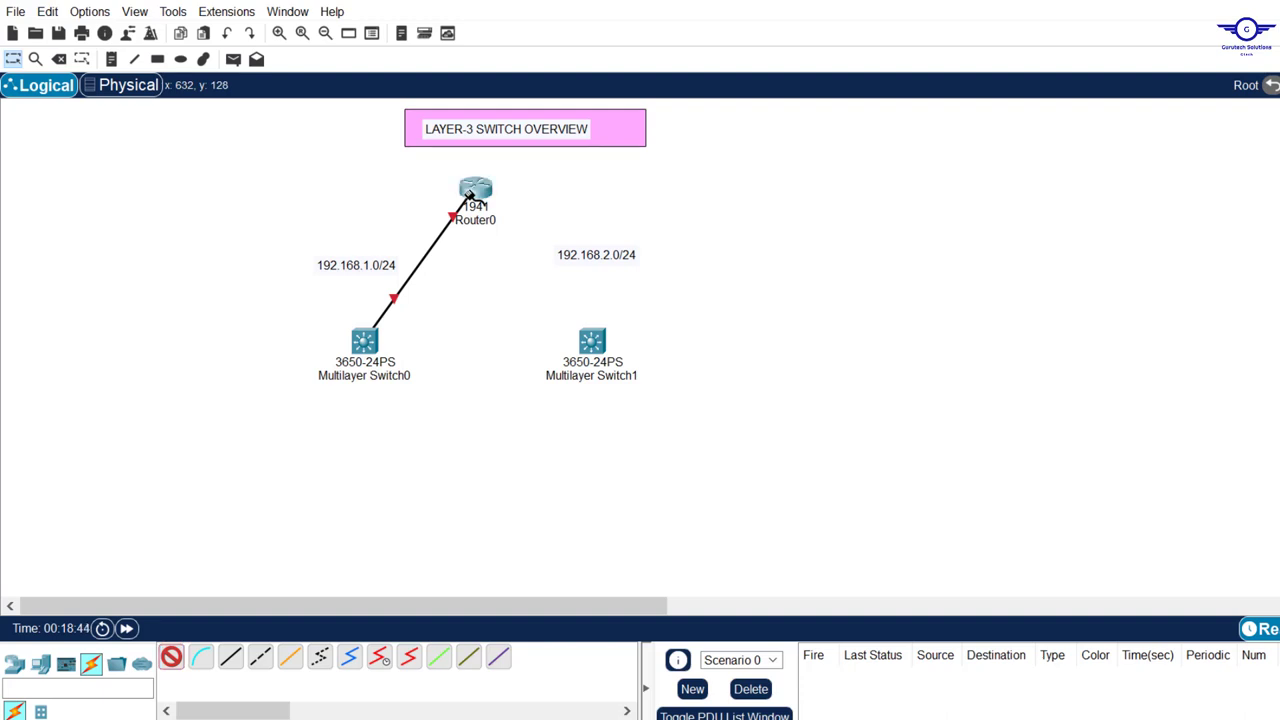
left_click(594, 343)
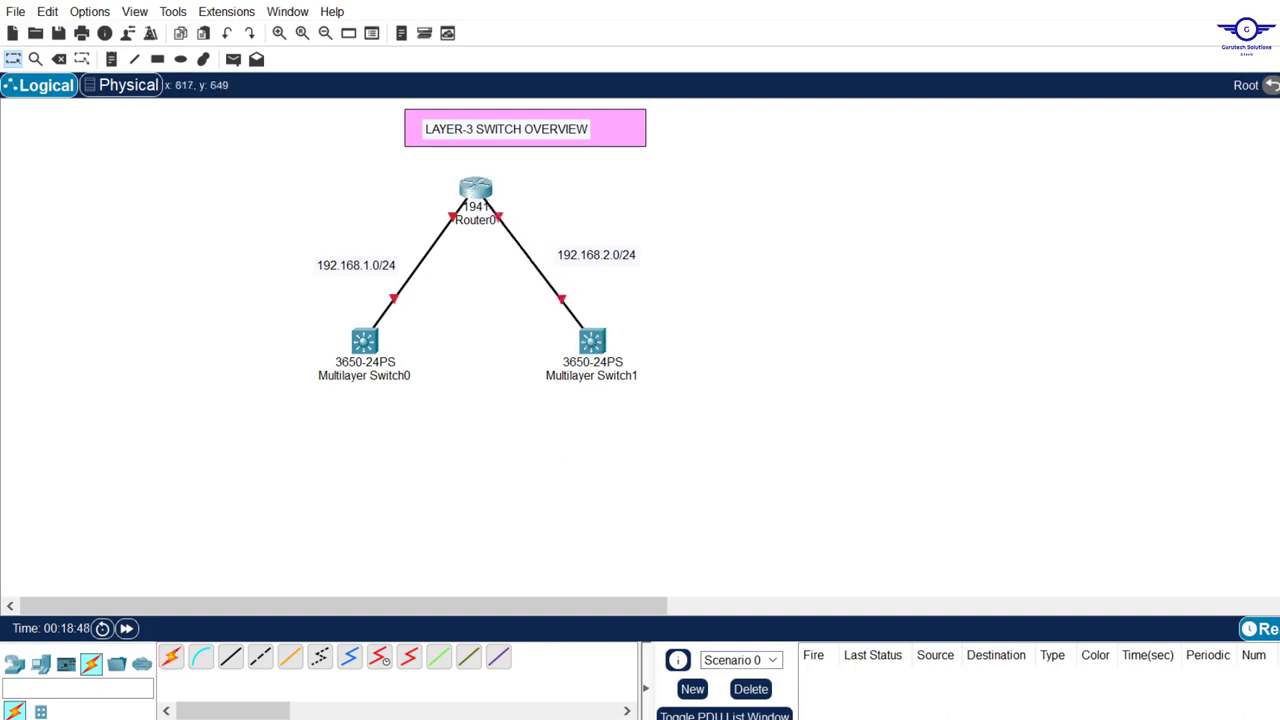
- Switch to the Notepad guide and examine step 3, focusing on enabling IP routing on both multilayer switches
key("alt+Tab")
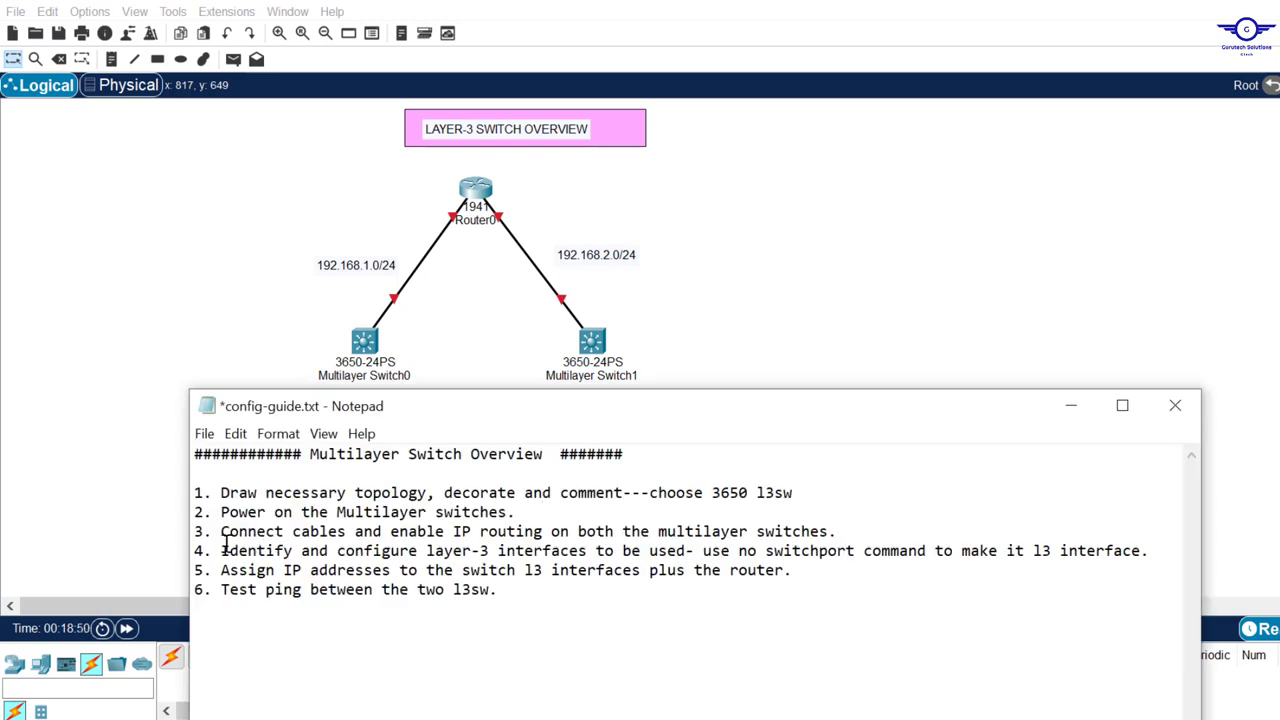
left_click_drag(221, 531, 840, 536)
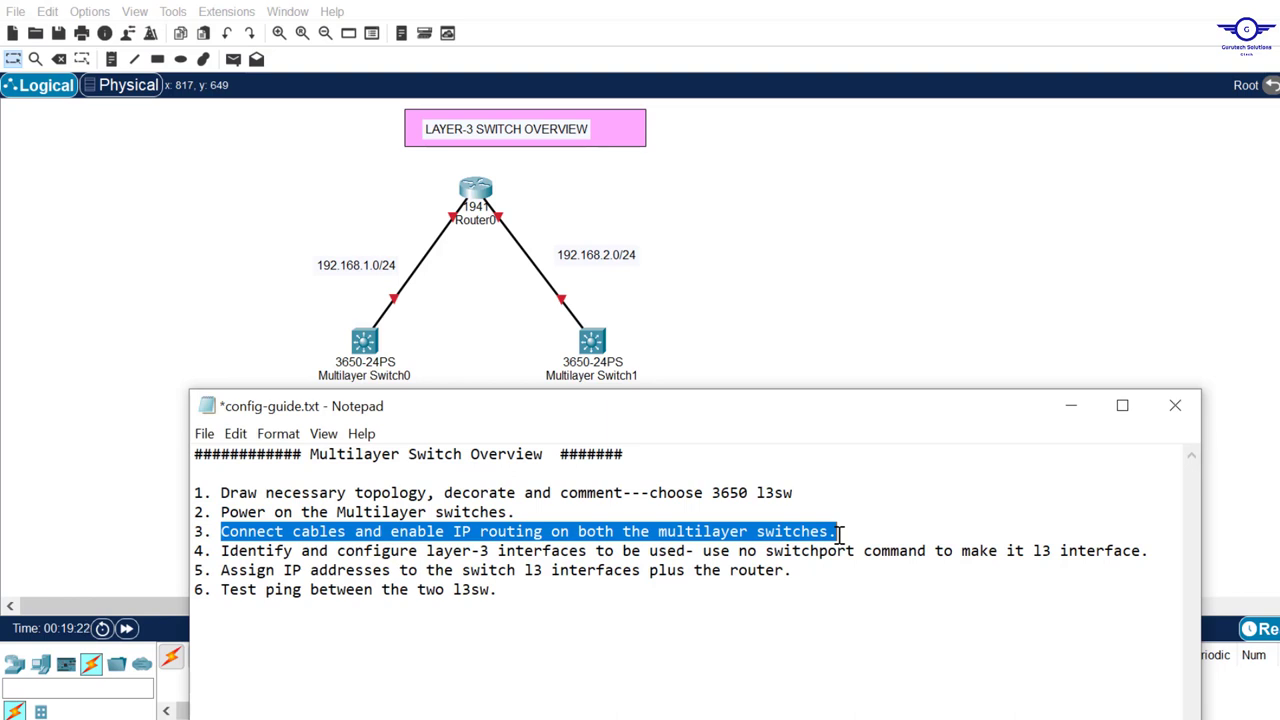
left_click(818, 342)
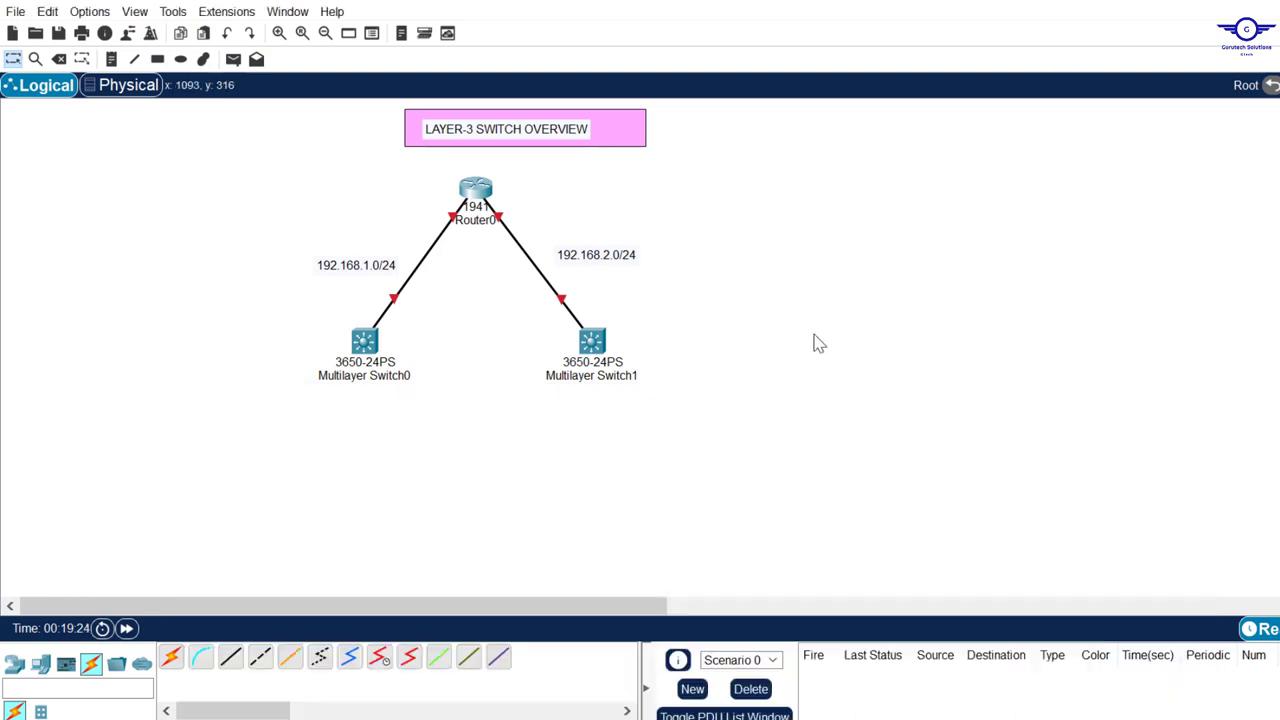
key("alt+Tab")
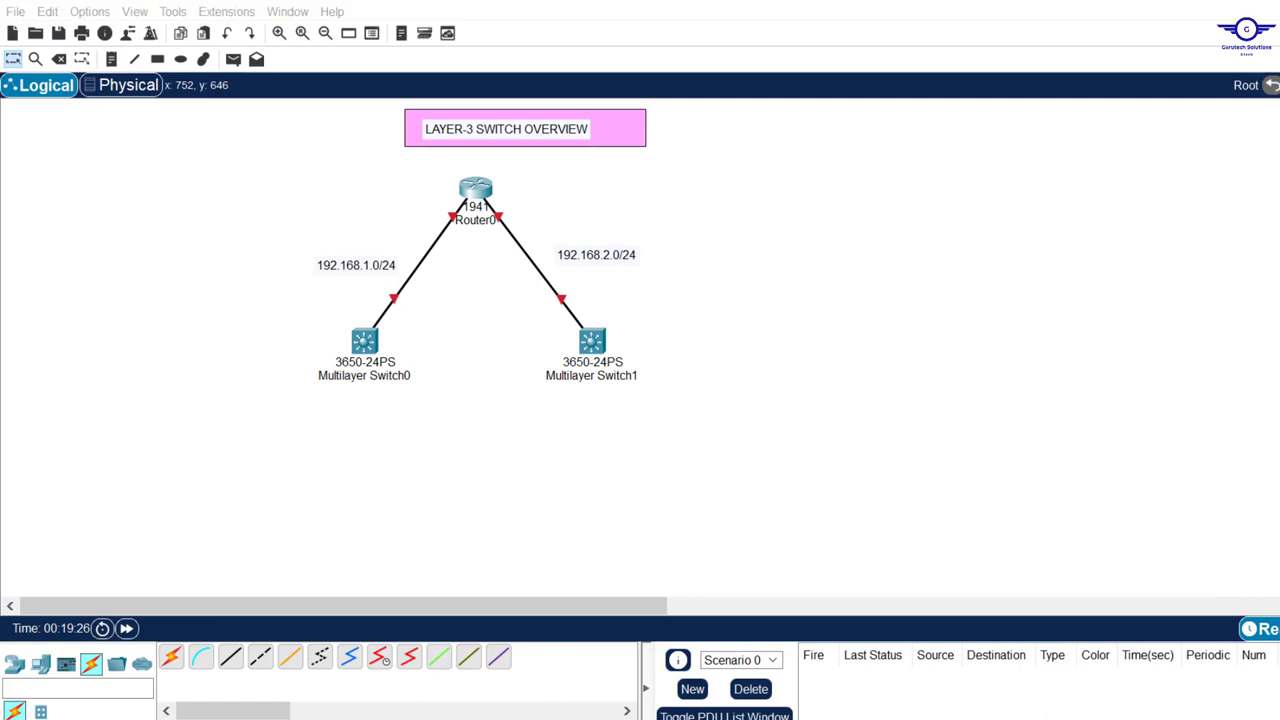
left_click(455, 531)
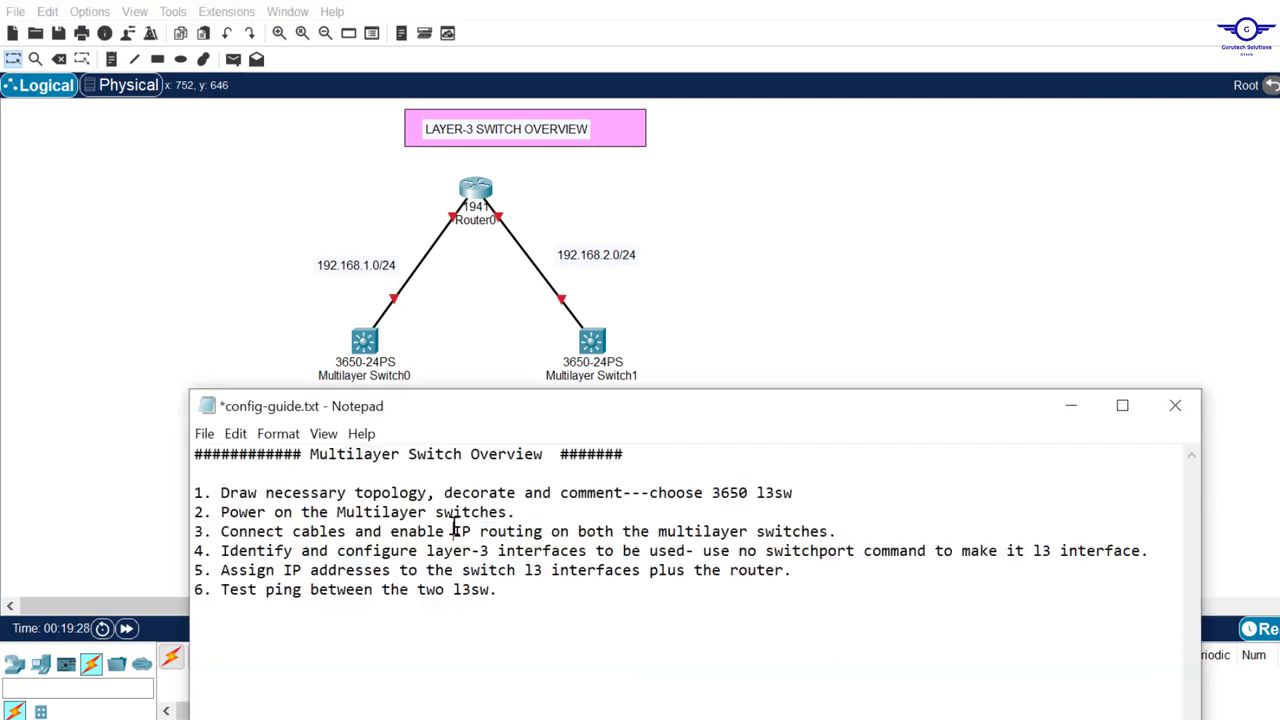
left_click_drag(453, 531, 830, 533)
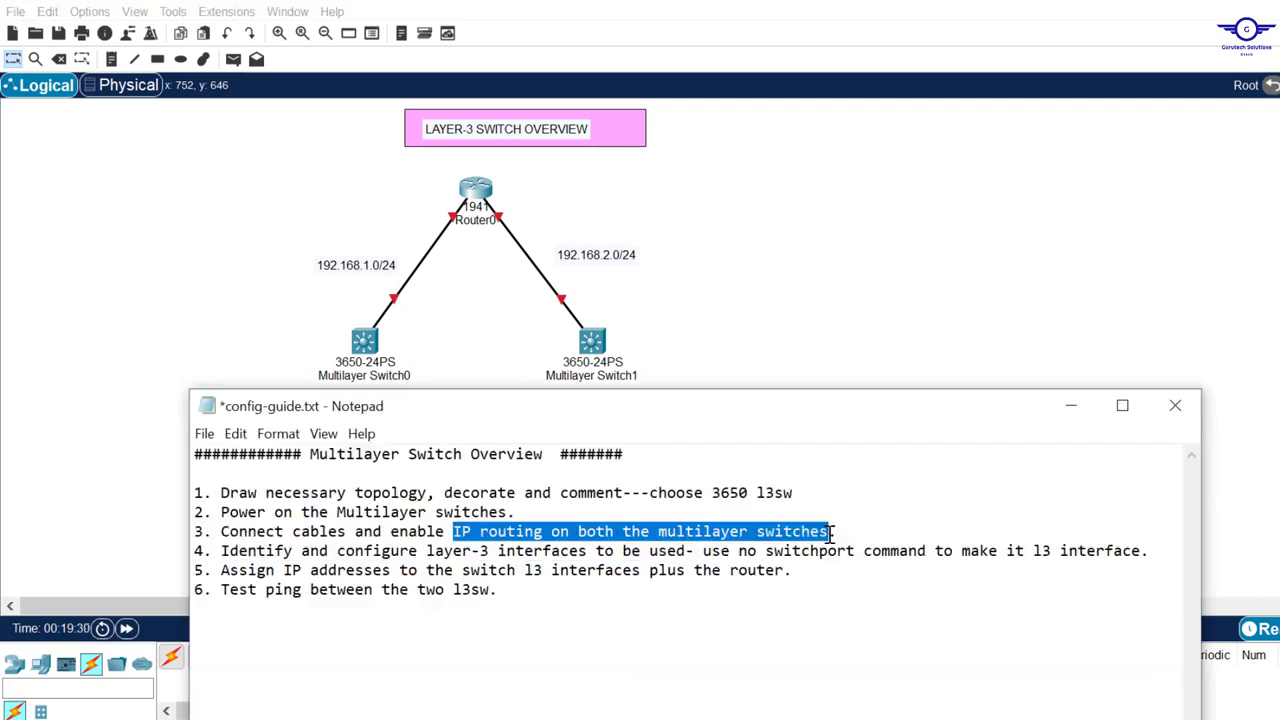
- Return to Packet Tracer, open Multilayer Switch0's command line and answer no to the initial configuration dialog
left_click(877, 306)
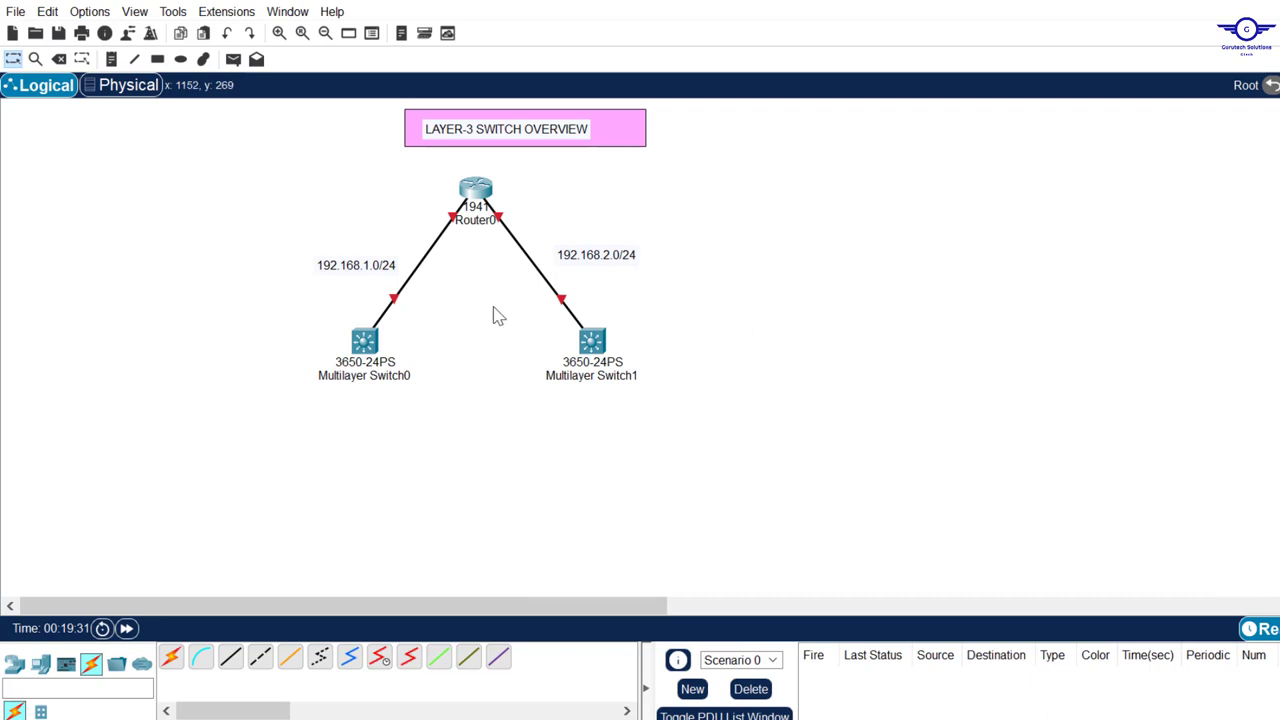
left_click(366, 345)
left_click(591, 133)
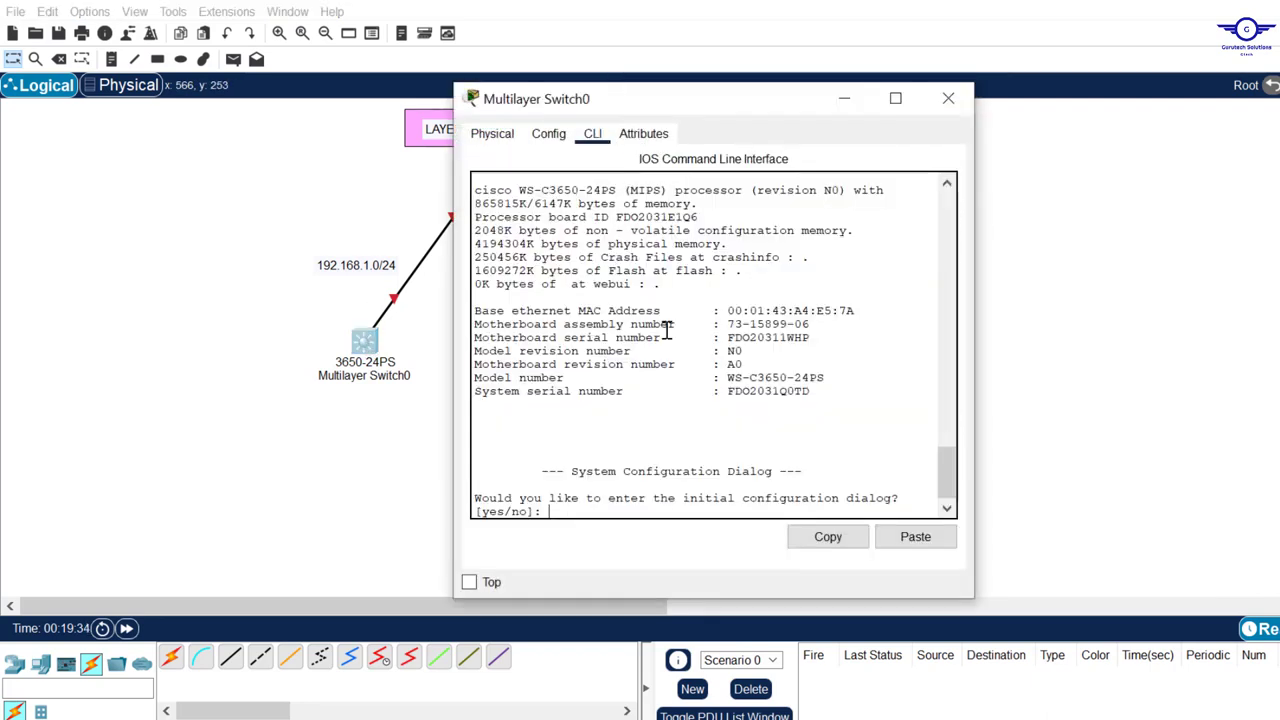
key("Return")
key("Return")
key("Return")
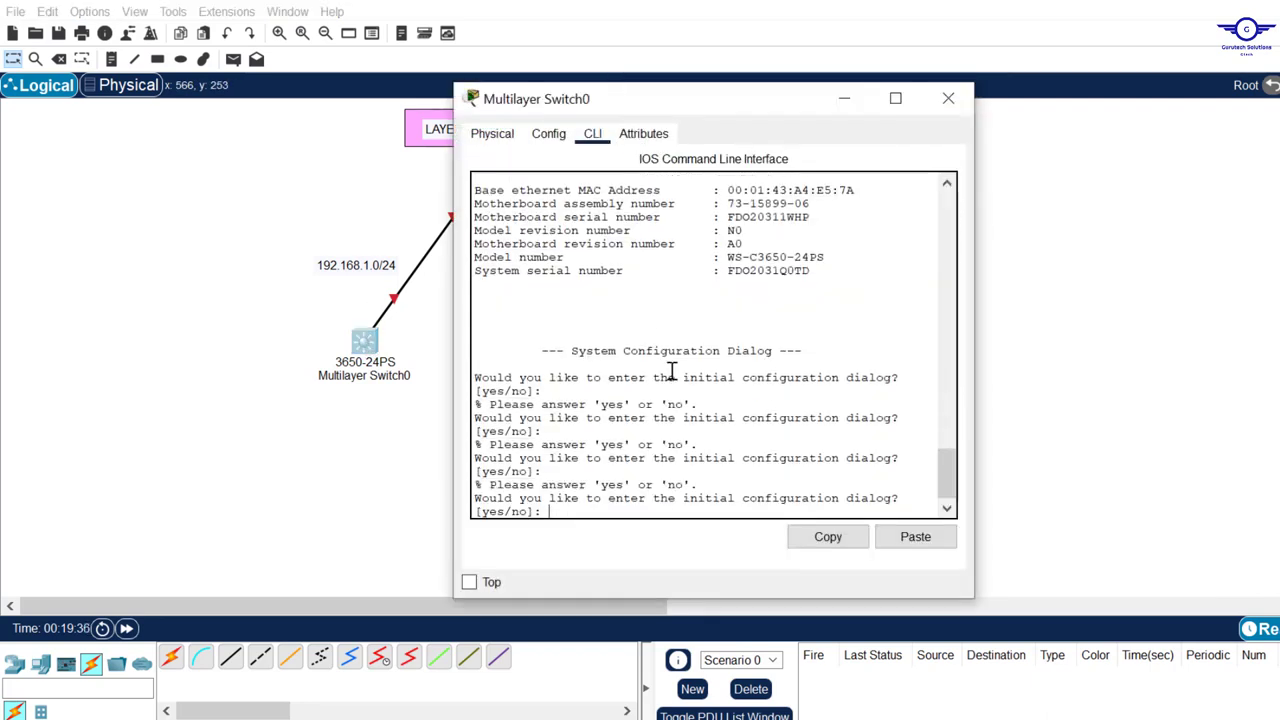
type("no")
key("Return")
key("Return")
key("Return")
key("Return")
key("Return")
key("Return")
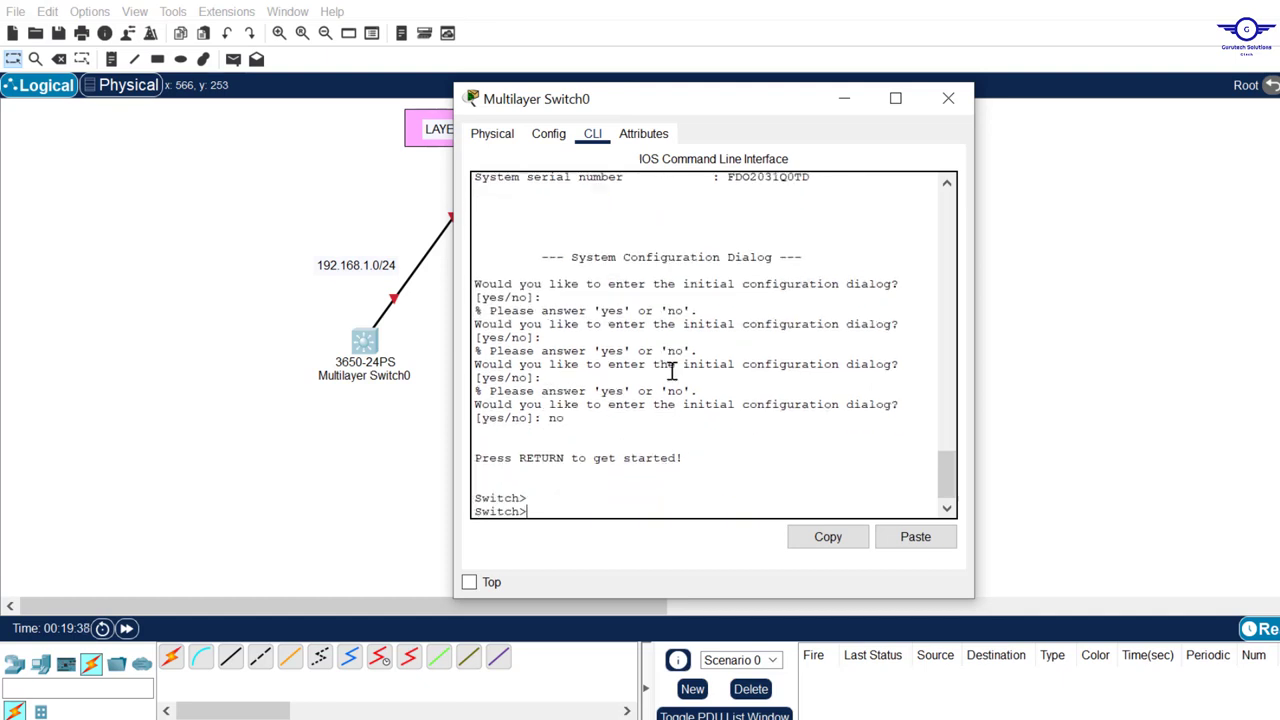
- Enter privileged mode and global configuration mode on Multilayer Switch0 with en and conf t
type("en")
key("Return")
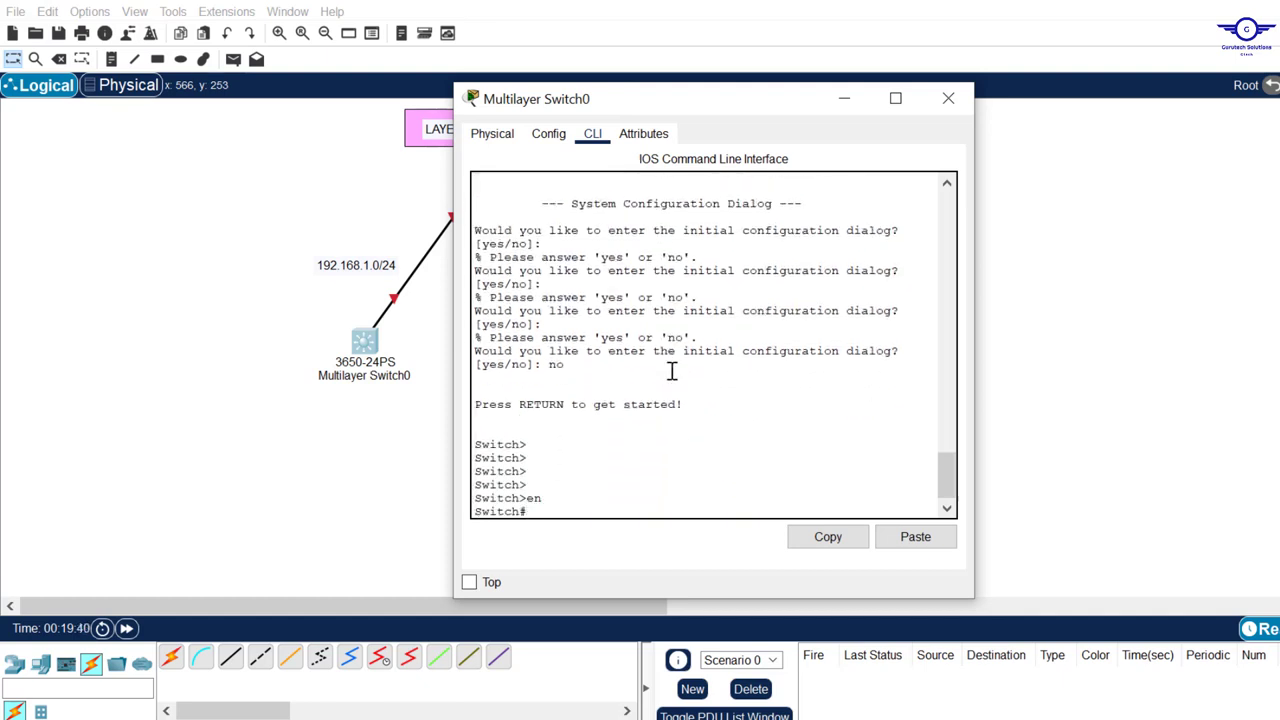
type("conf t")
key("Return")
key("Return")
key("Return")
key("Return")
key("Return")
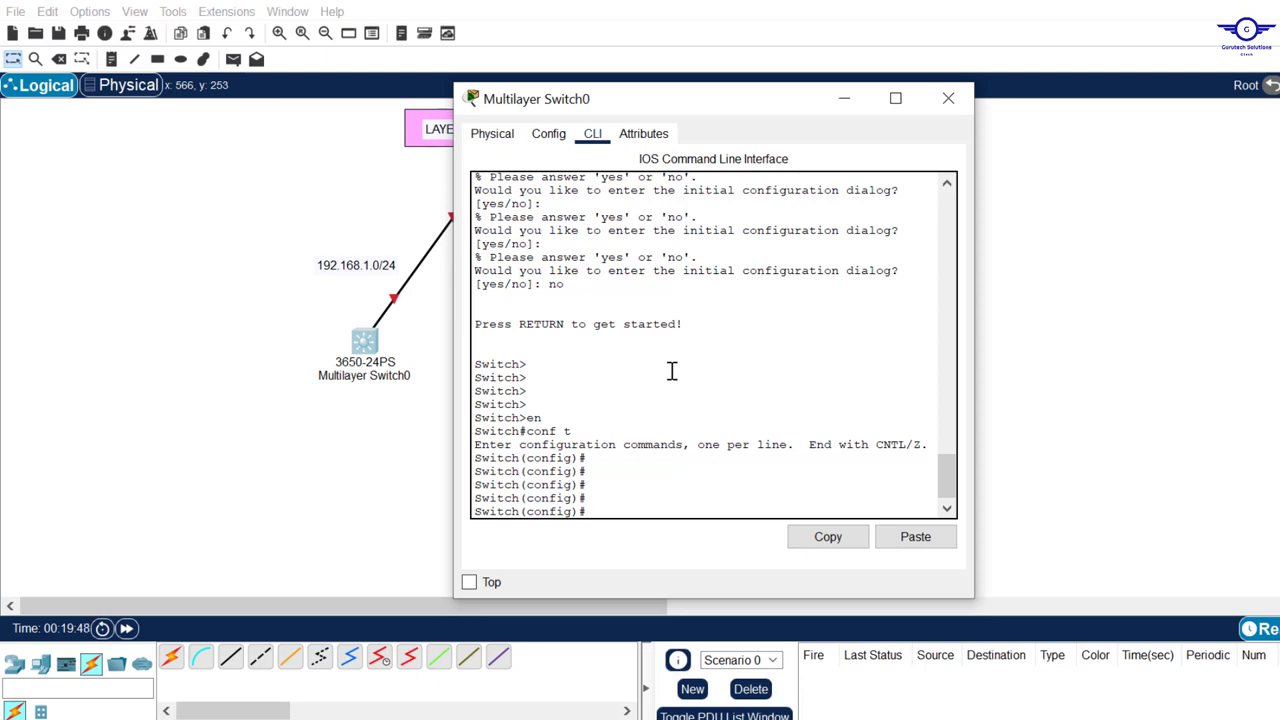
- Enable layer-3 routing on Multilayer Switch0 with the ip routing command and close its device window
type("ip routing")
key("Return")
key("Return")
key("Return")
key("Return")
key("Return")
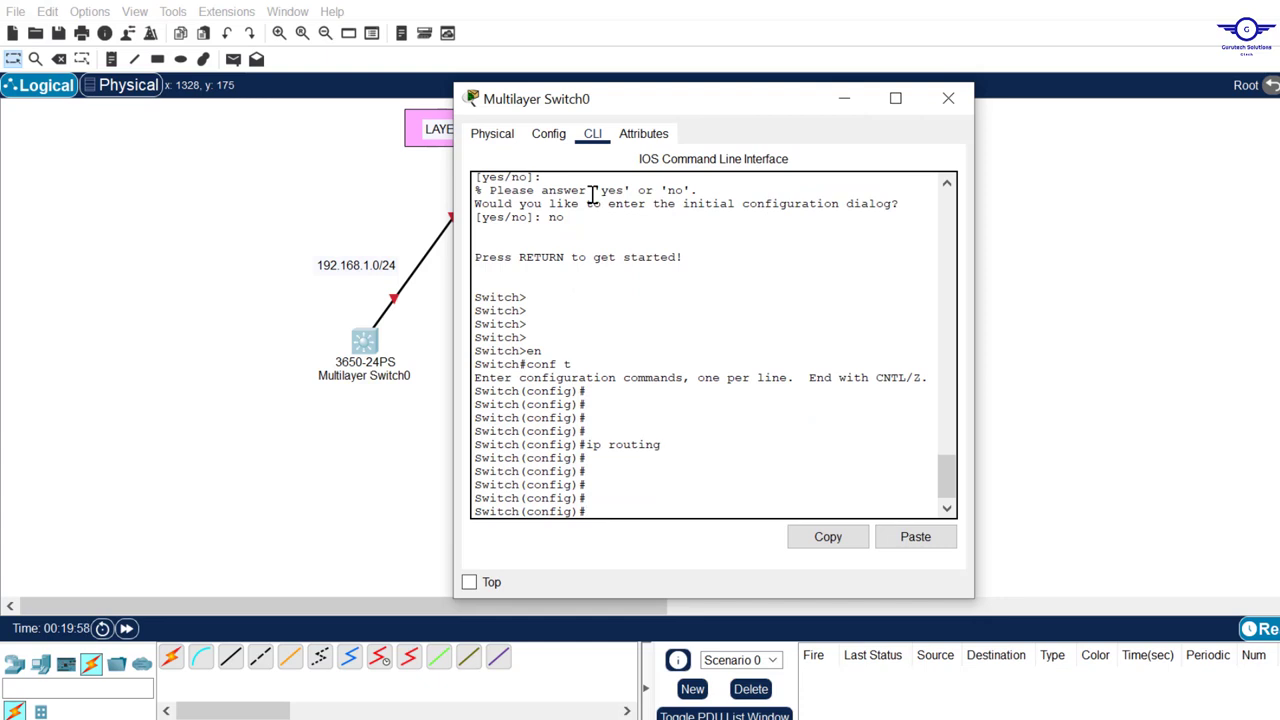
left_click(948, 98)
- Open Multilayer Switch1's command line and answer no to the initial configuration dialog
left_click(592, 342)
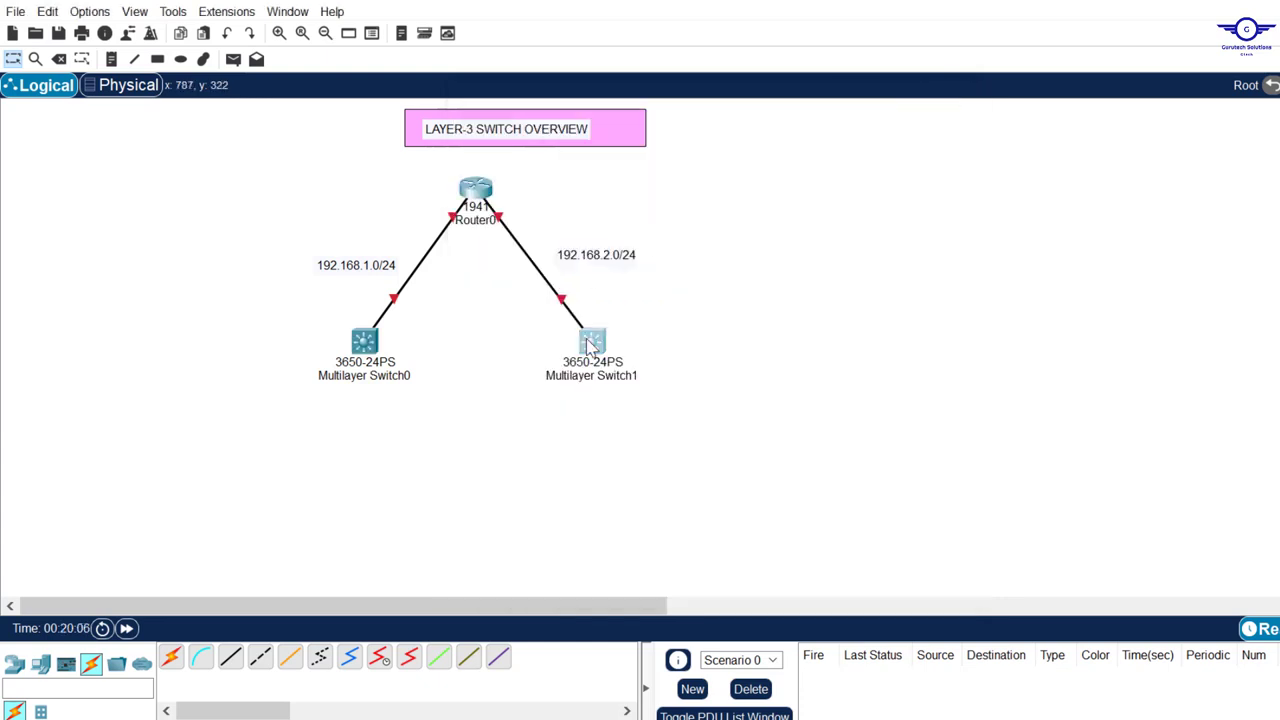
left_click(594, 137)
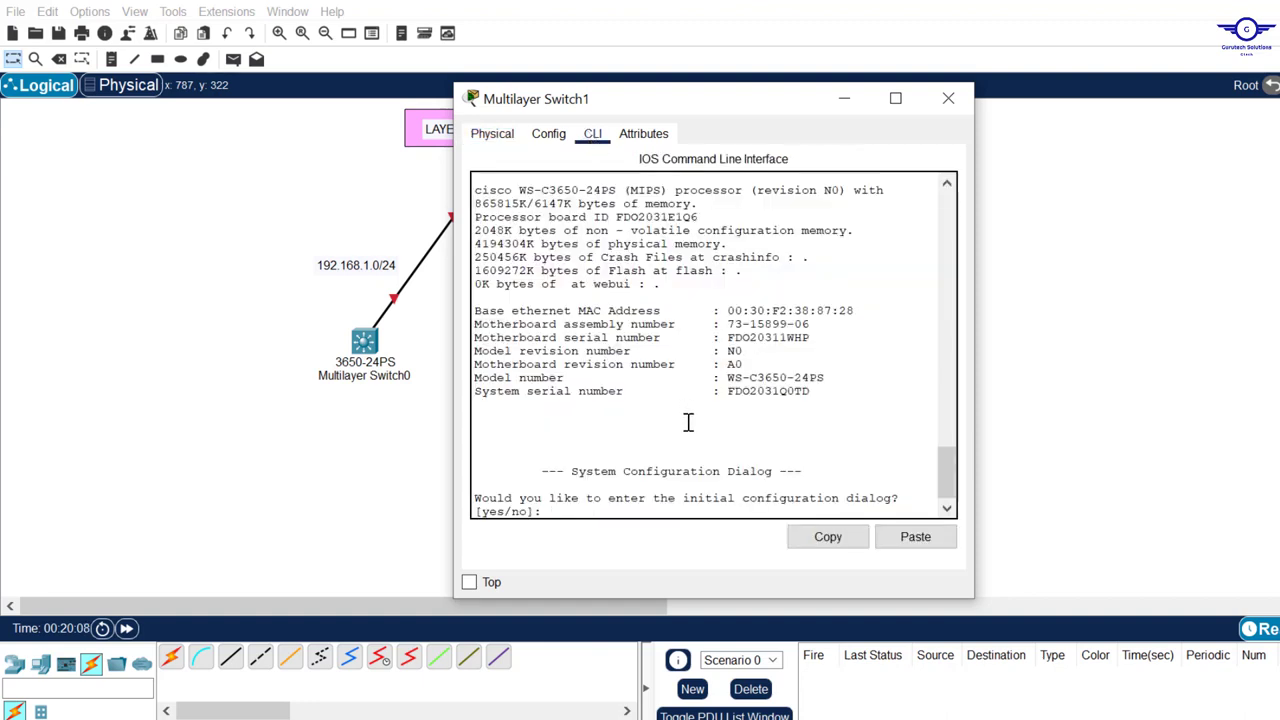
key("Return")
key("Return")
type("no")
key("Return")
key("Return")
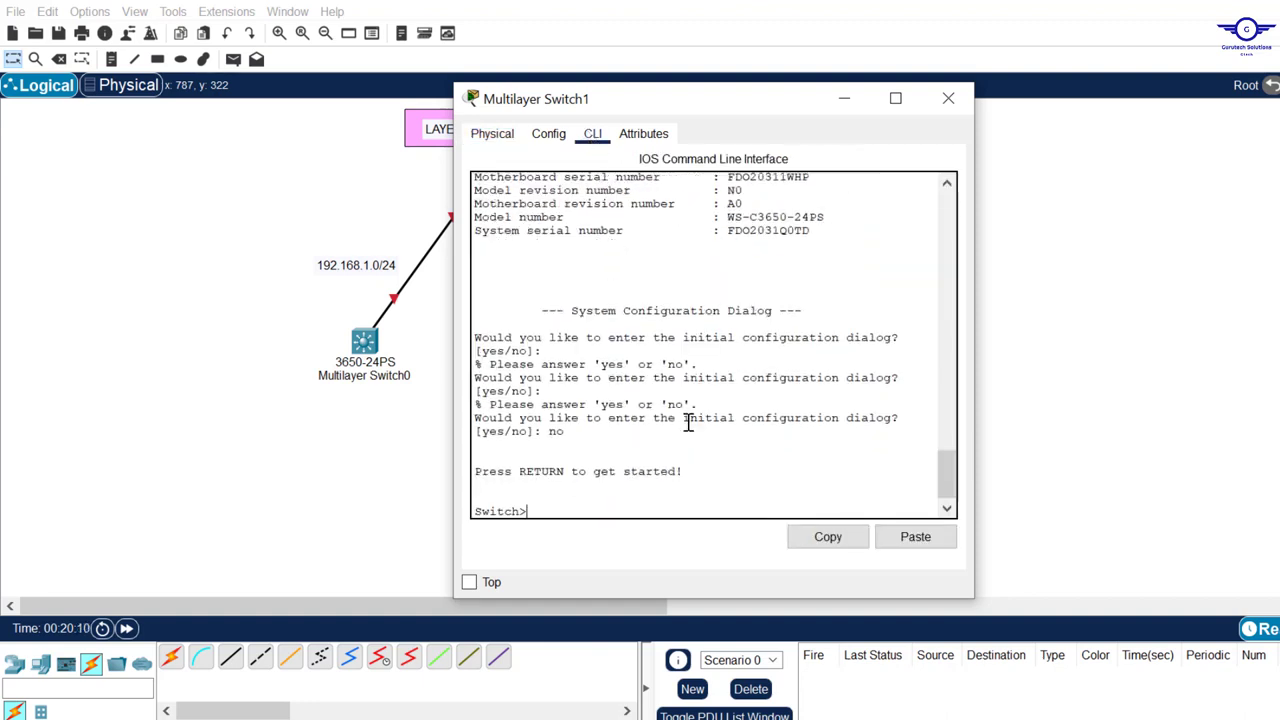
key("Return")
key("Return")
- Enter privileged mode and global configuration mode on Multilayer Switch1 with en and conf t
type("en")
key("Return")
type("con")
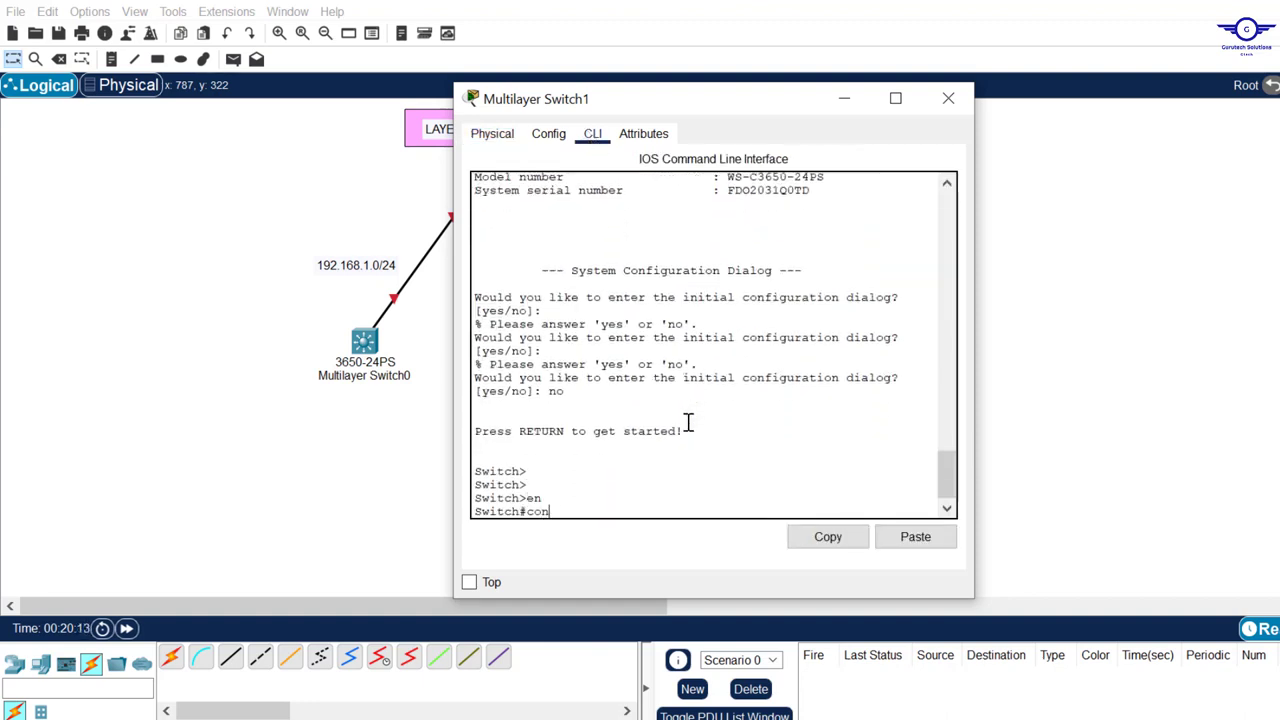
type("f t")
key("Return")
key("Return")
key("Return")
- Enable layer-3 routing on Multilayer Switch1 with the ip routing command and close its device window
type("i")
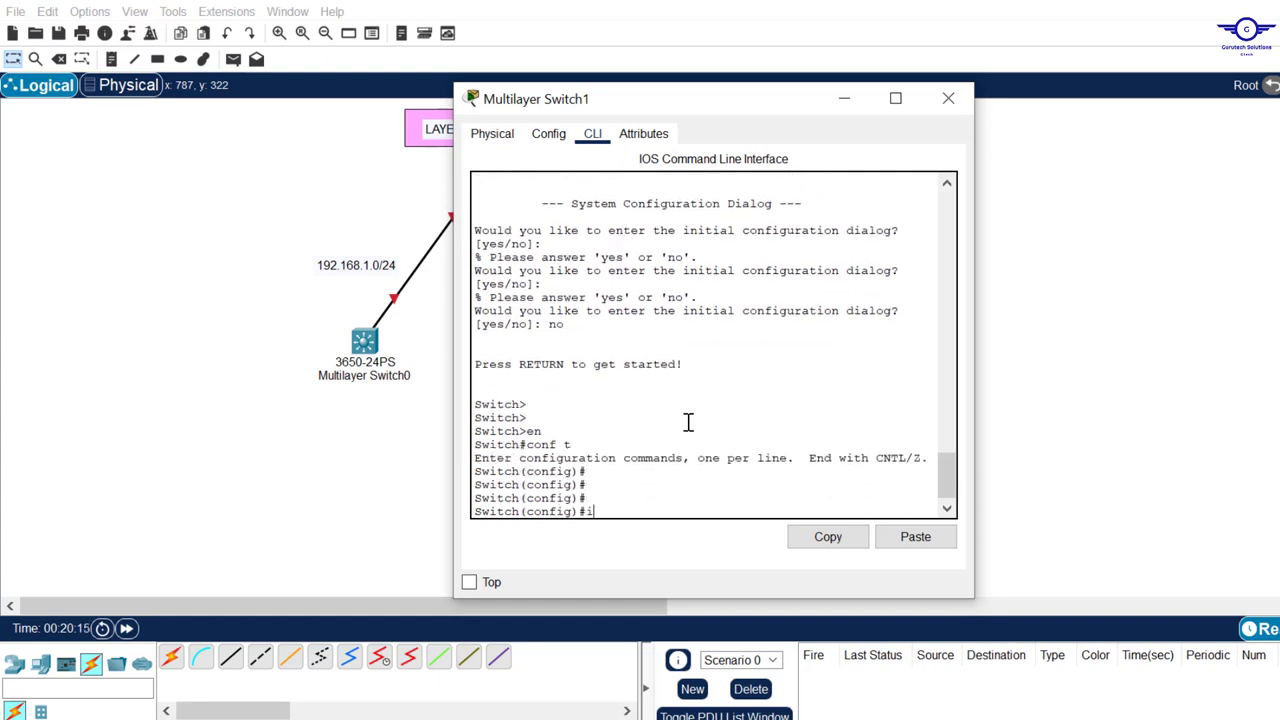
type("p routing")
key("Return")
key("Return")
key("Return")
key("Return")
key("Return")
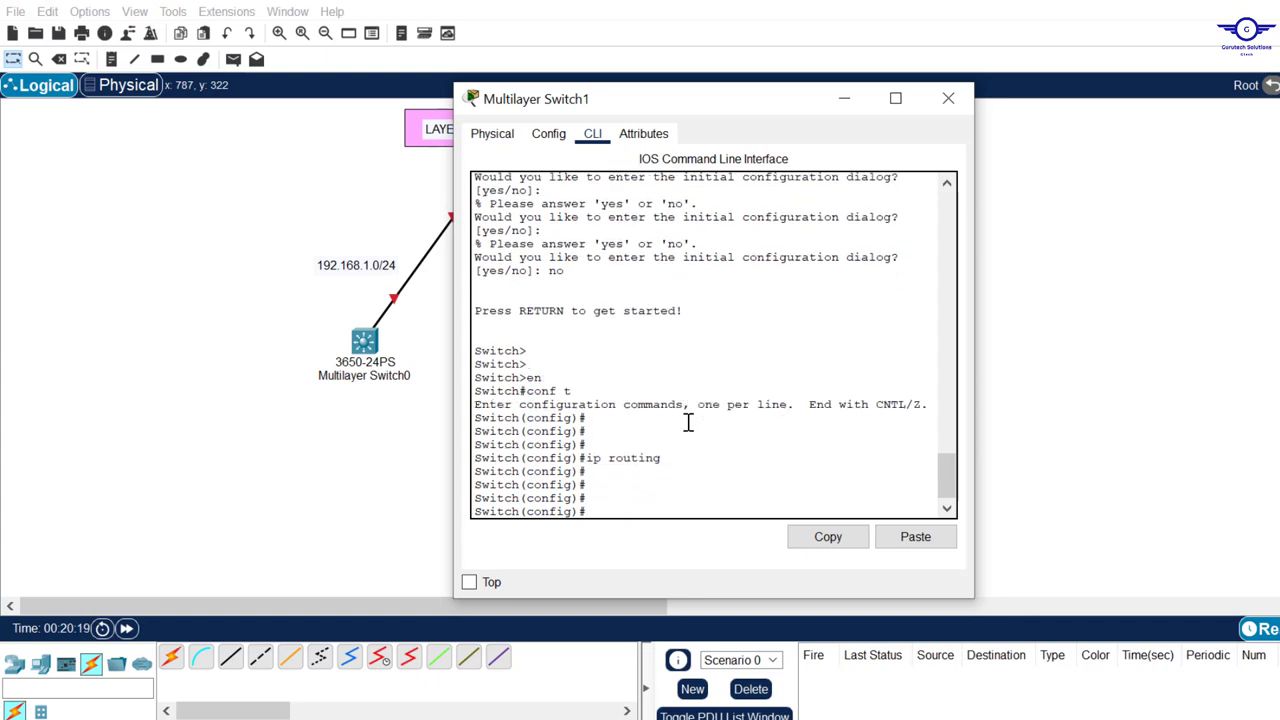
left_click(948, 98)
- Switch to the Notepad guide, review step 4 on making interfaces layer 3 with no switchport, and return to Packet Tracer
key("alt+Tab")
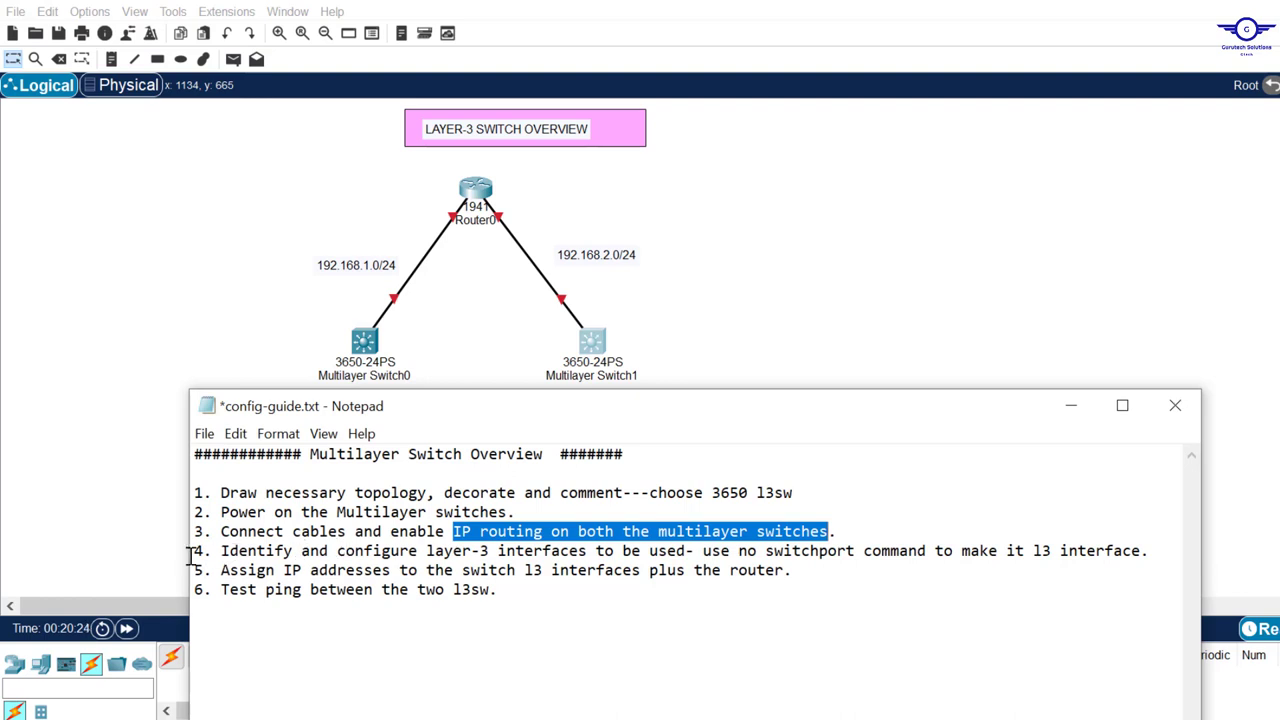
left_click_drag(196, 551, 1148, 551)
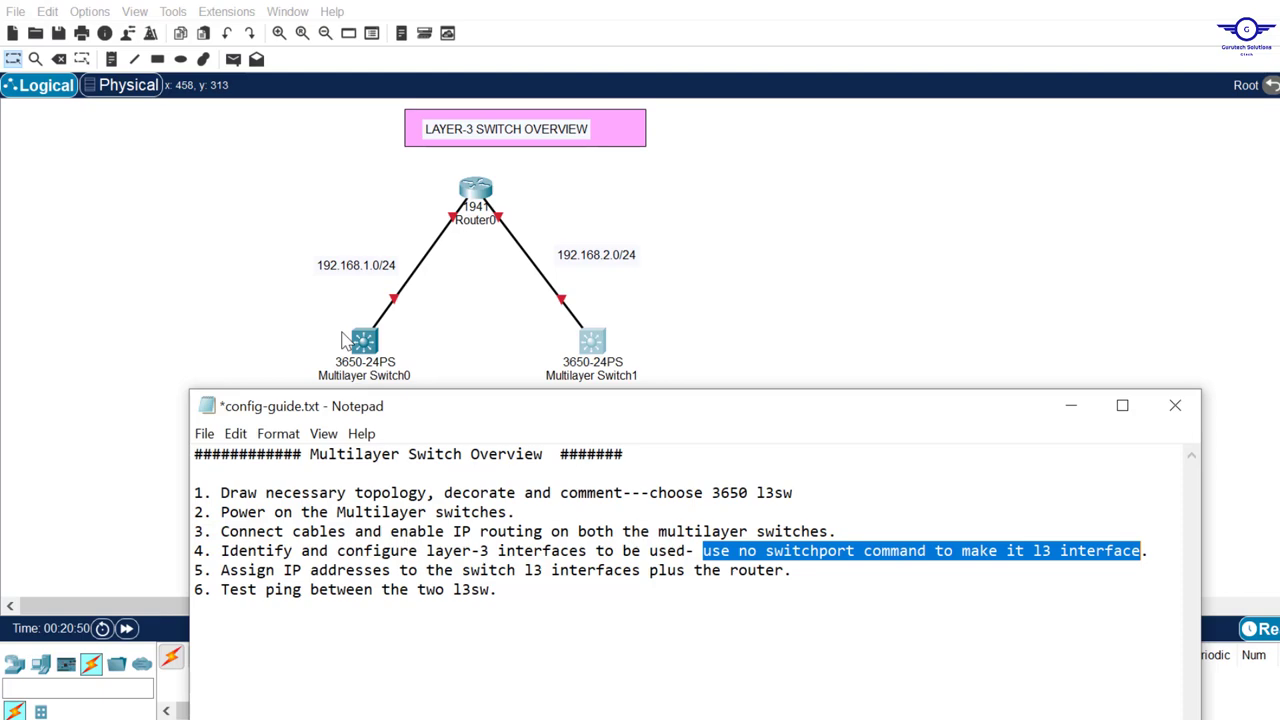
left_click(410, 343)
mouse_move(362, 346)
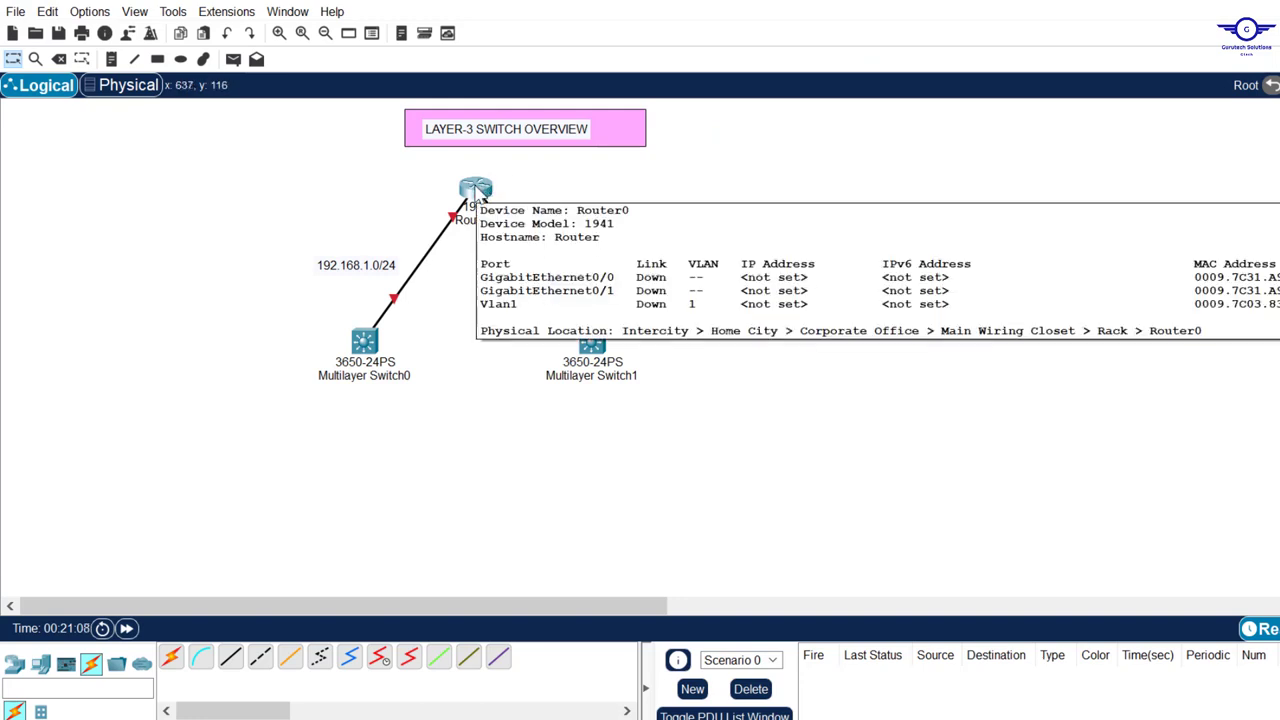
- Turn on Router0's GigabitEthernet0/0 and GigabitEthernet0/1 ports and close the router's window
left_click(476, 188)
left_click(555, 136)
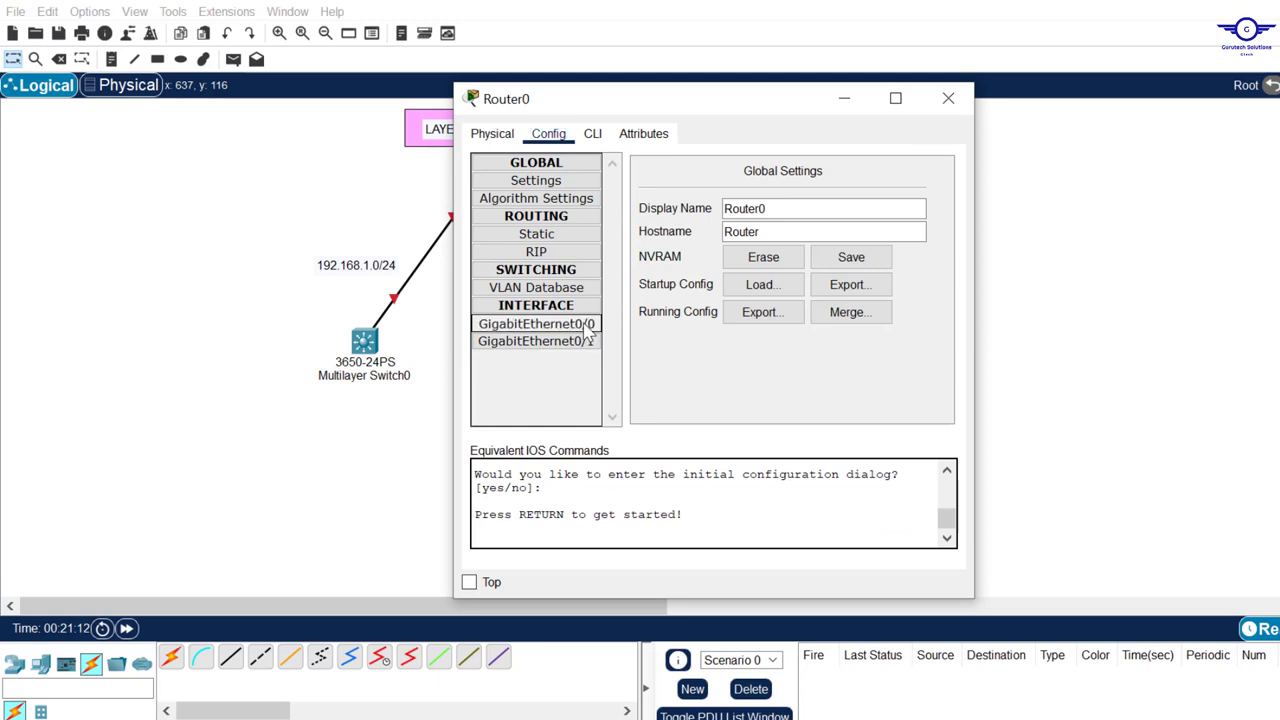
left_click(536, 324)
left_click(928, 191)
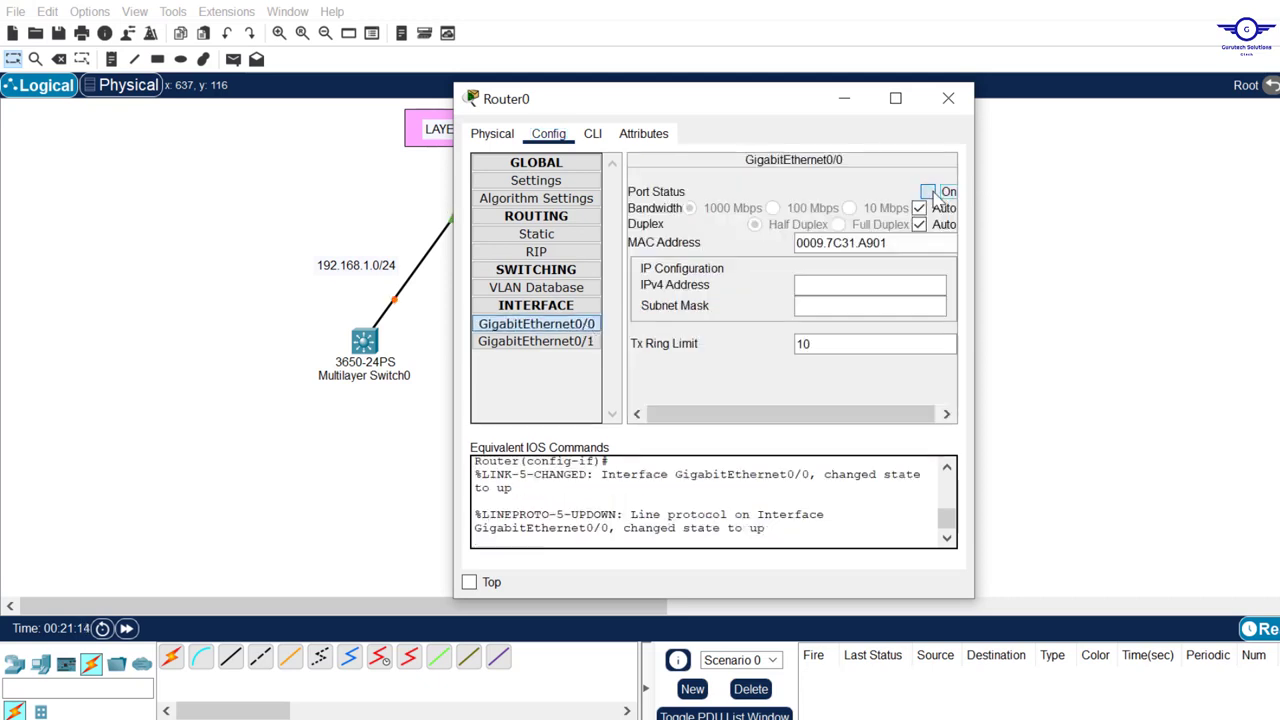
left_click(575, 345)
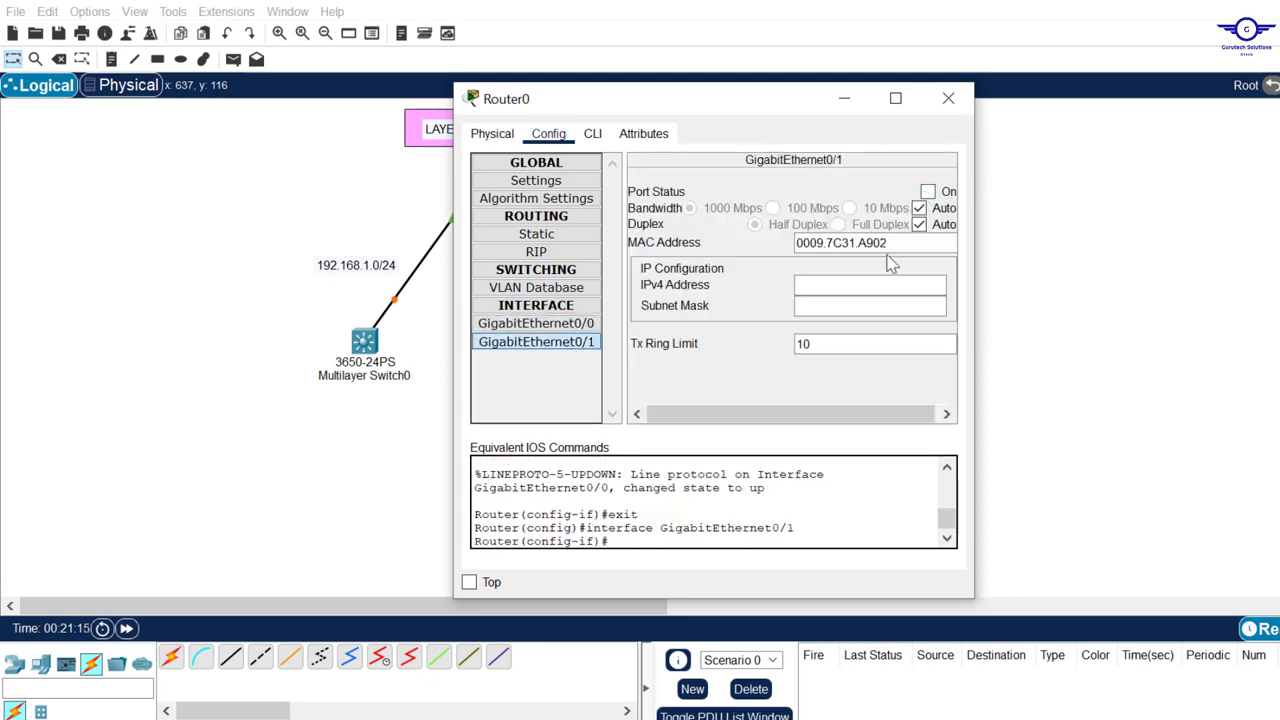
left_click(928, 191)
left_click(948, 98)
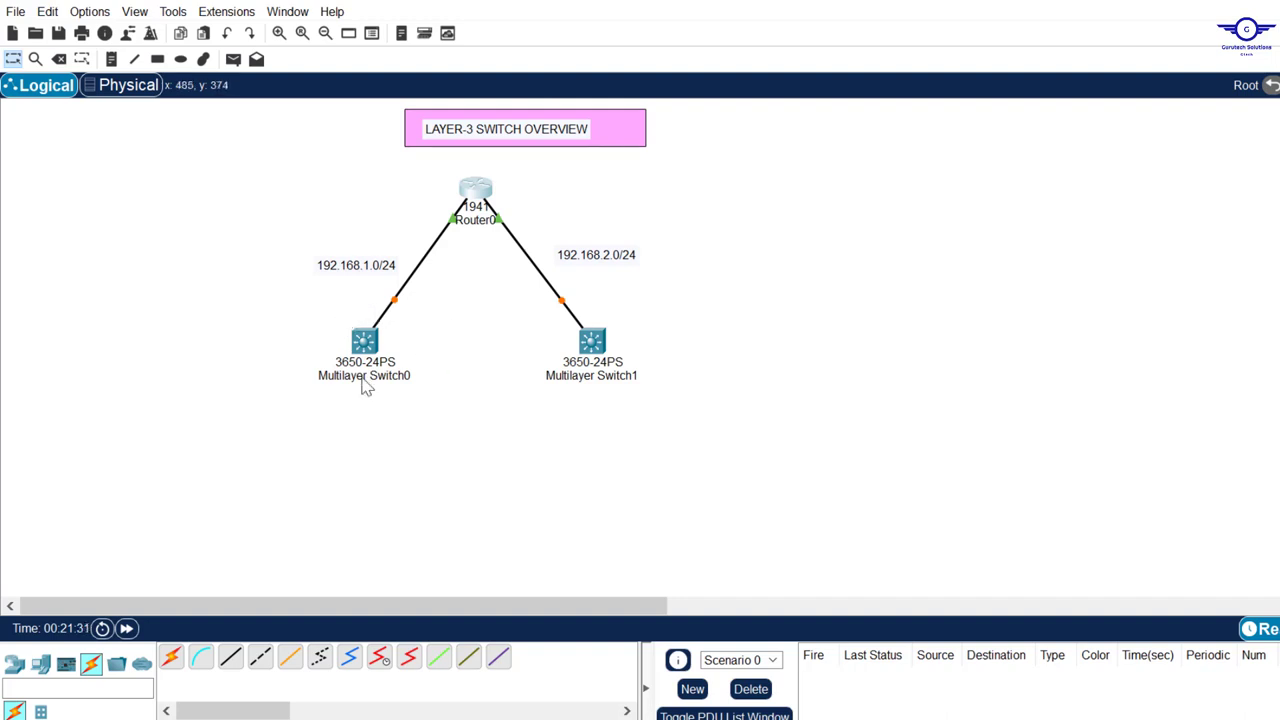
- Check Multilayer Switch0's port summary and revisit the no switchport instruction in the Notepad guide
mouse_move(367, 388)
left_click(910, 718)
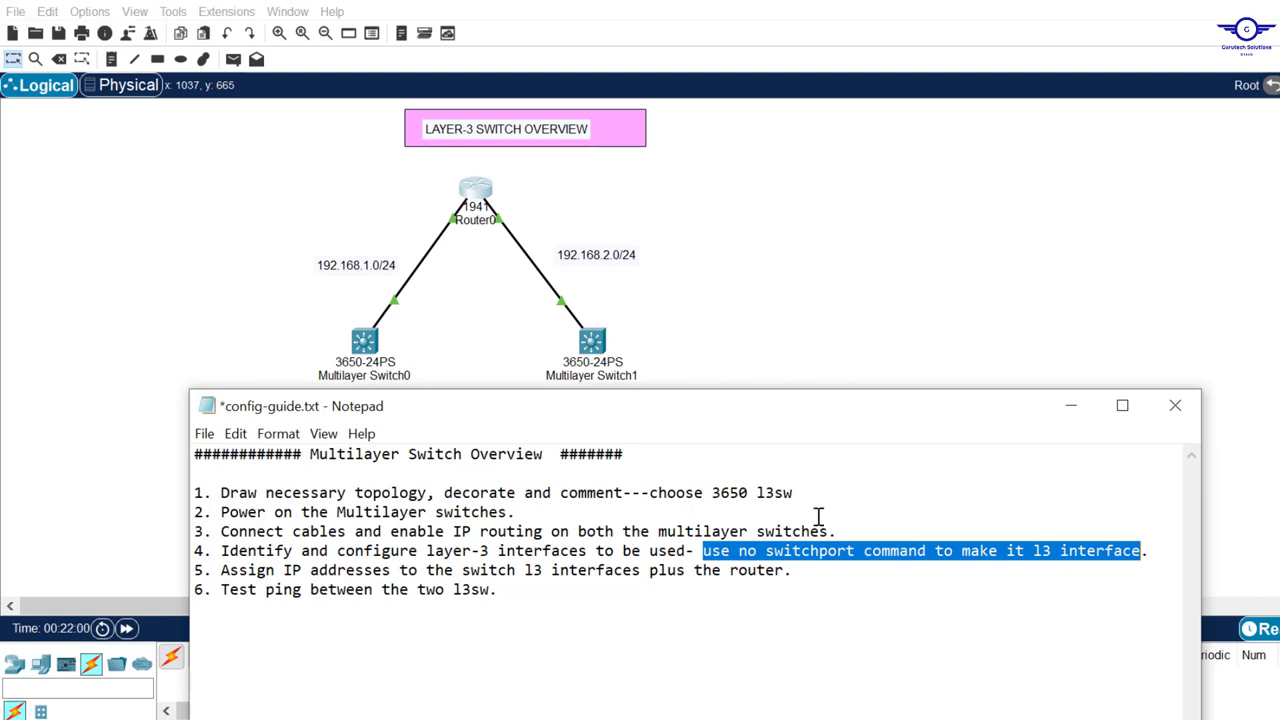
left_click(834, 322)
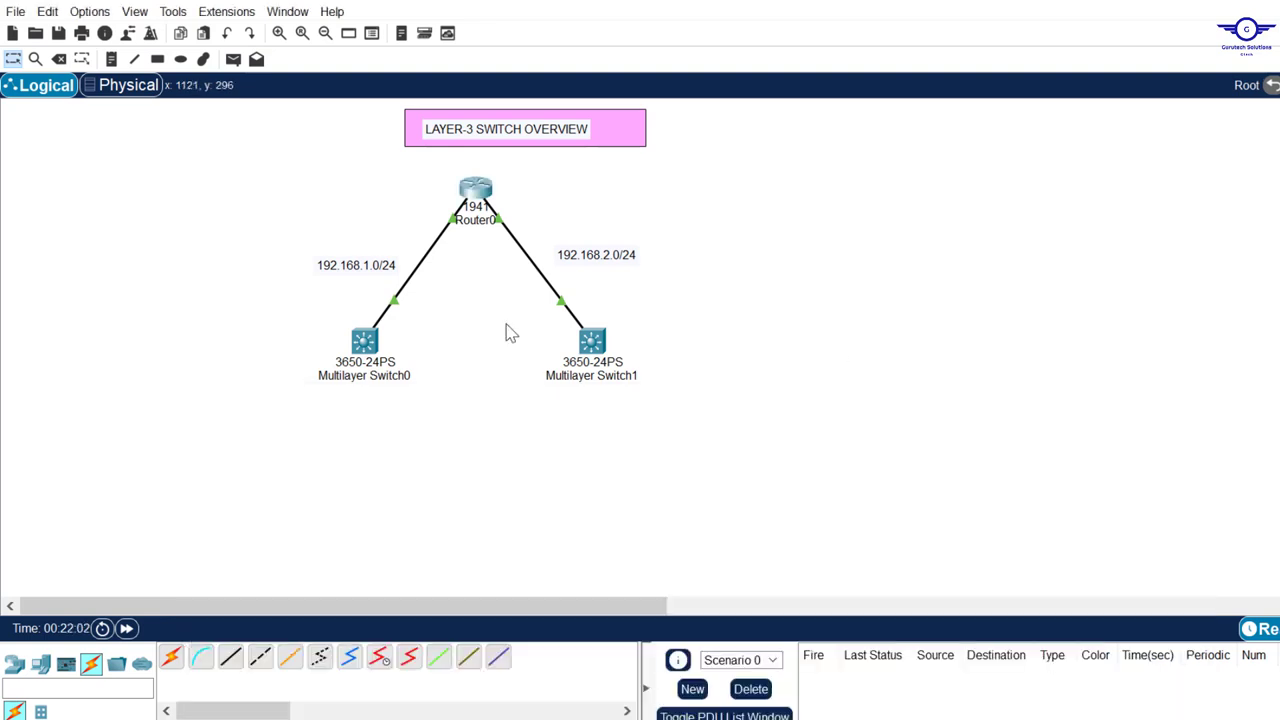
- Open Multilayer Switch0's command line and enter interface configuration mode for gig1/0/1
left_click(364, 342)
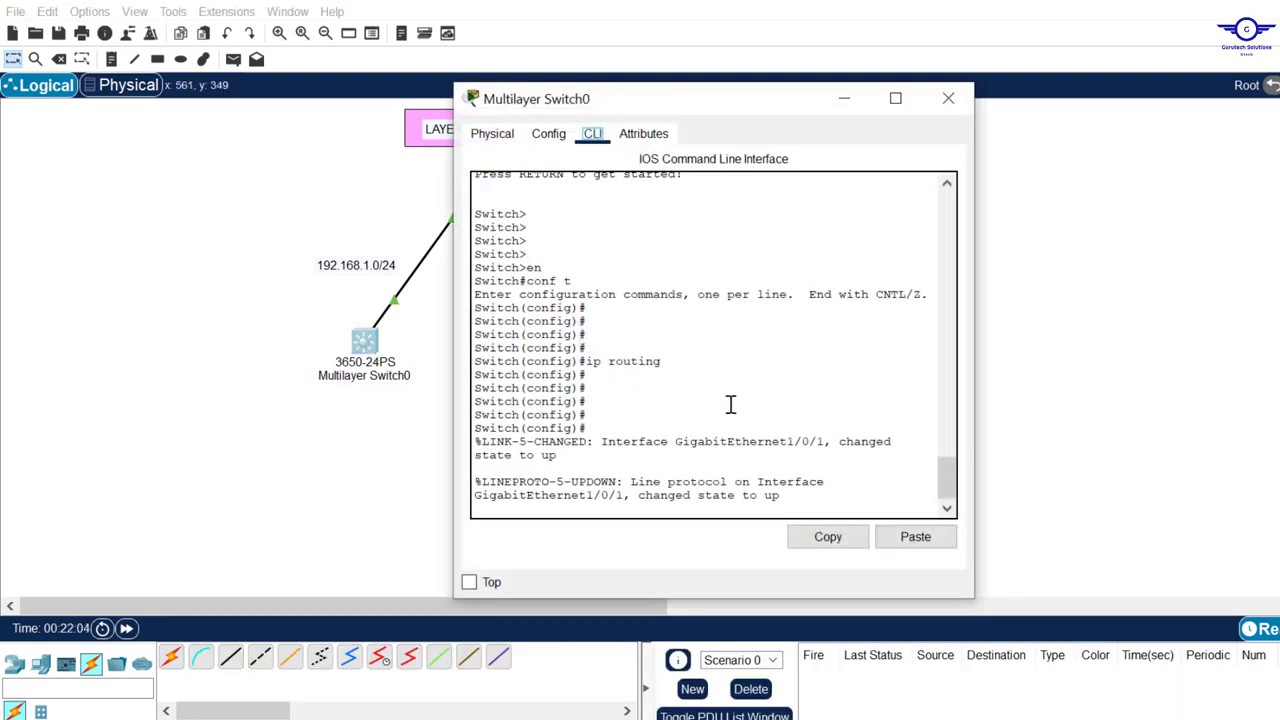
left_click(652, 481)
key("Return")
key("Return")
key("Return")
key("Return")
type("in")
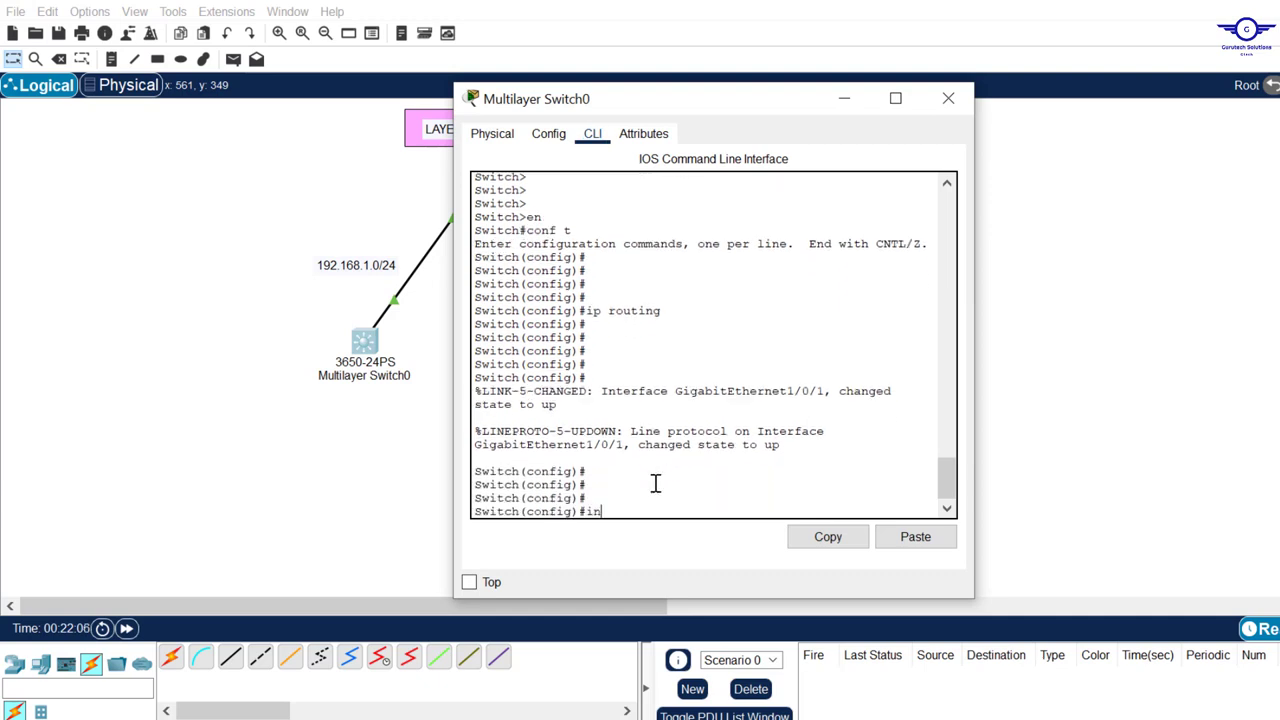
type("t gig1/0/1")
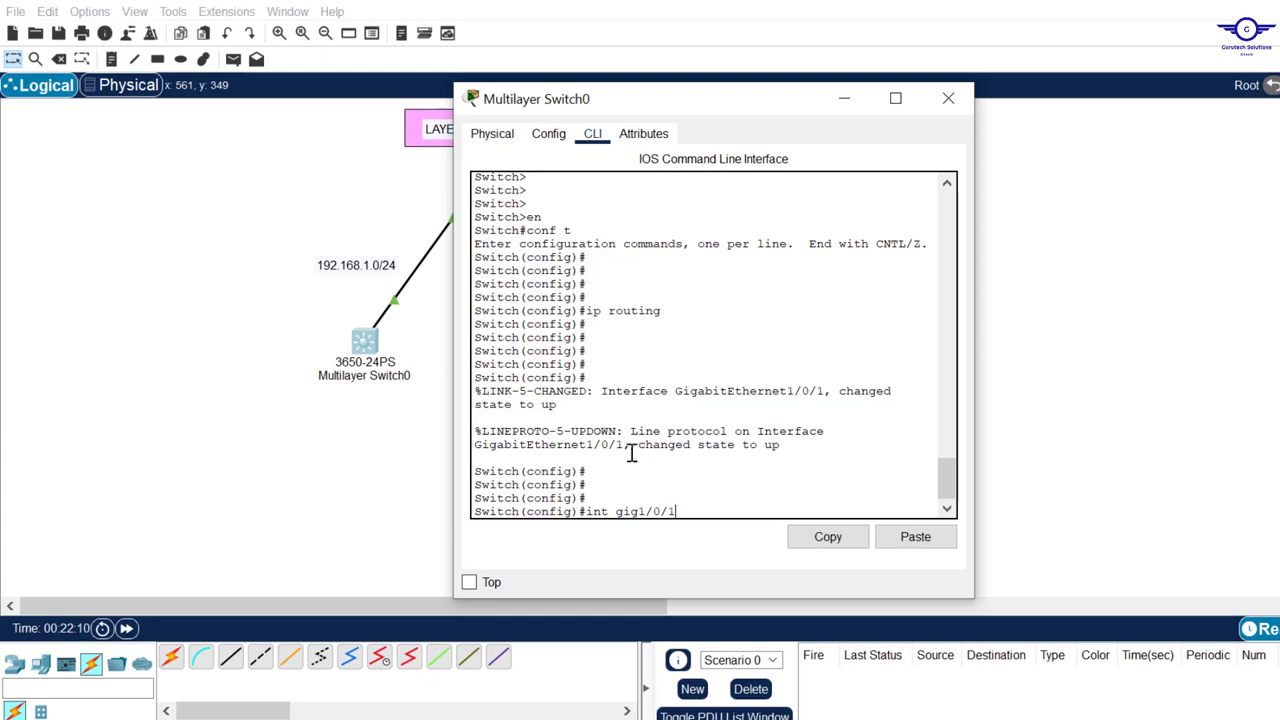
left_click_drag(624, 446, 579, 448)
key("Return")
key("Return")
key("Return")
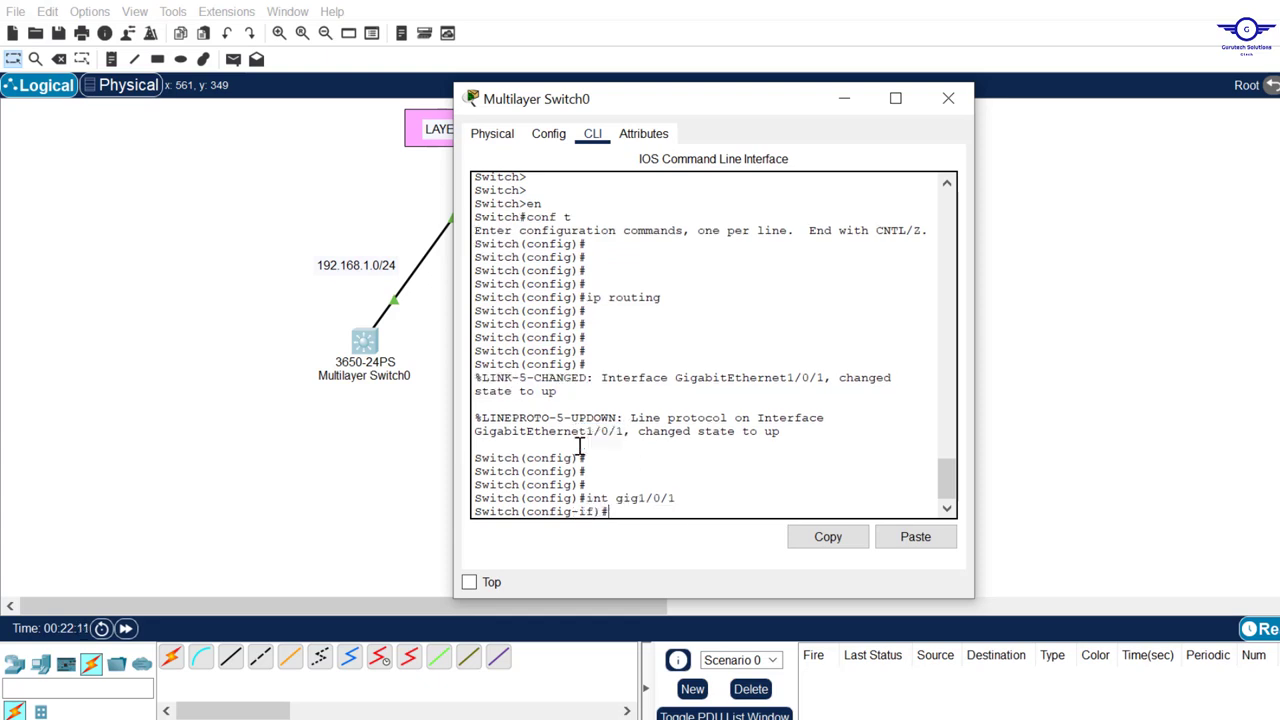
- Try to assign IP address 10.10.10.10 with mask 255.255.255.0 to Multilayer Switch0's gig1/0/1 interface and examine the response
type("no ")
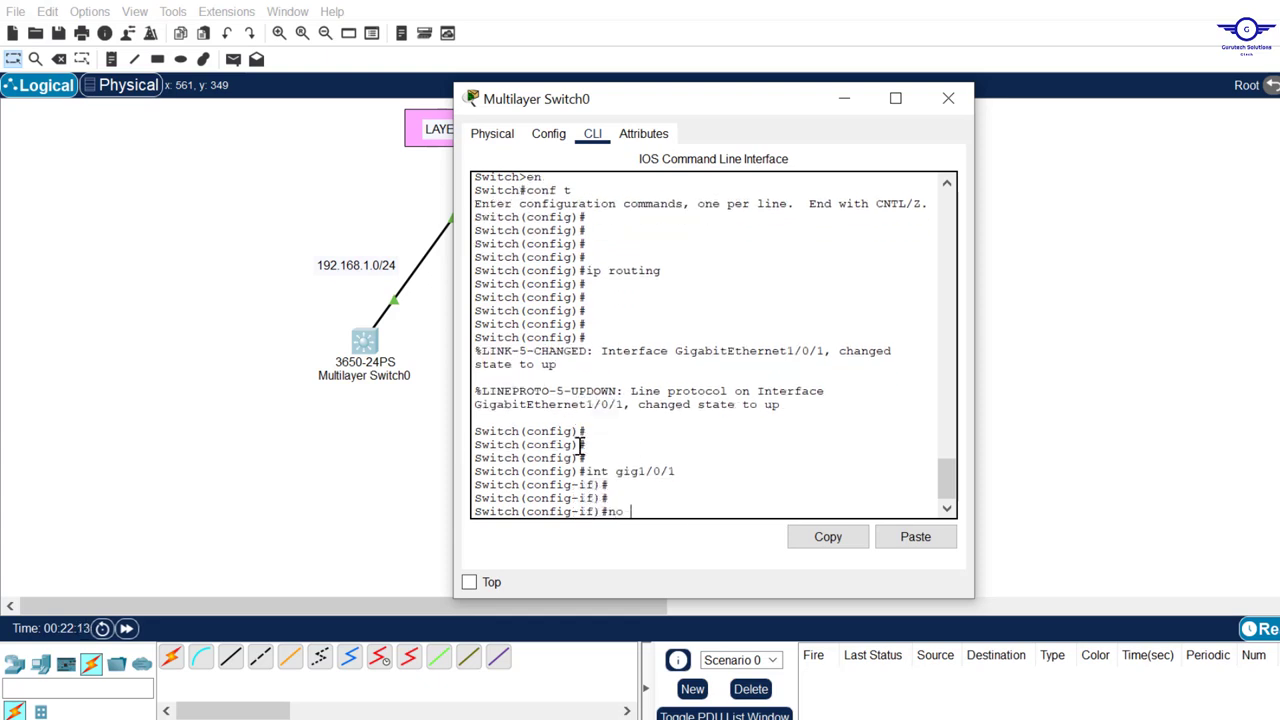
type("swi")
key("BackSpace")
key("BackSpace")
type("ip add 10.10.10.10 255")
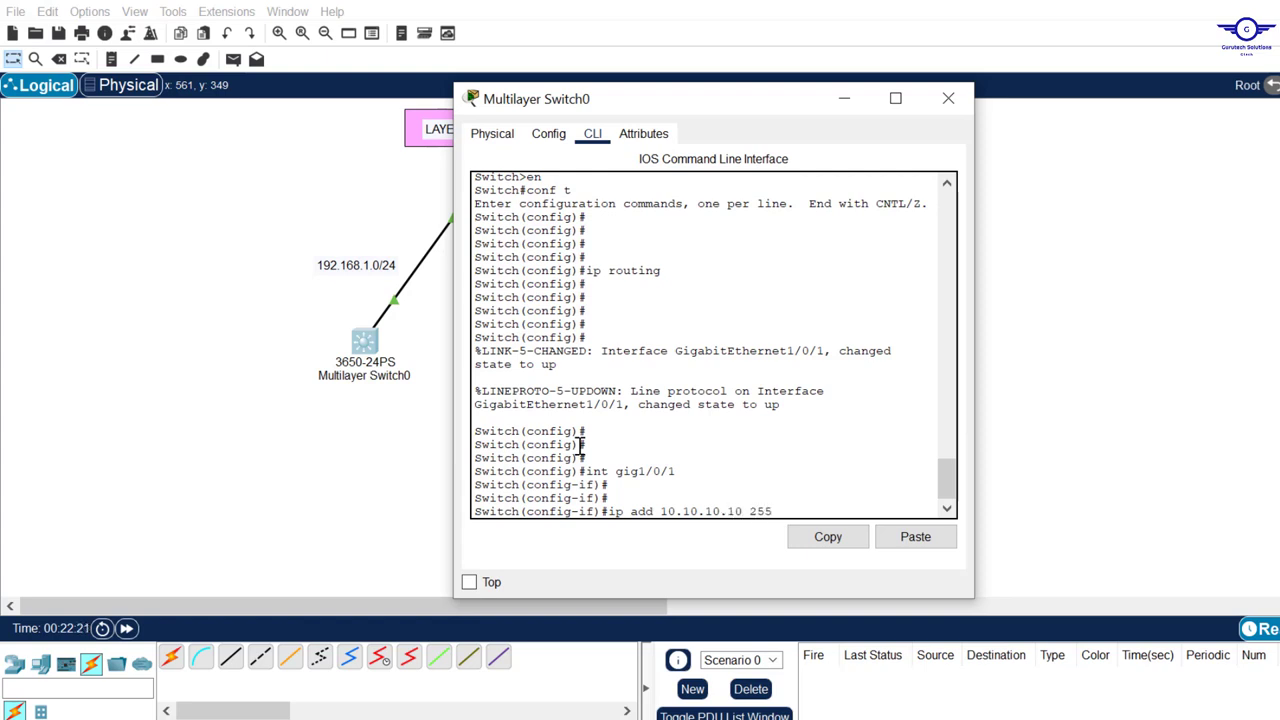
type(".255.255.250")
key("Return")
key("Return")
key("Return")
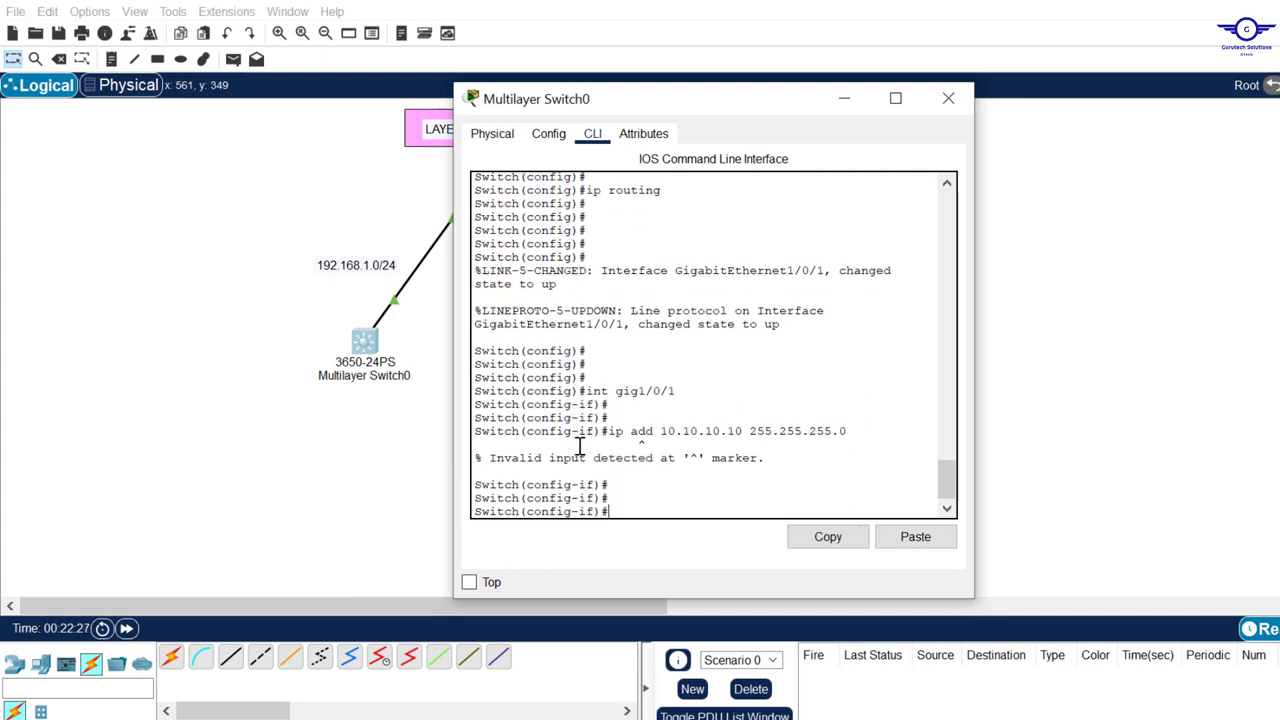
left_click_drag(766, 457, 474, 462)
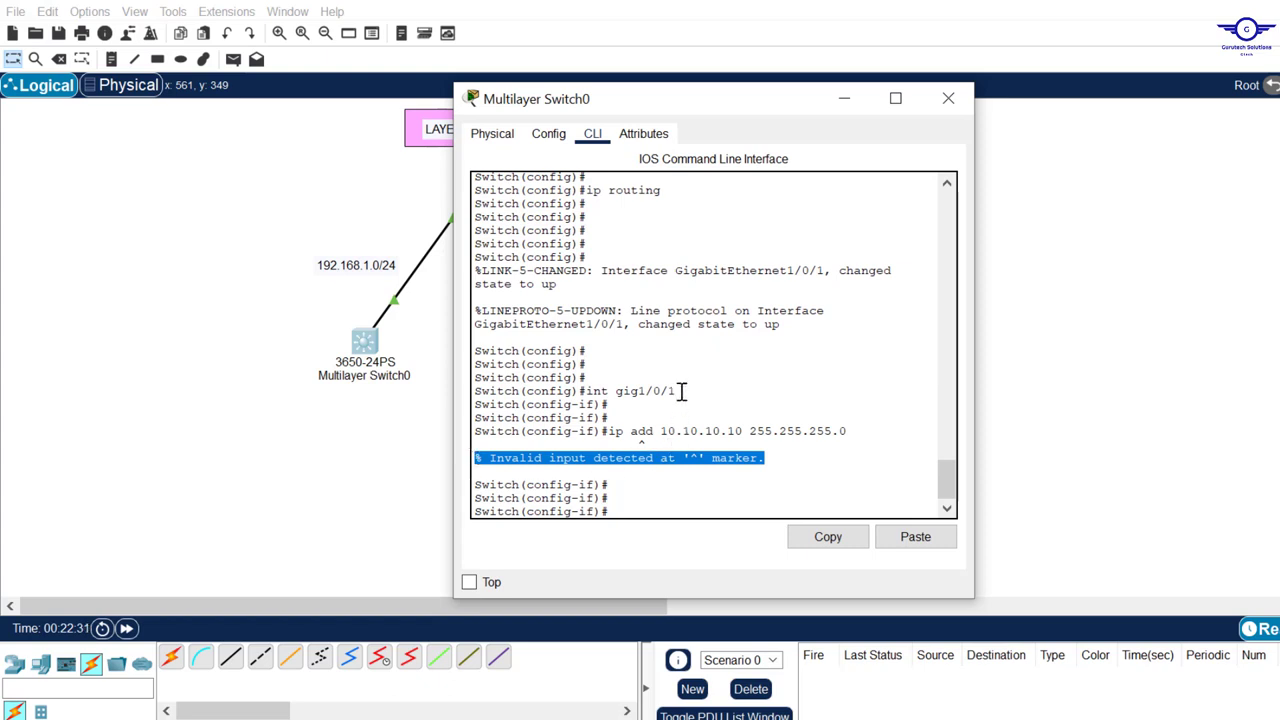
left_click_drag(678, 391, 590, 389)
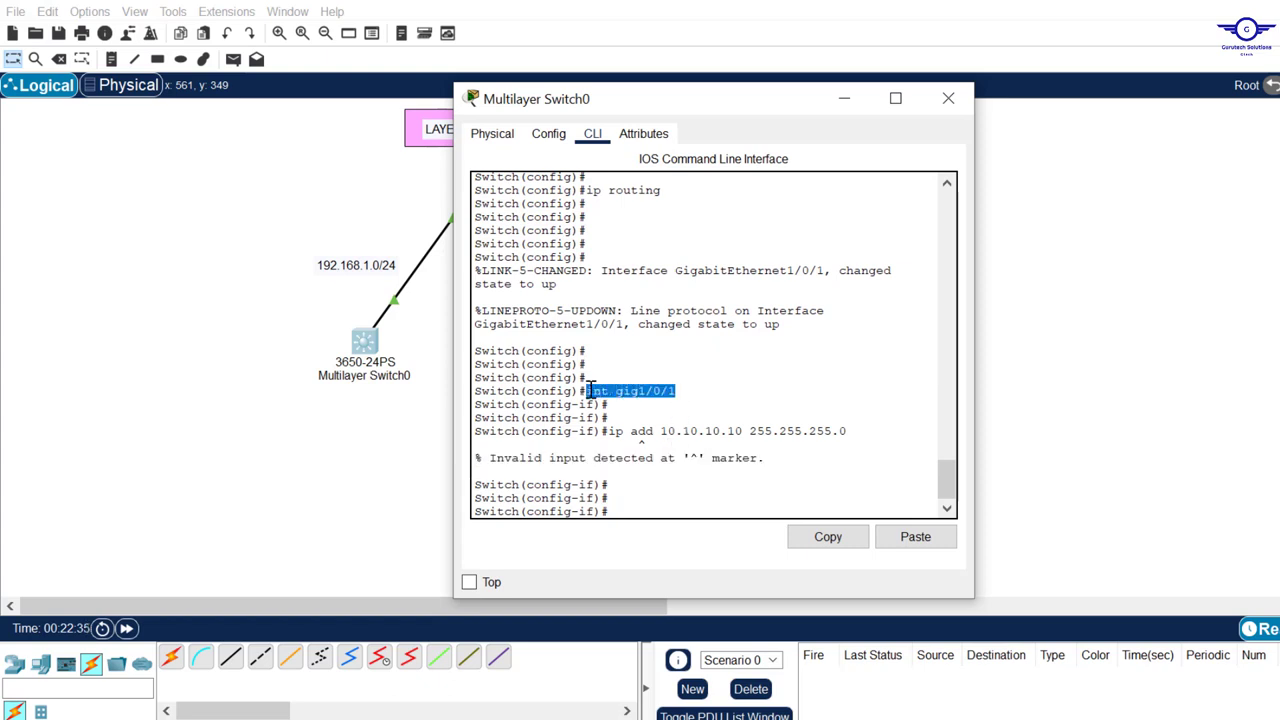
- Make Multilayer Switch0's gig1/0/1 a layer-3 interface with the no switchport command
left_click(659, 490)
type("no swi")
key("Tab")
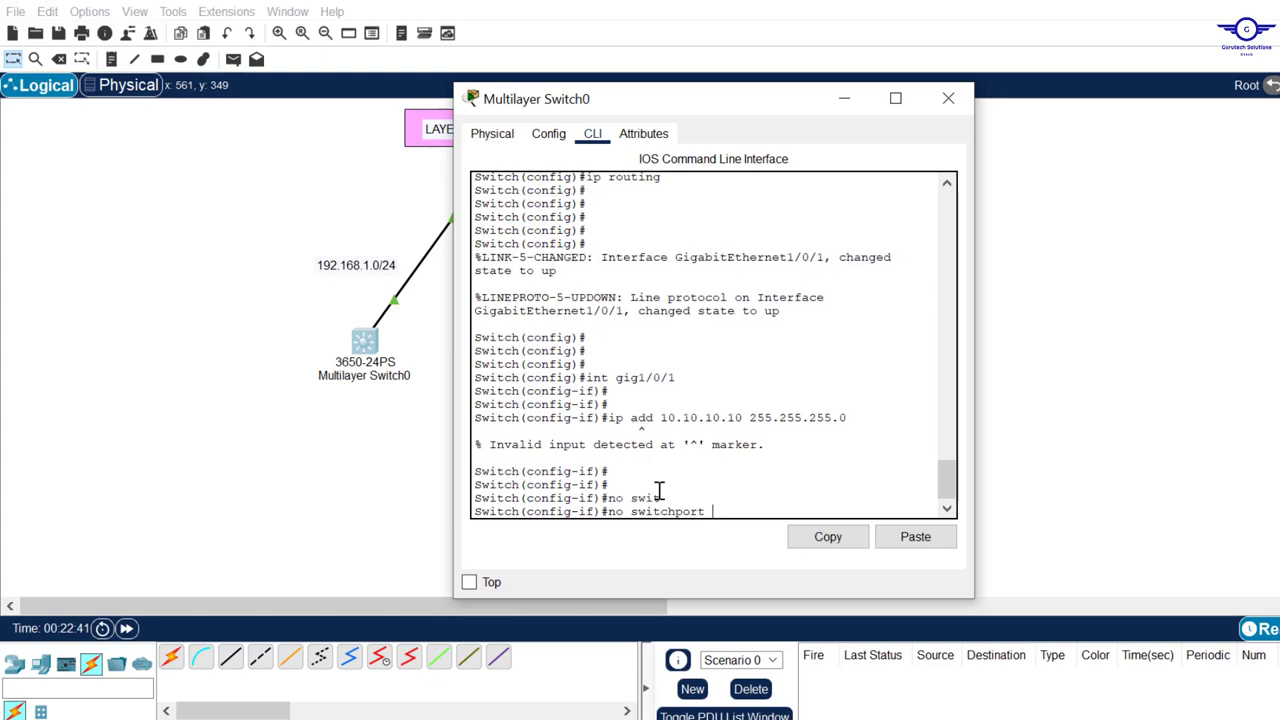
key("Return")
key("Return")
key("Return")
key("Return")
key("Return")
key("Return")
key("Return")
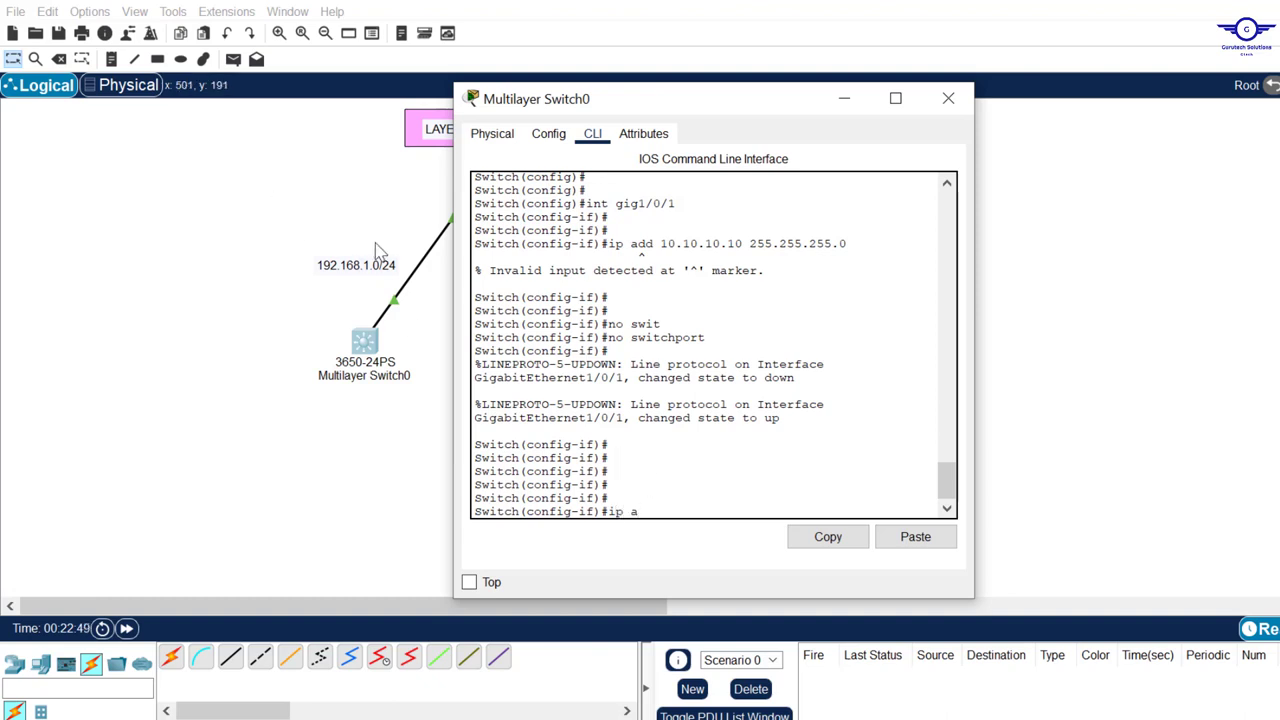
- Assign IP address 192.168.1.2 with subnet mask 255.255.255.0 to Multilayer Switch0's gig1/0/1 interface
type("ip add 192.168.1.2 ")
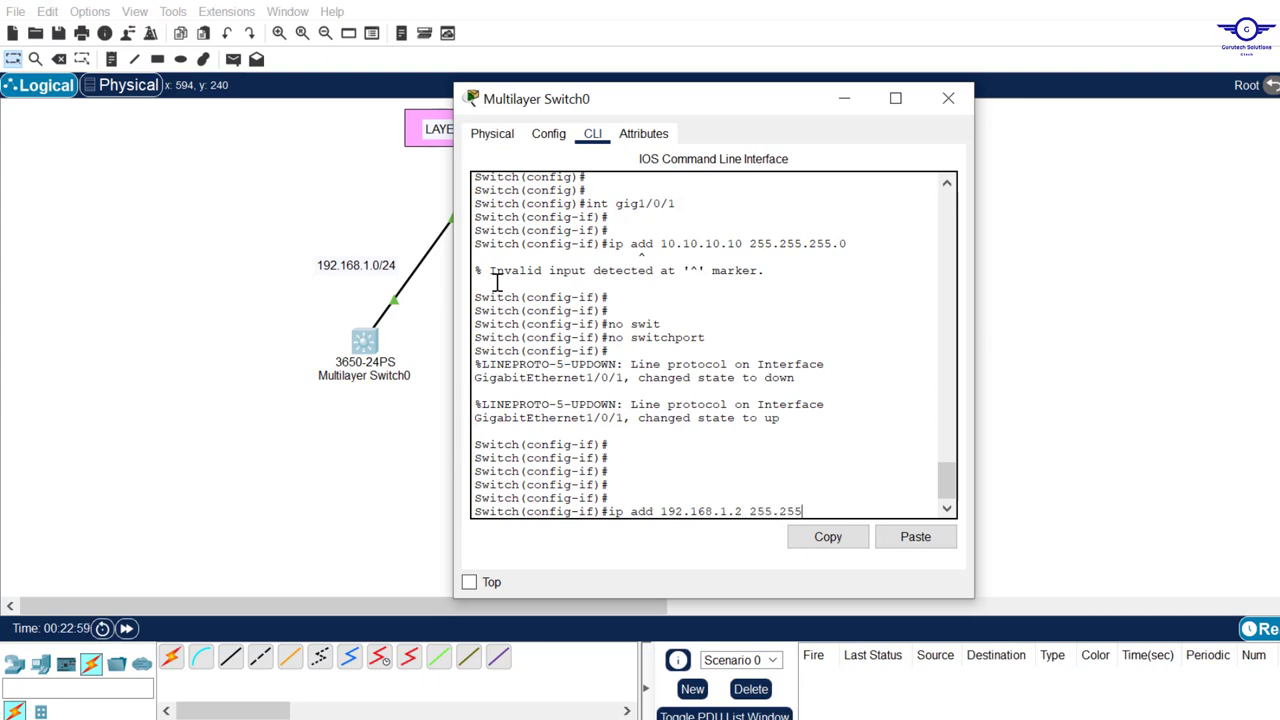
type("255.255.255.0")
key("Return")
key("Return")
key("Return")
key("Return")
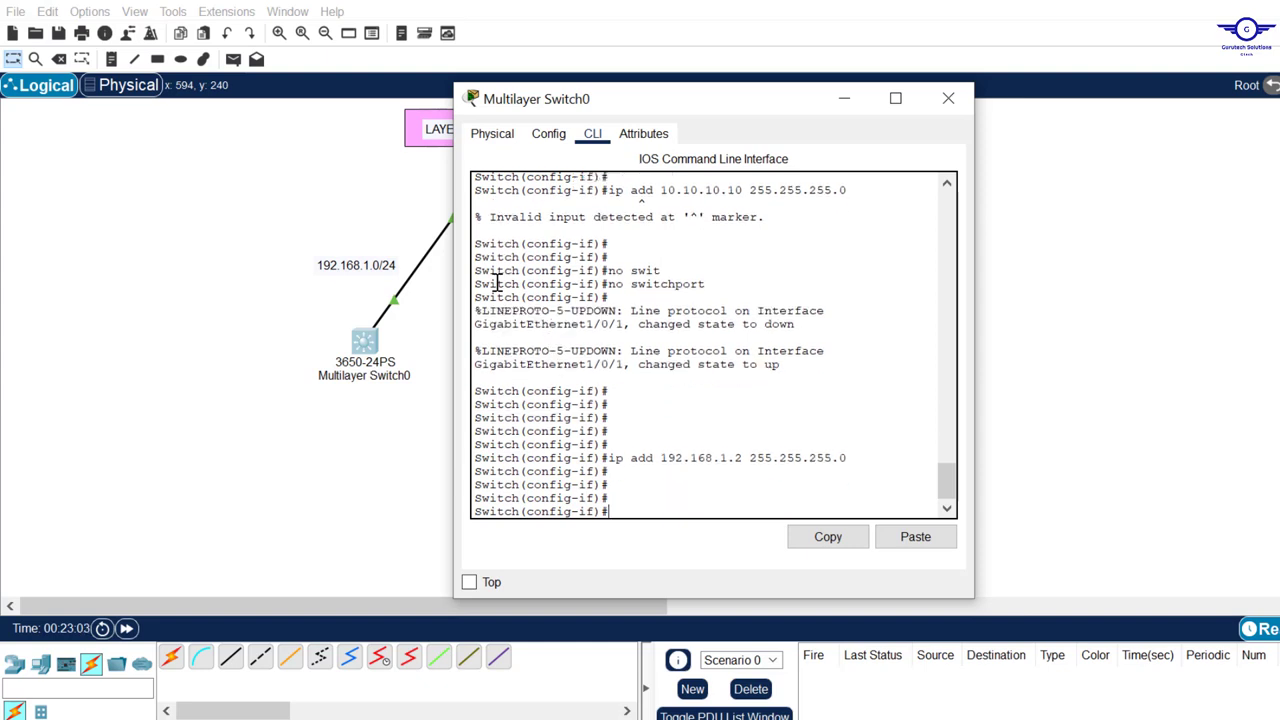
- Leave Multilayer Switch0's interface configuration mode and save its configuration with do wr, closing the device window
type("exit")
key("Return")
key("Return")
key("Return")
key("Return")
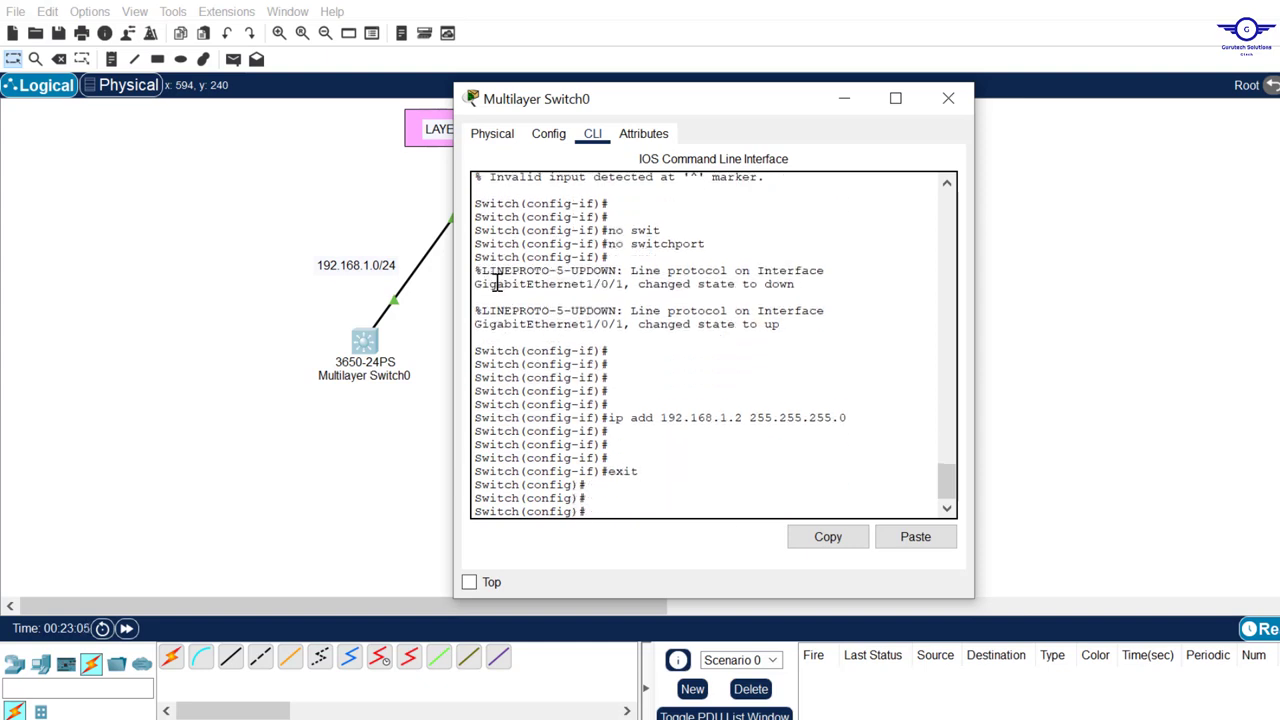
type("do wr")
key("Return")
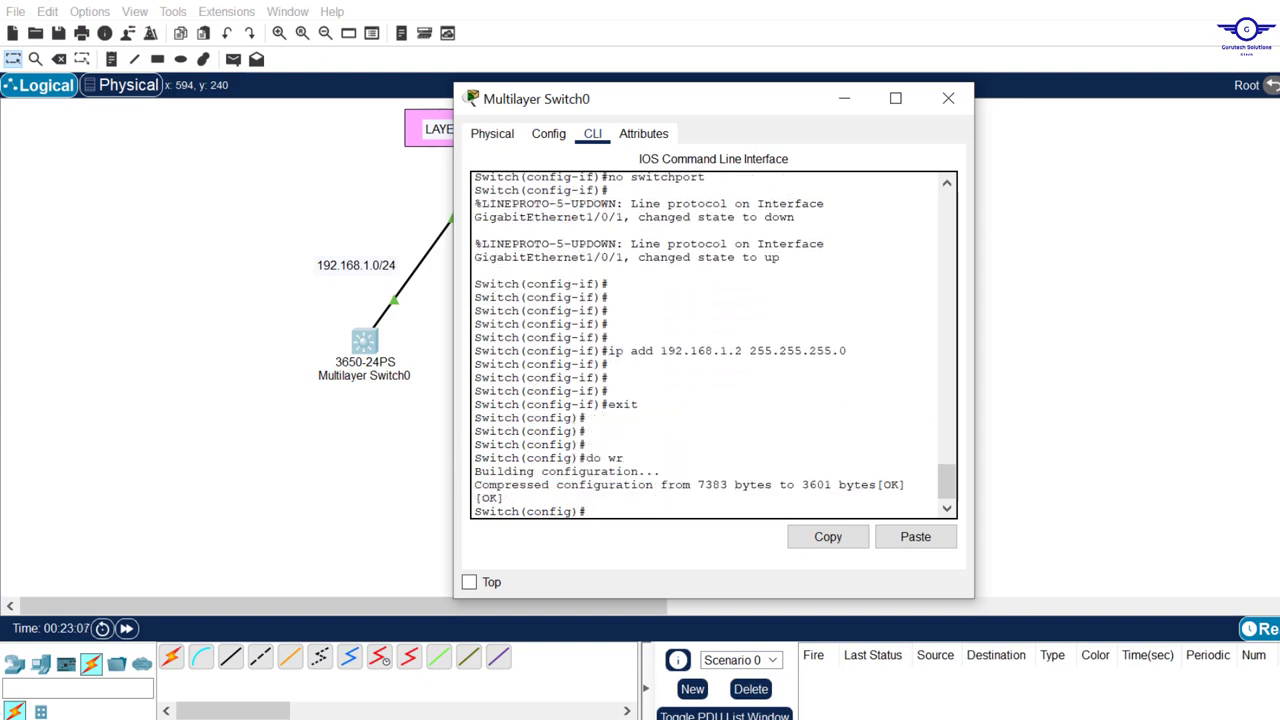
left_click(948, 99)
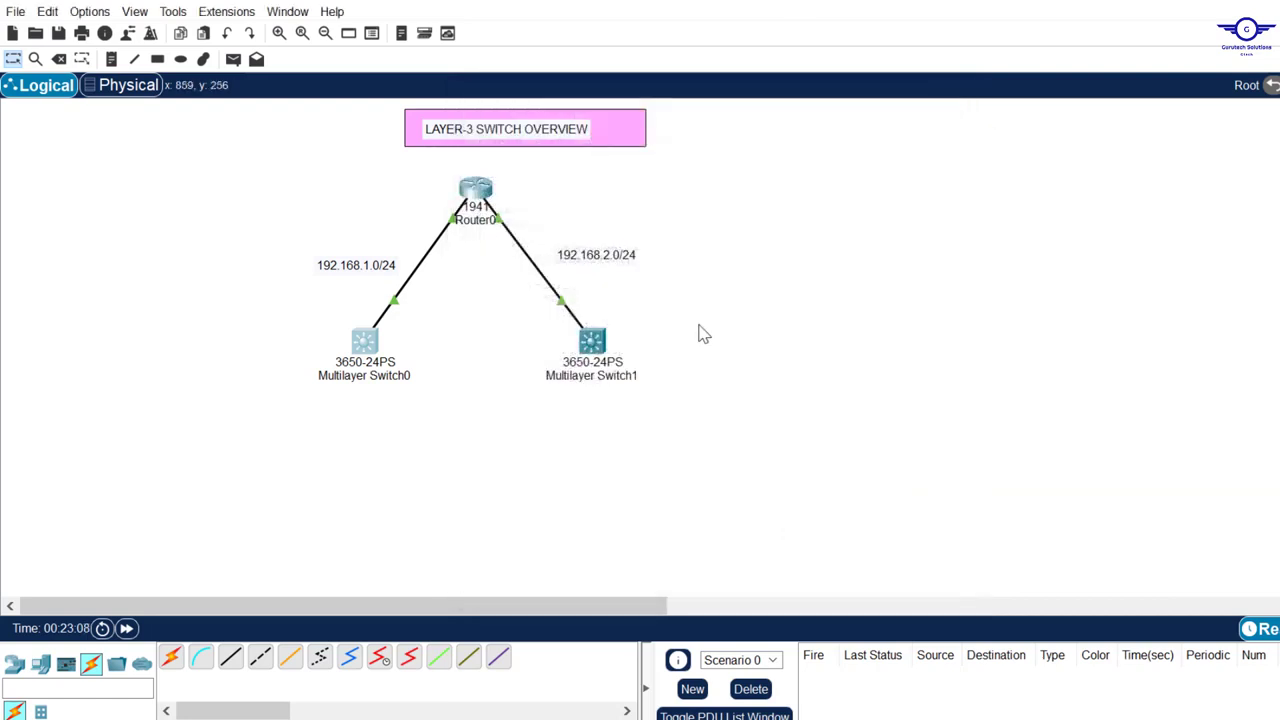
- Open Multilayer Switch1's command line and enter interface configuration mode for gig1/0/1
left_click(592, 343)
key("Return")
key("Return")
key("Return")
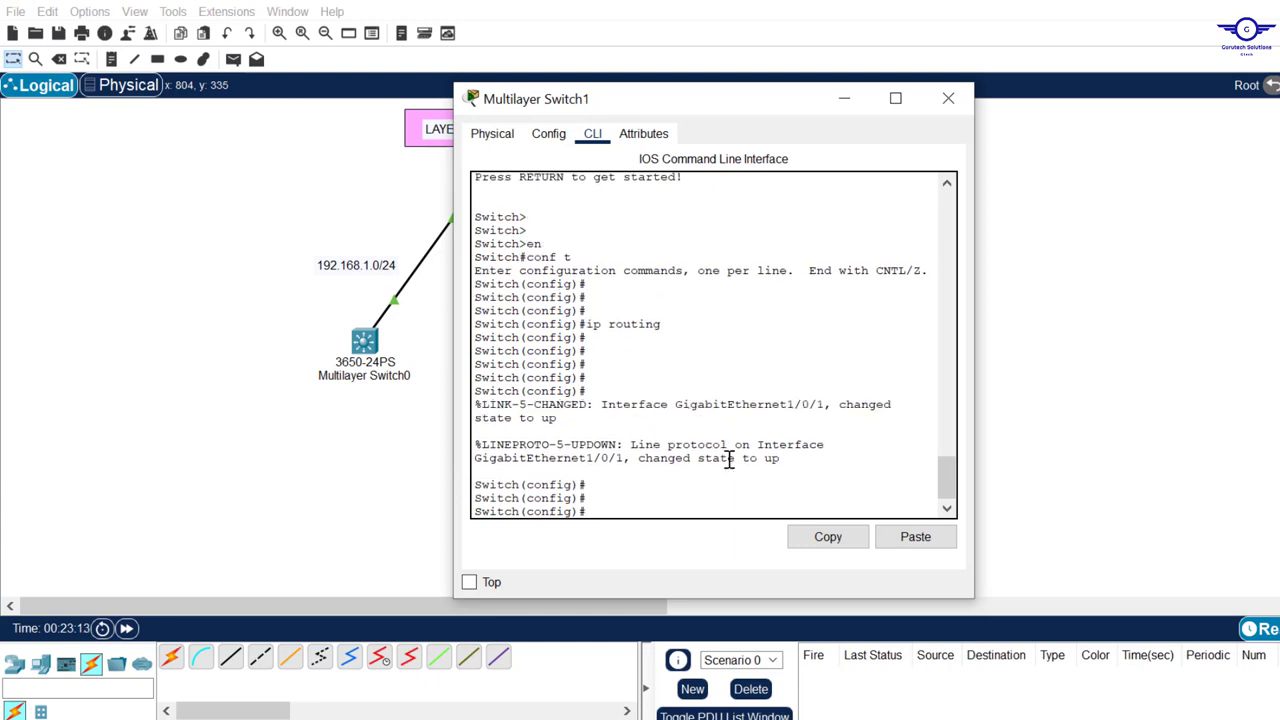
type("int gig1/0/1")
key("Return")
key("Return")
key("Return")
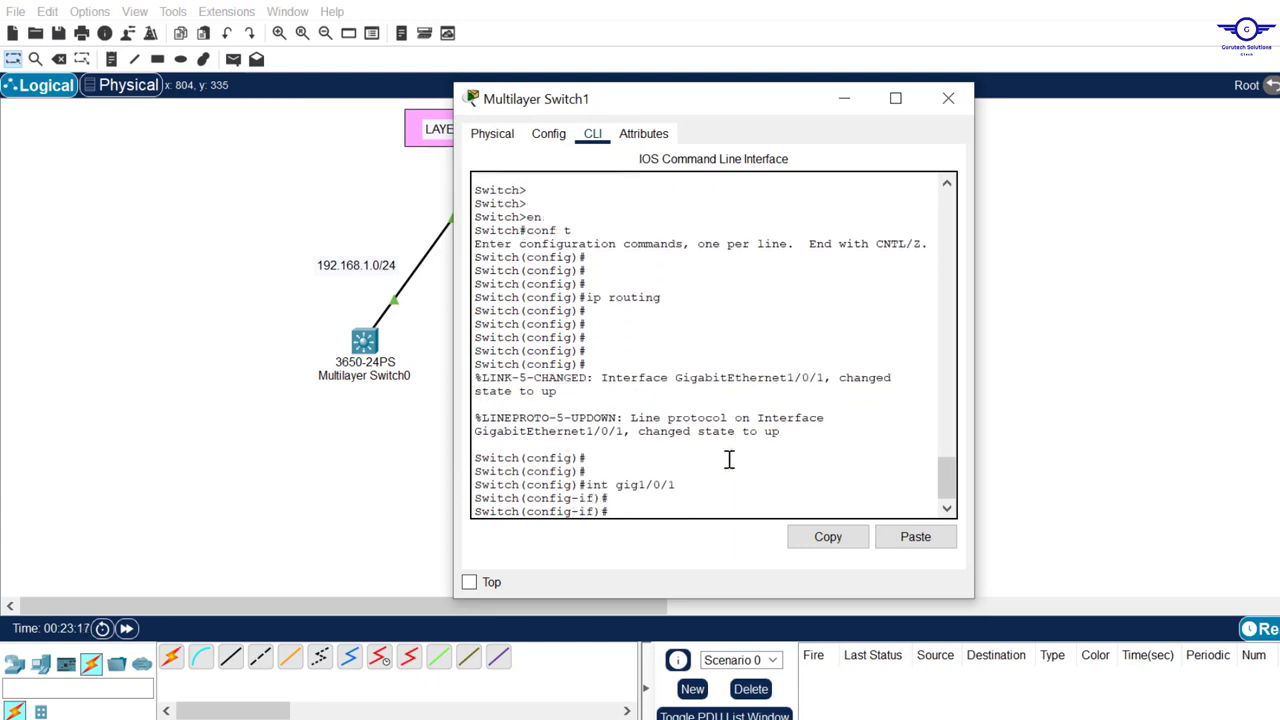
- Make Multilayer Switch1's gig1/0/1 a layer-3 interface with the no switchport command
type("no swit")
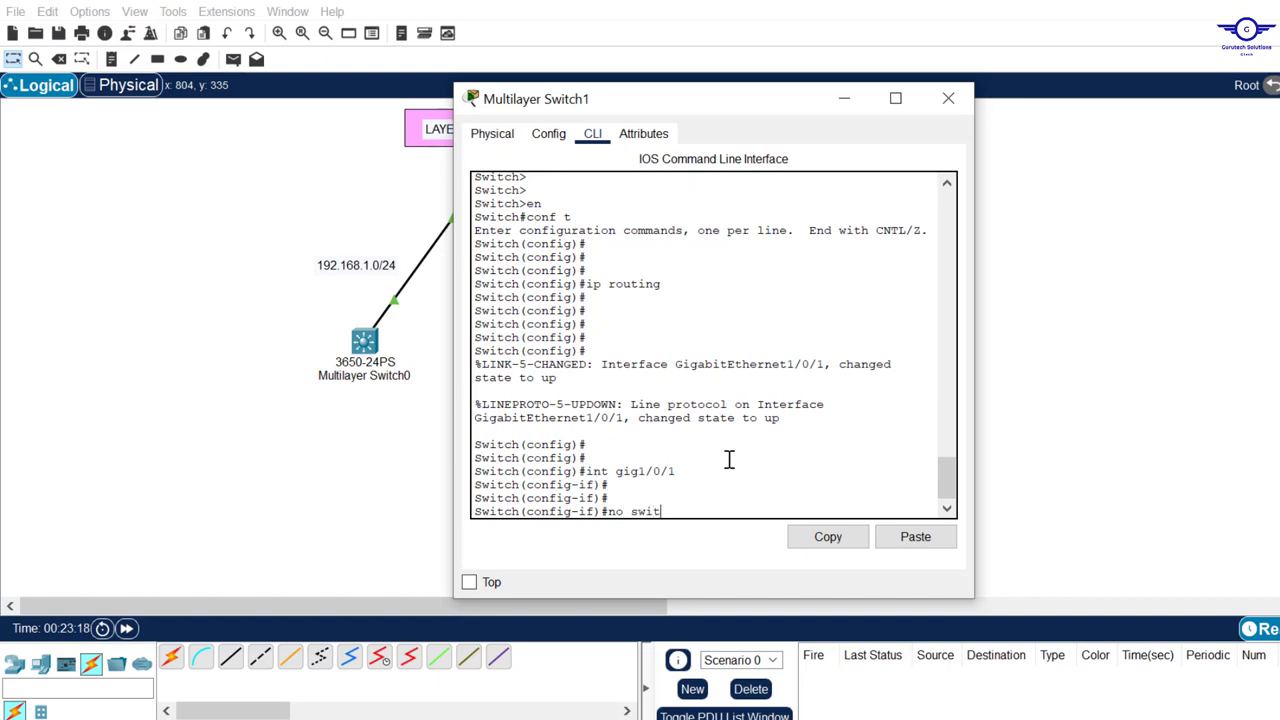
key("Tab")
key("Return")
key("Return")
- Assign IP address 192.168.2.2 with subnet mask 255.255.255.0 to Multilayer Switch1's gig1/0/1 interface
type("itch(config-if)#i")
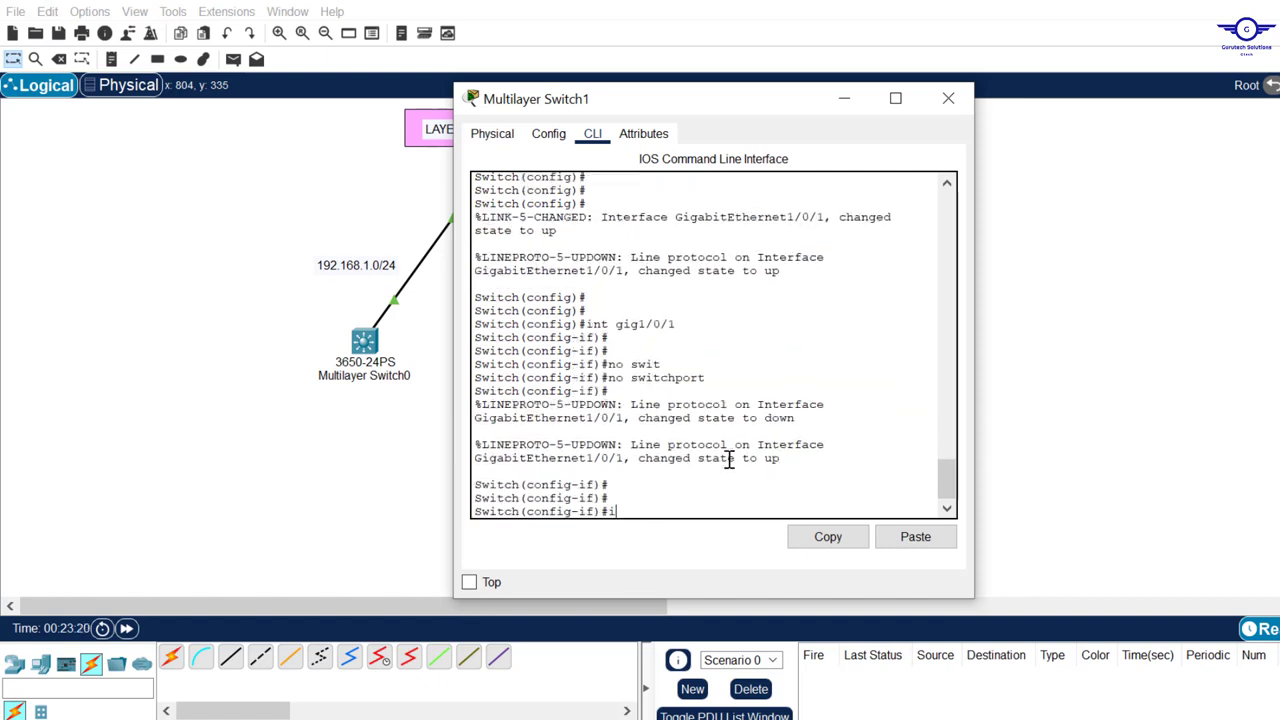
type("p 1")
type("dd 192.16")
type("8.2.2 255")
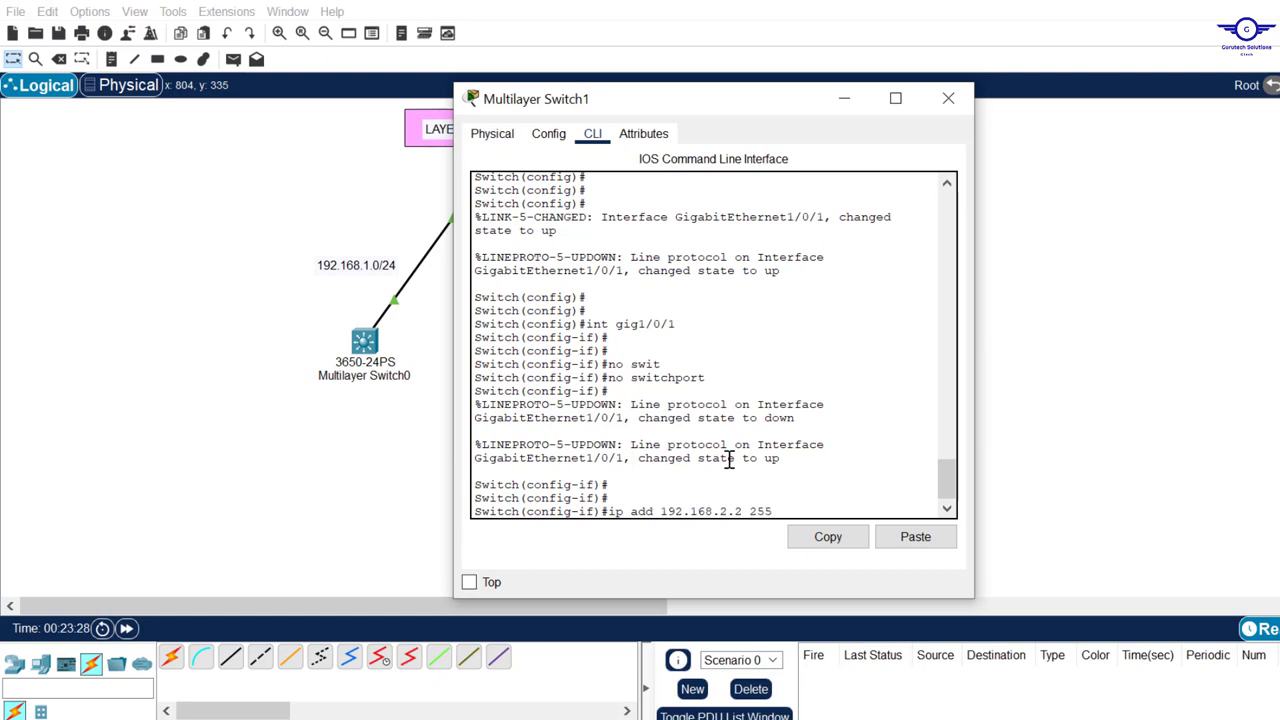
type(".255.255.0")
key("Return")
key("Return")
key("Return")
key("Return")
- Leave Multilayer Switch1's interface configuration mode and save its configuration with do wr
type("ex")
key("Return")
key("Return")
key("Return")
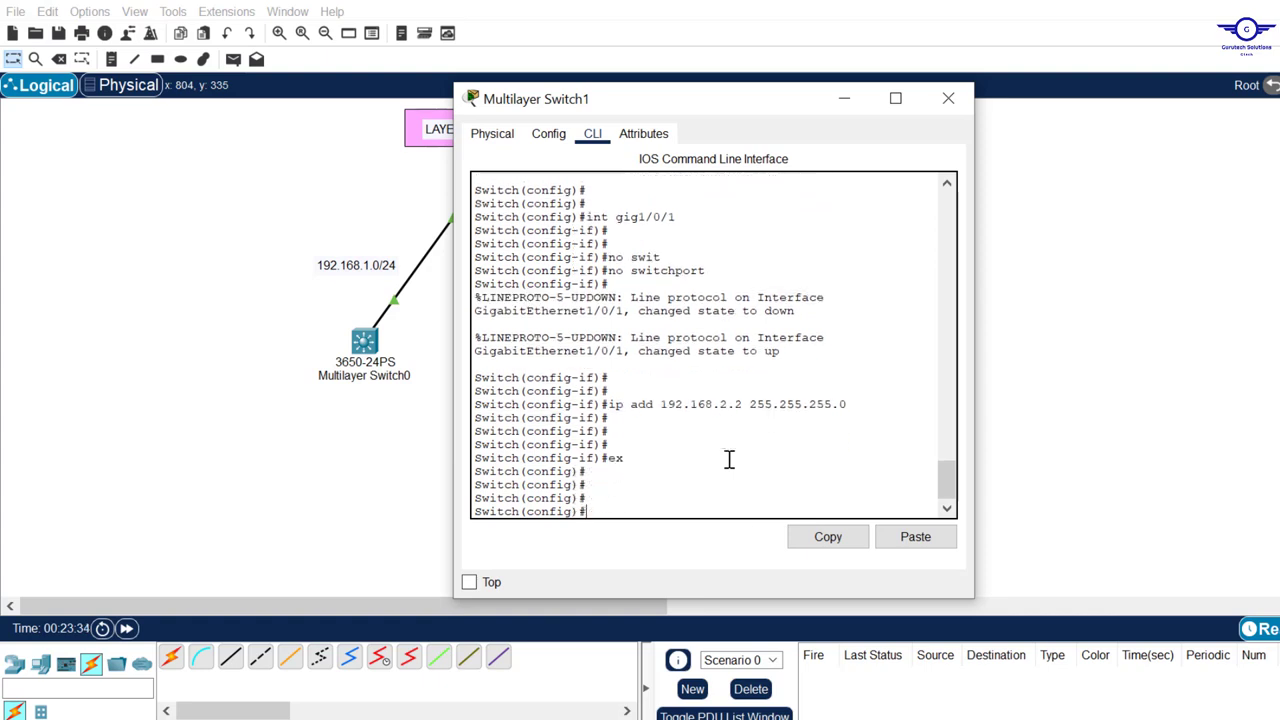
type("do wr")
key("Return")
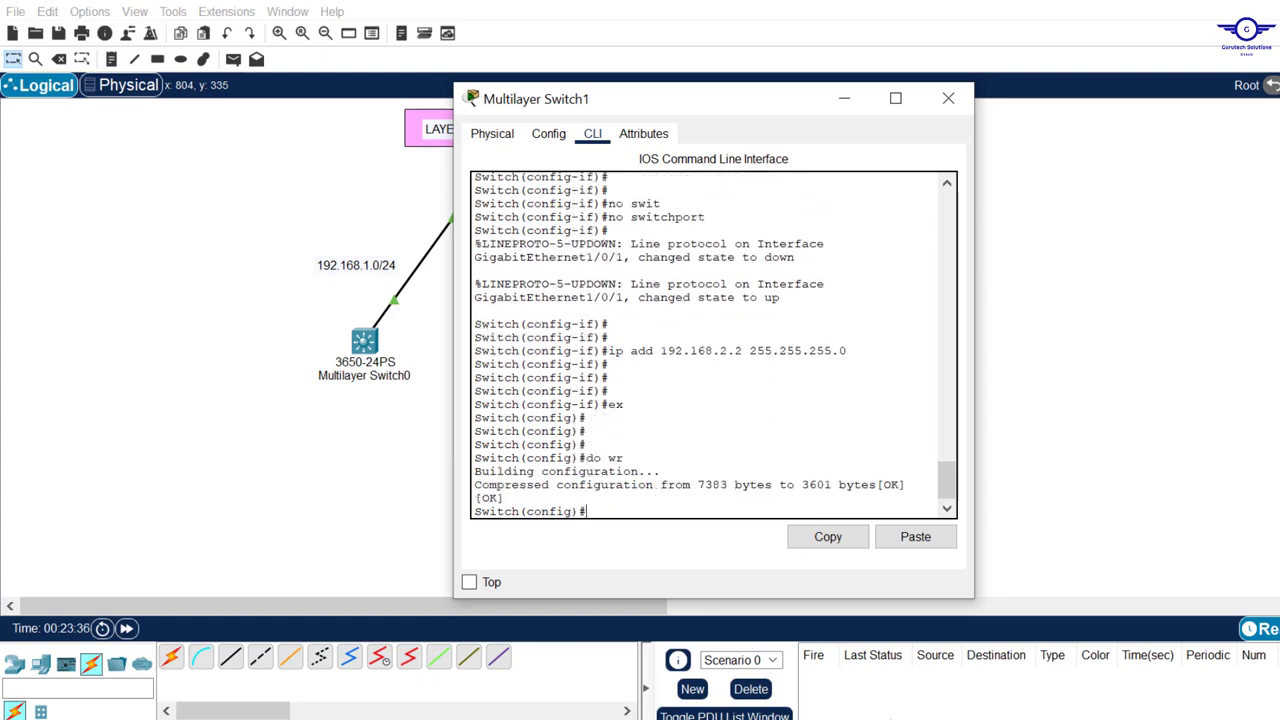
- Switch to the Notepad config guide and review step 5 on assigning IP addresses, then return to the Packet Tracer topology
key("alt+Tab")
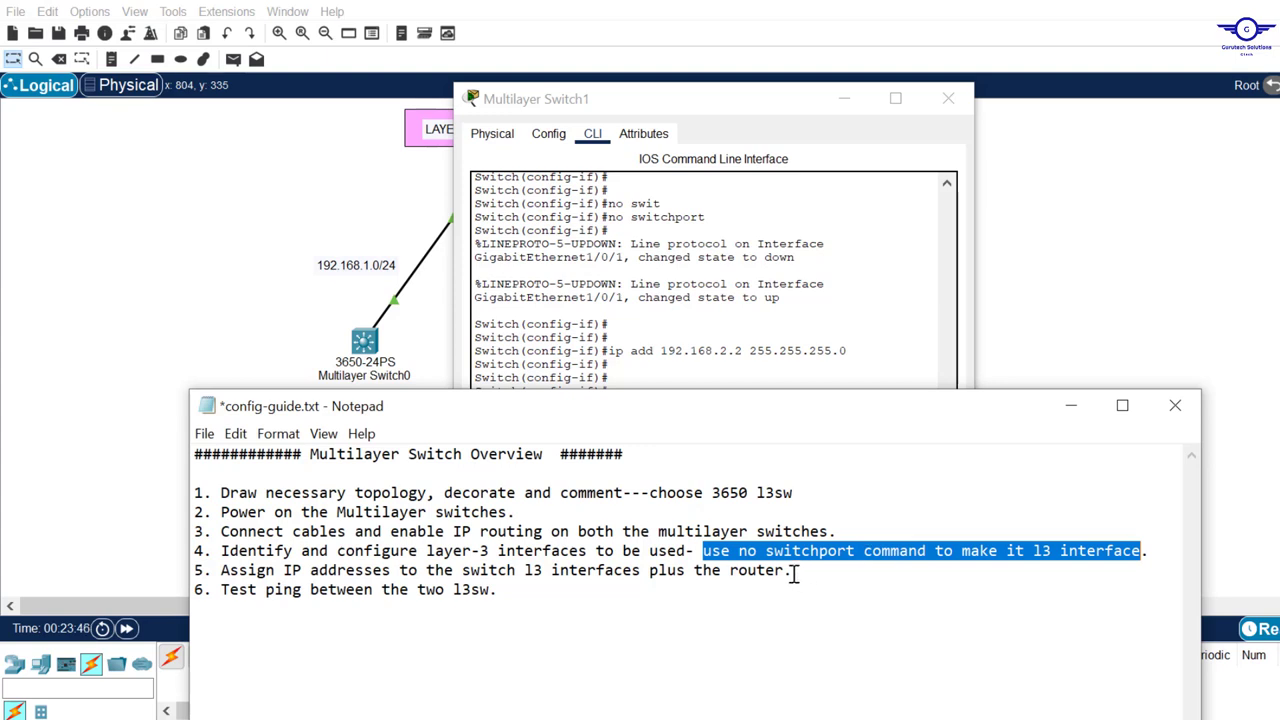
left_click_drag(795, 574, 213, 570)
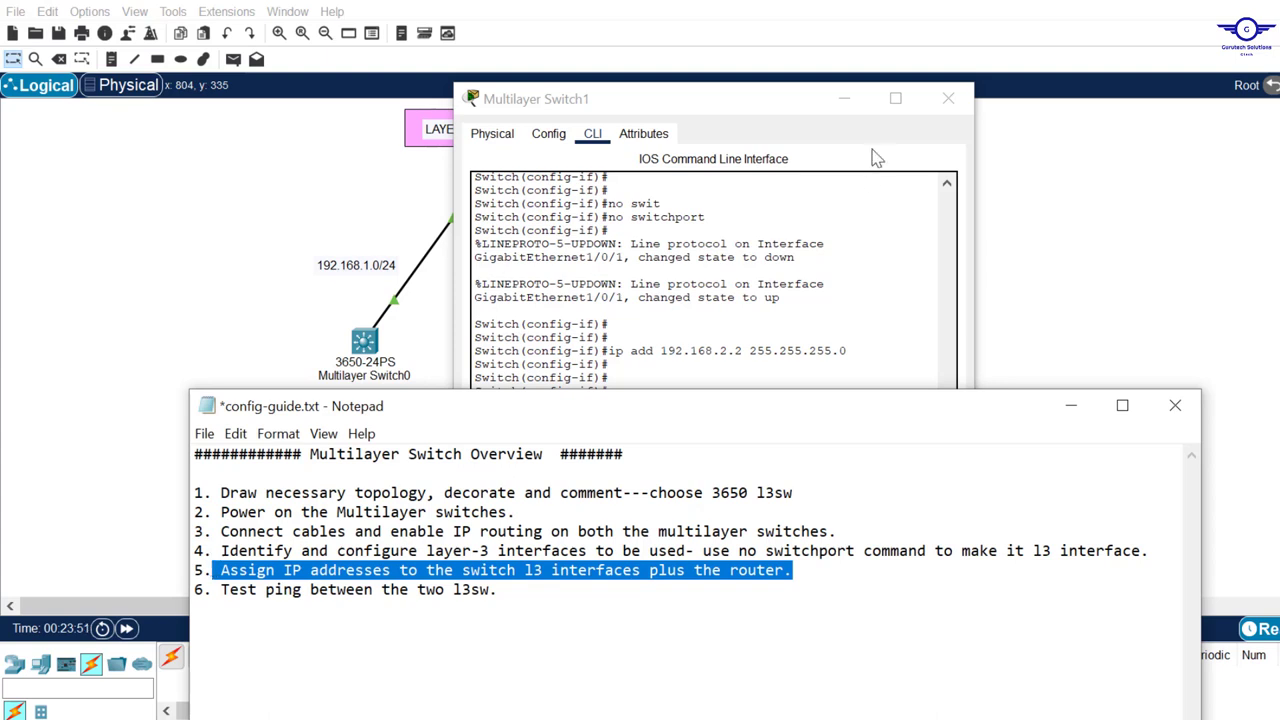
left_click(1040, 201)
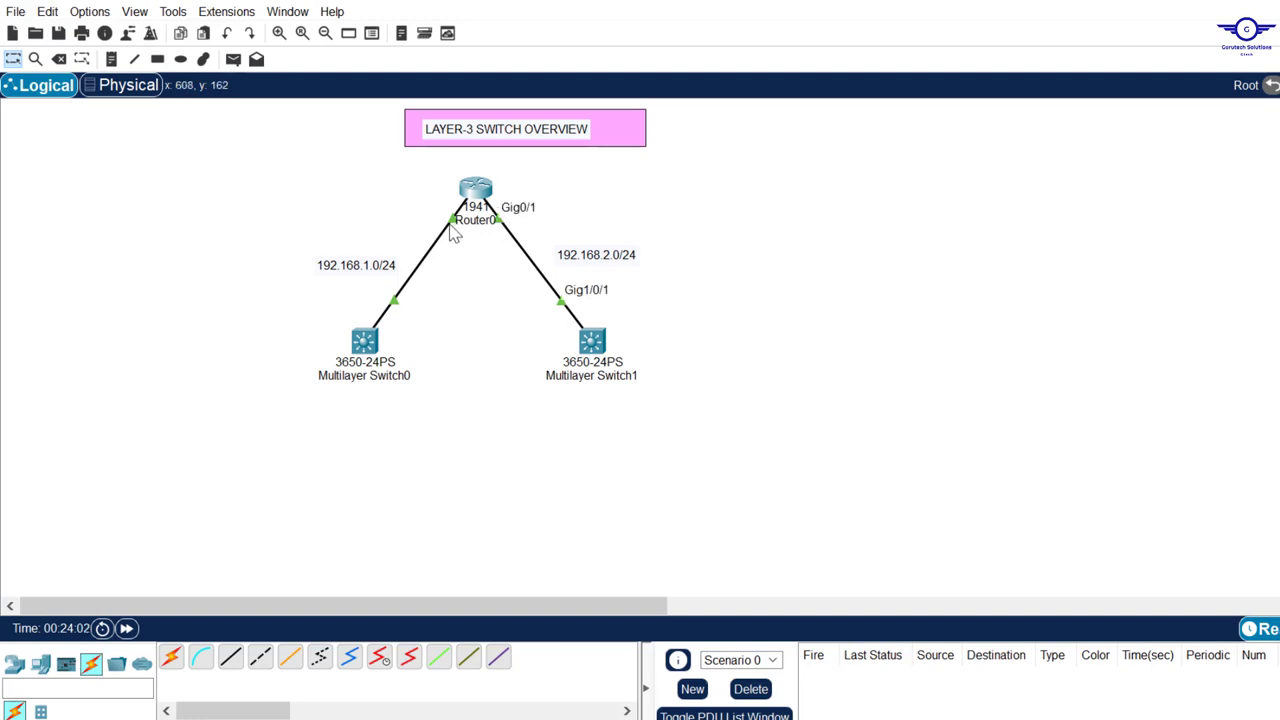
- Configure Router0's GigabitEthernet0/0 with IPv4 address 192.168.1.1 and subnet mask 255.255.255.0
left_click(475, 190)
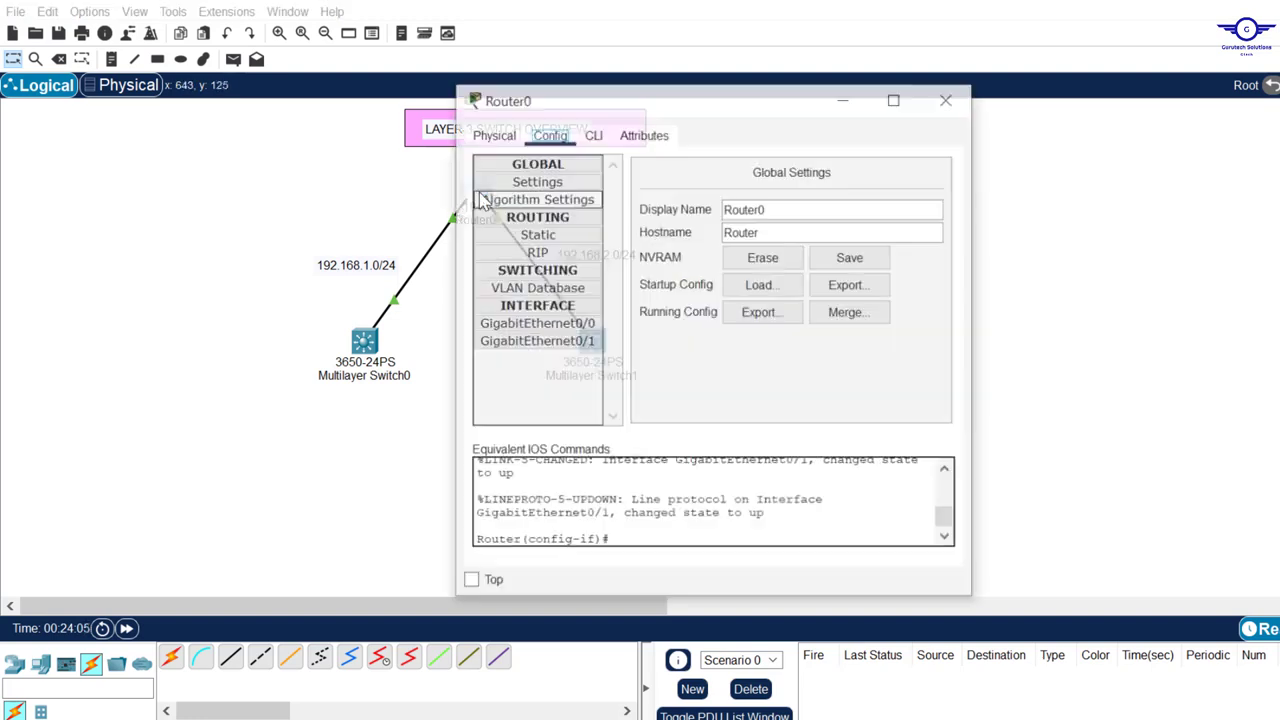
left_click(583, 325)
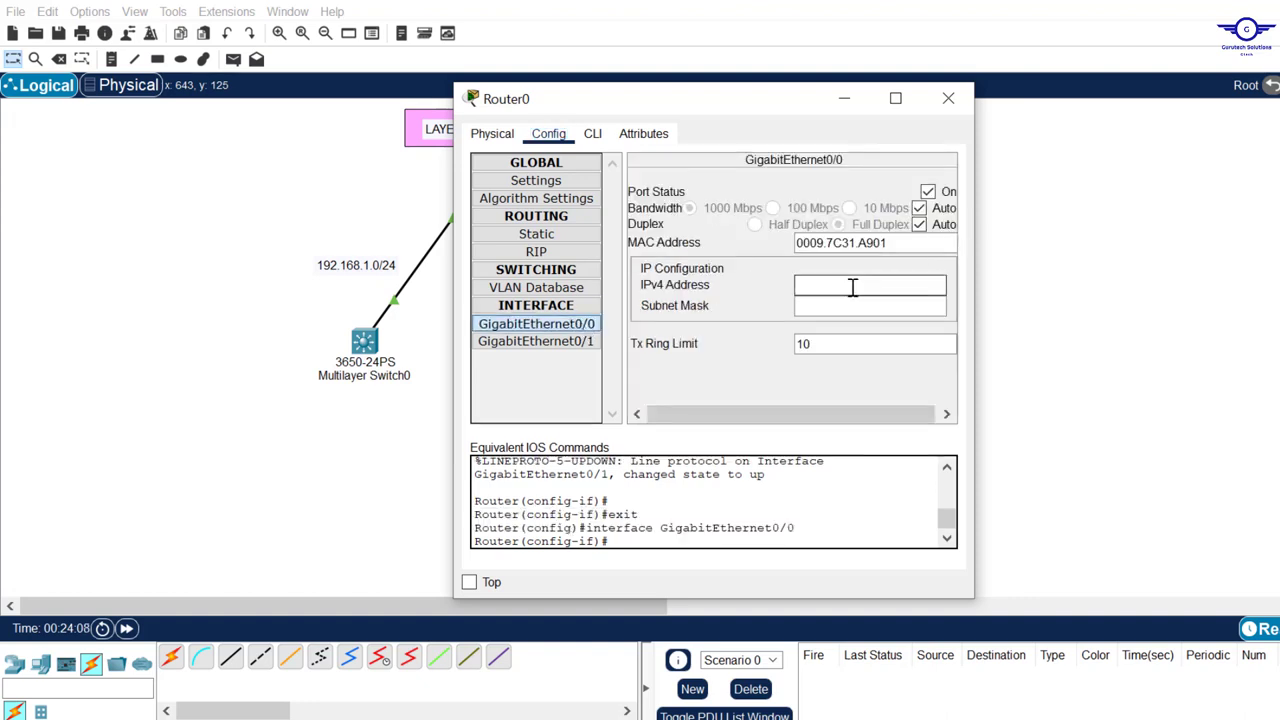
type("192.168.1.1")
left_click(834, 306)
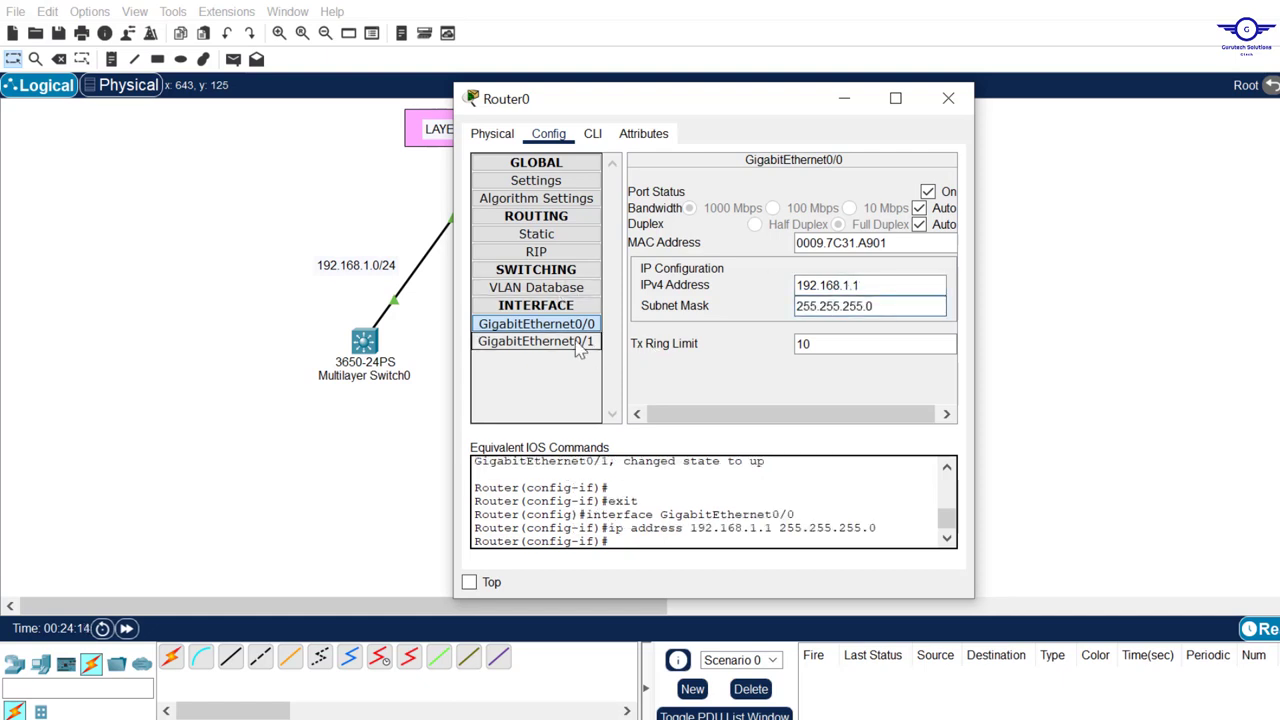
- Configure Router0's GigabitEthernet0/1 with IPv4 address 192.168.2.1 and its default subnet mask, closing the router's window
left_click(536, 341)
type("192")
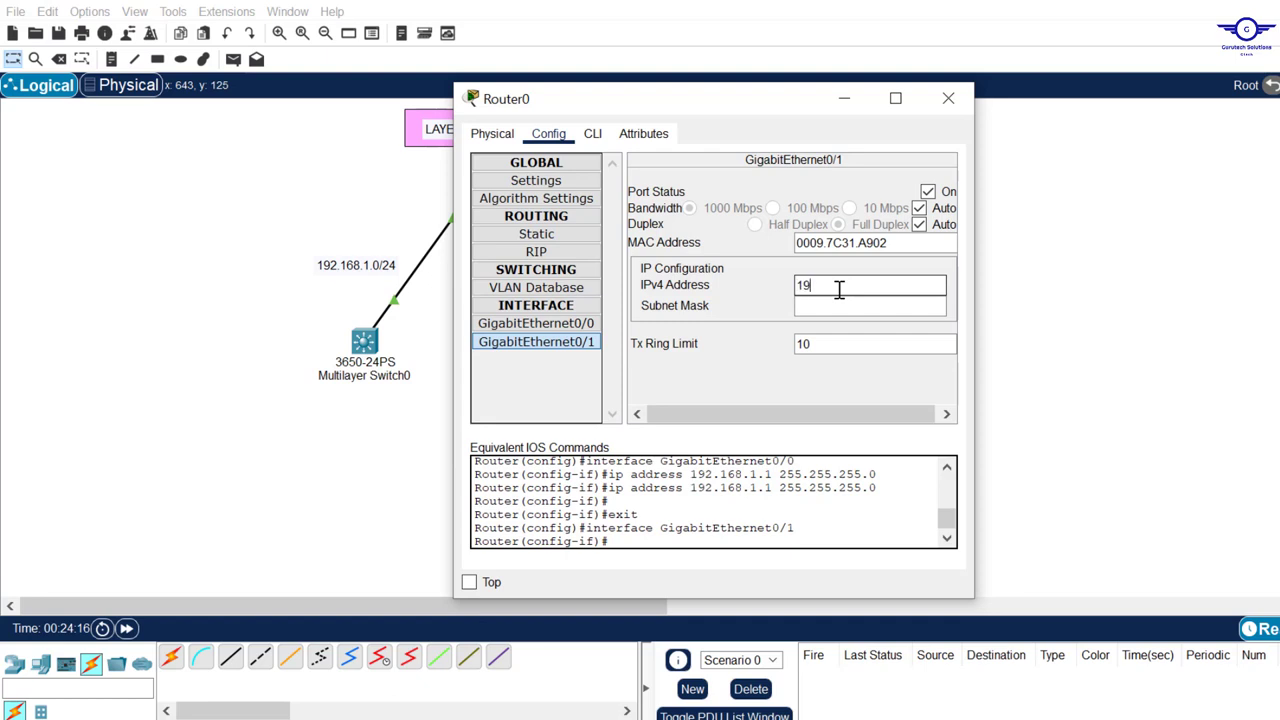
type(".168.2.1")
left_click(836, 306)
left_click(948, 99)
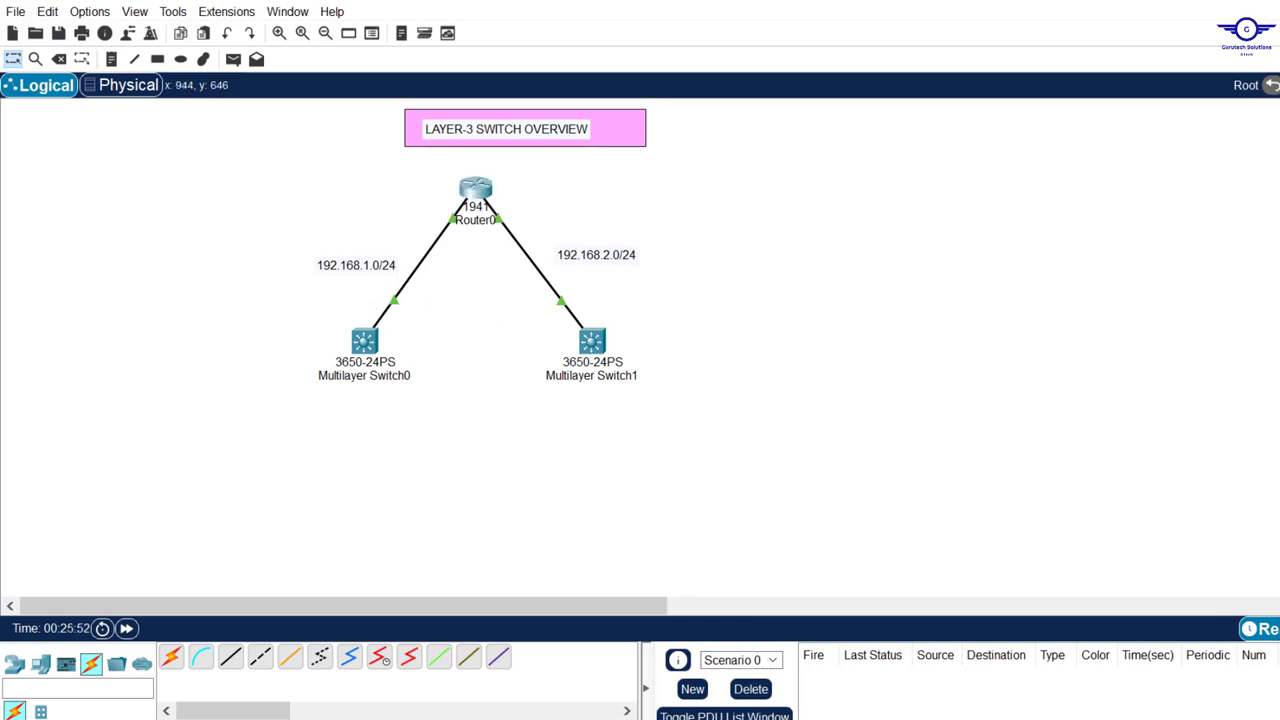
- Switch to the Notepad config guide and review step 6 on testing ping, then return to the Packet Tracer topology
left_click(860, 718)
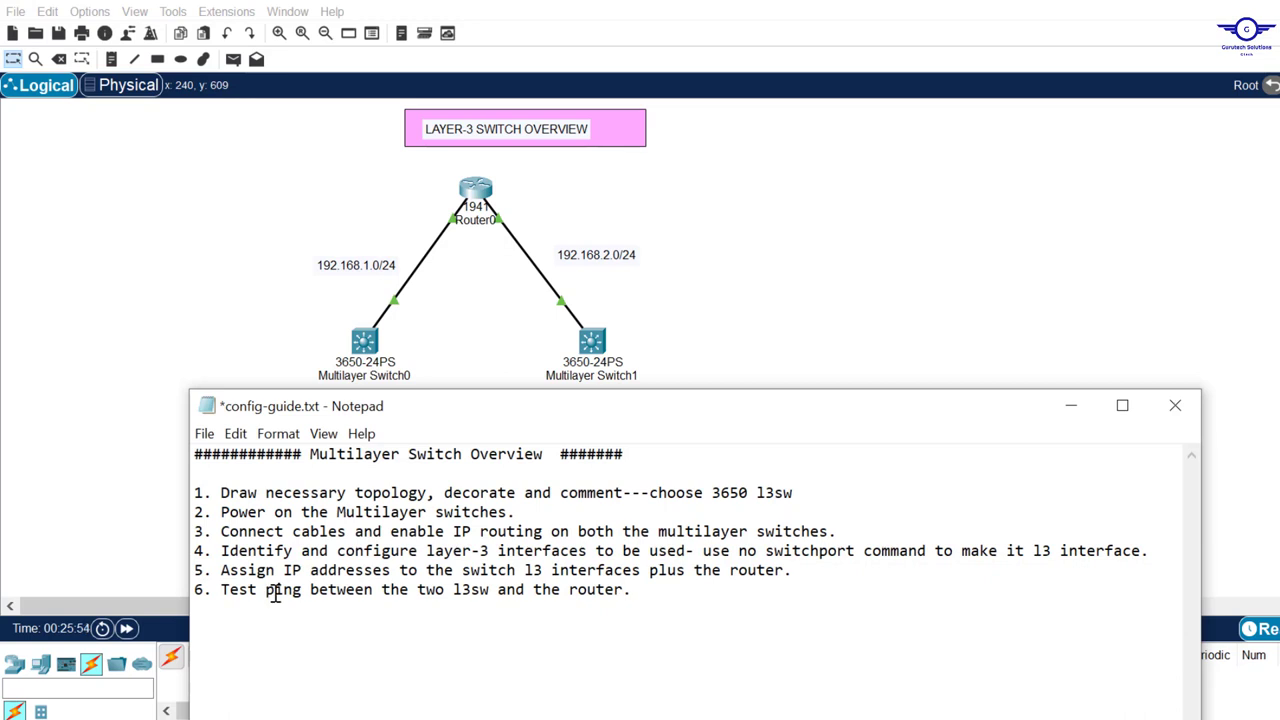
left_click(622, 589)
left_click(468, 334)
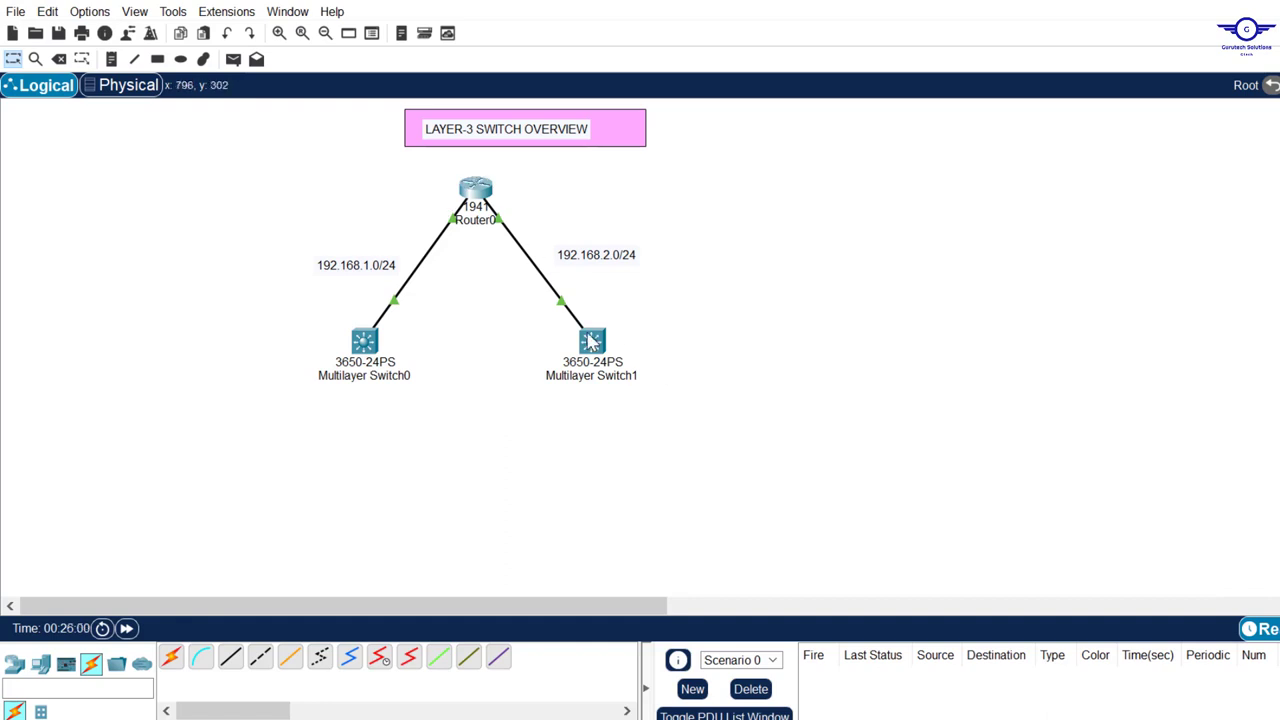
- Open Multilayer Switch0's command line and leave configuration mode for privileged EXEC mode with the end command
left_click(362, 343)
type("p")
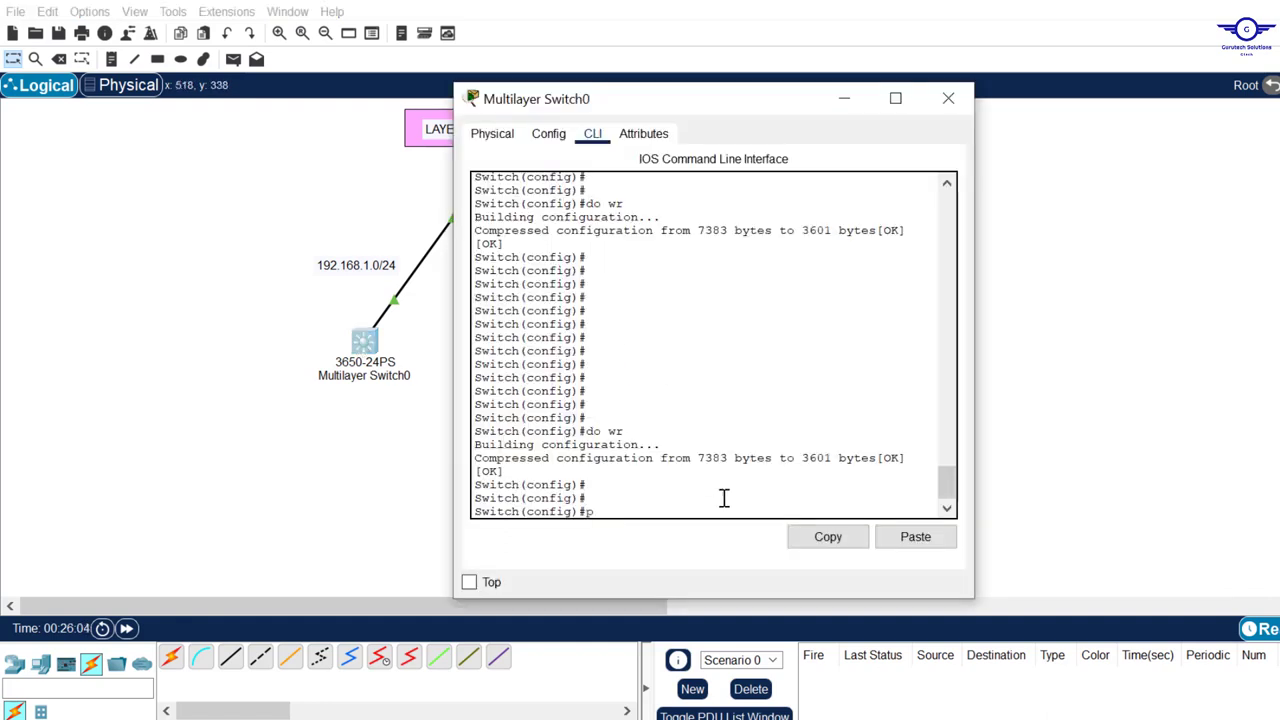
key("BackSpace")
type("end")
key("Return")
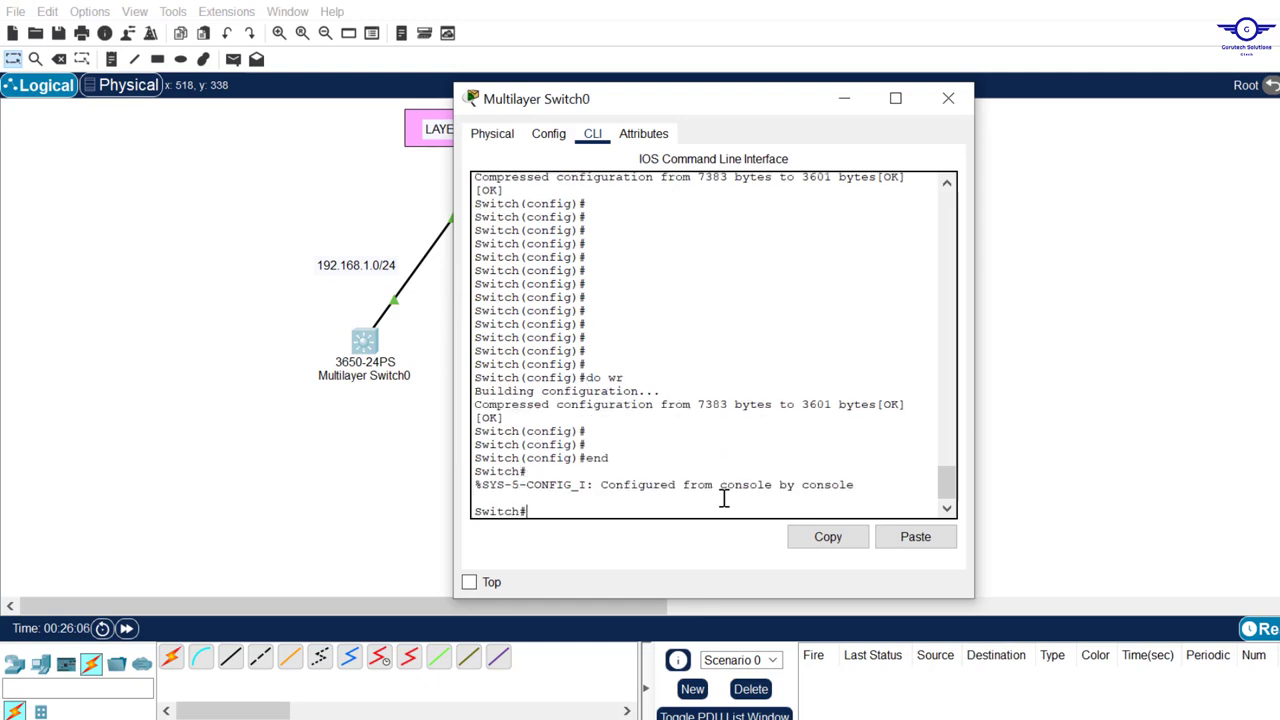
key("Return")
key("Return")
- Ping Router0's address 192.168.1.1 from Multilayer Switch0, examine the echo replies and close the device window
type("ping 192")
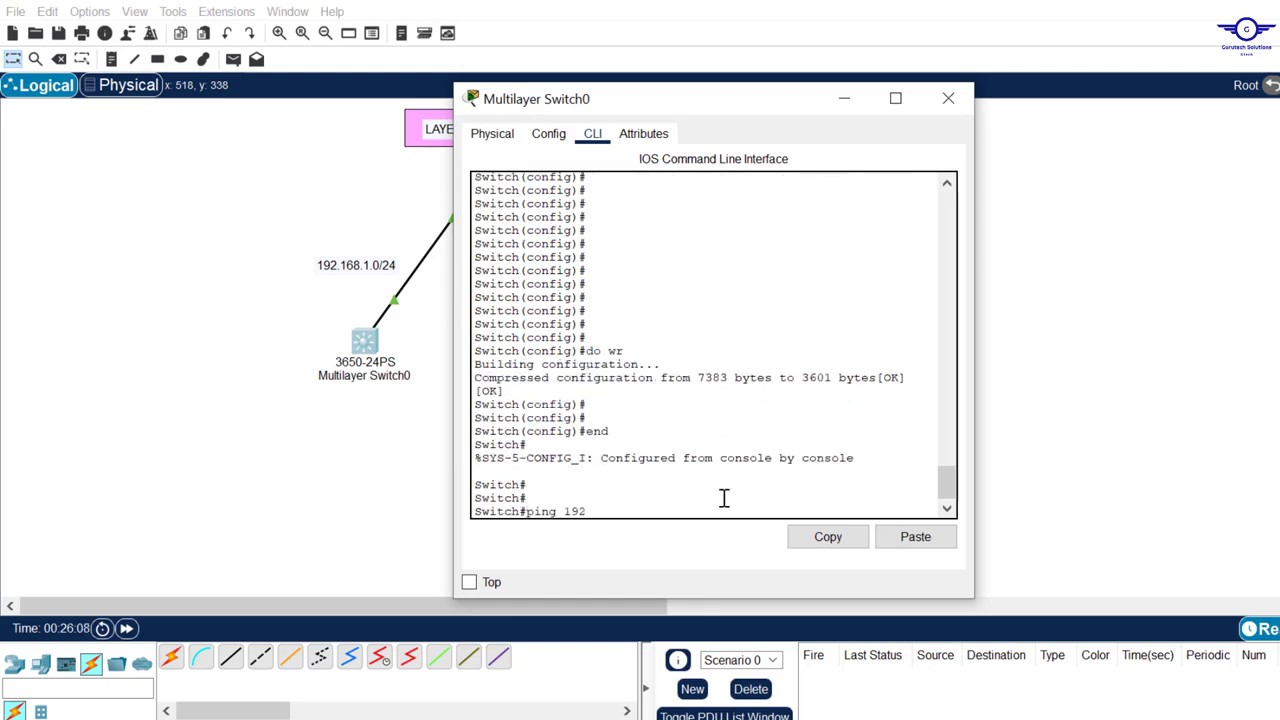
type(".168.1.1")
key("Return")
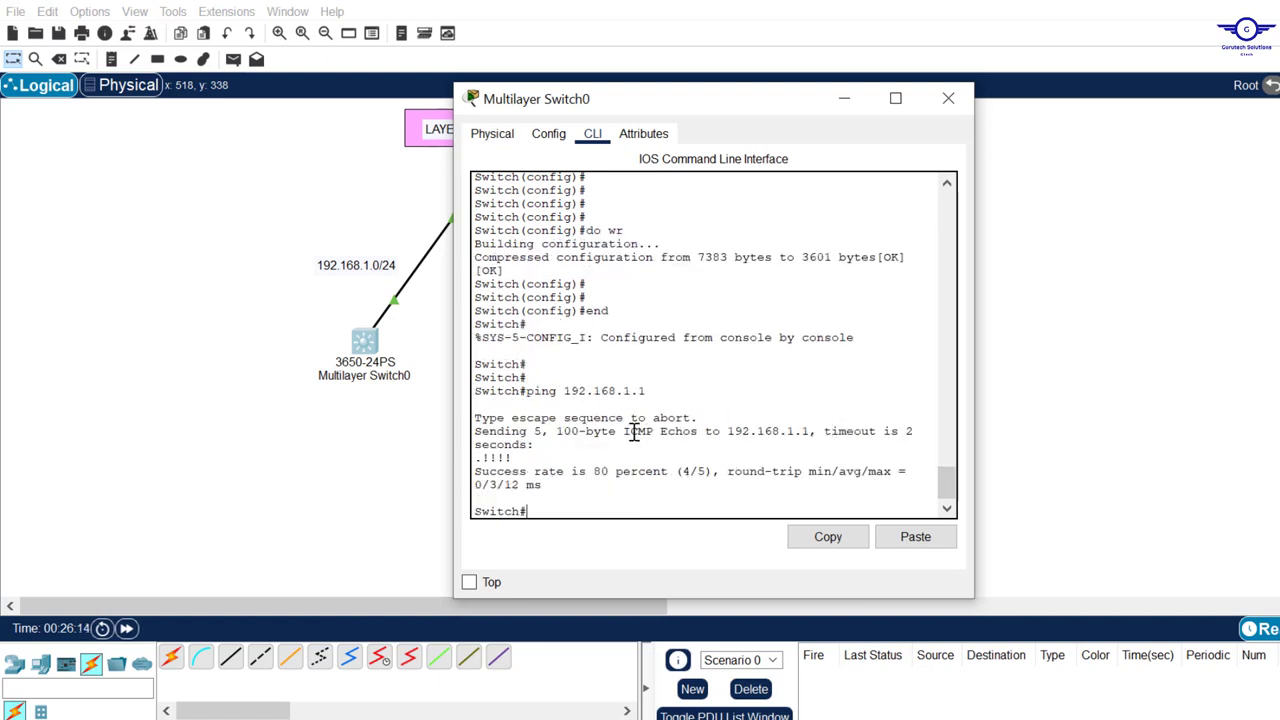
left_click_drag(516, 460, 464, 460)
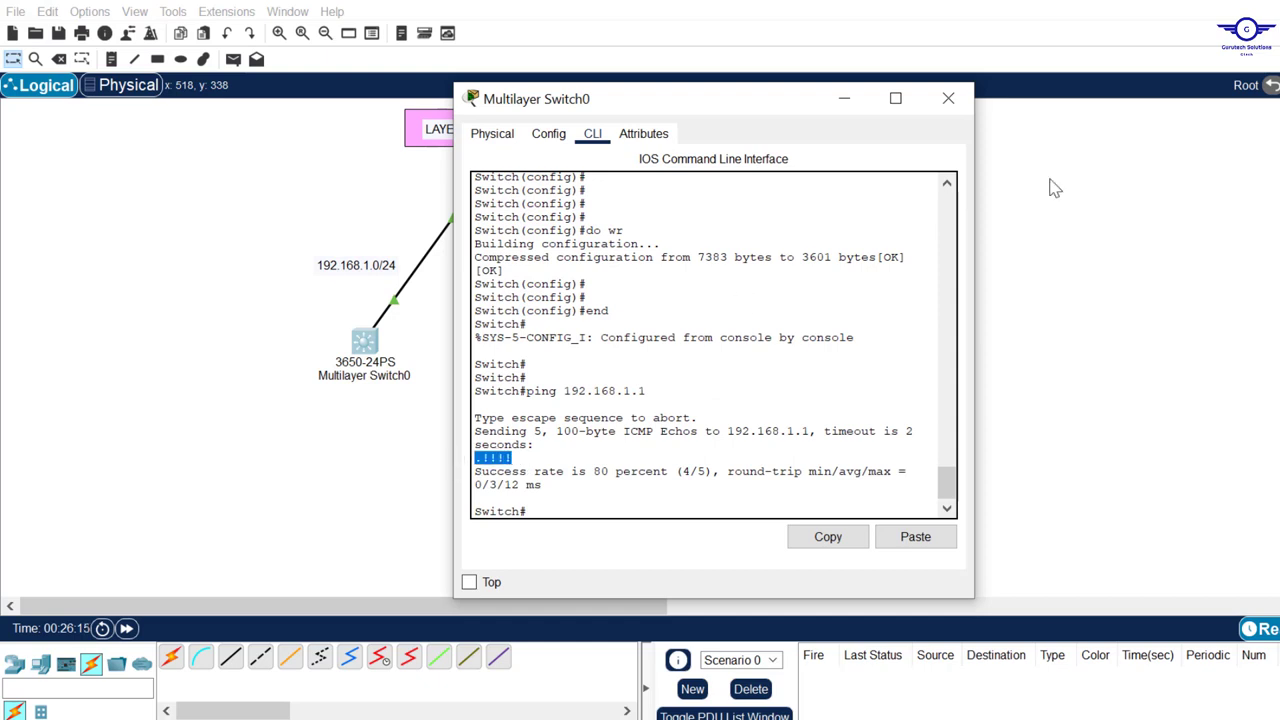
left_click(956, 100)
- Open Multilayer Switch1's command line and return to privileged EXEC mode with the end command
left_click(590, 343)
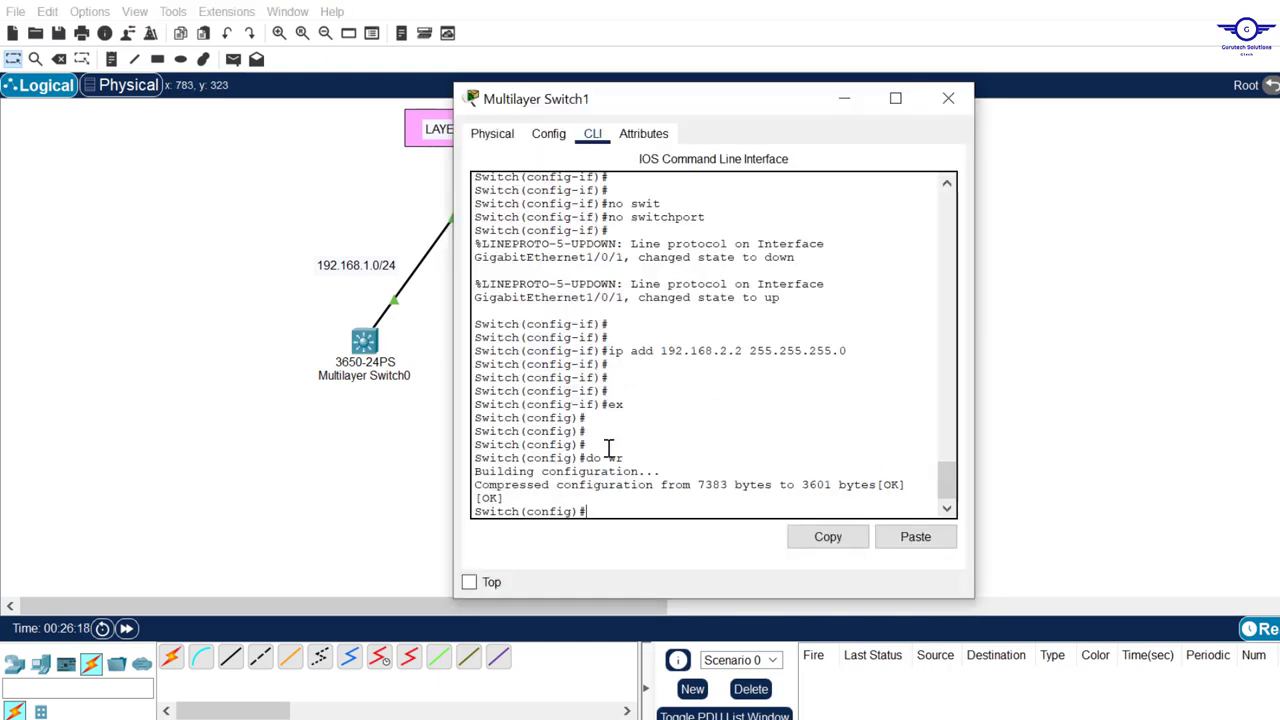
key("Return")
key("Return")
key("Return")
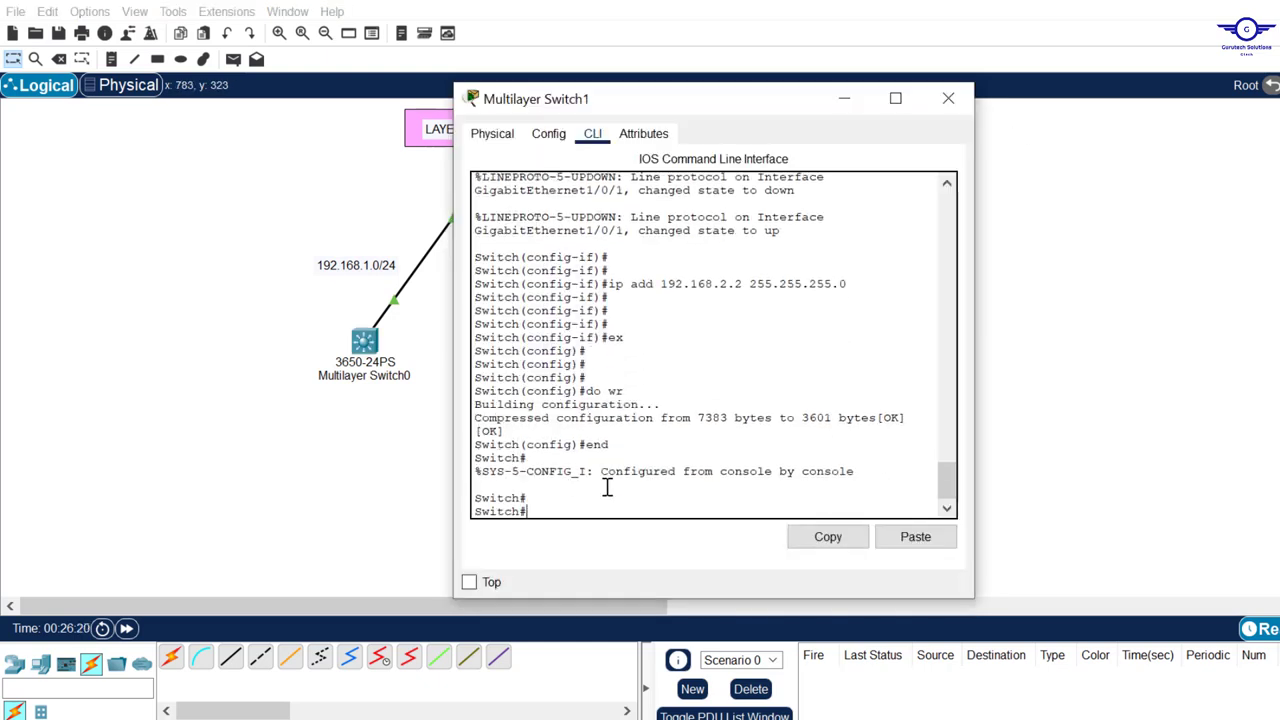
- Ping Router0's address 192.168.2.1 from Multilayer Switch1 and close the device window
type("ping 192.168.")
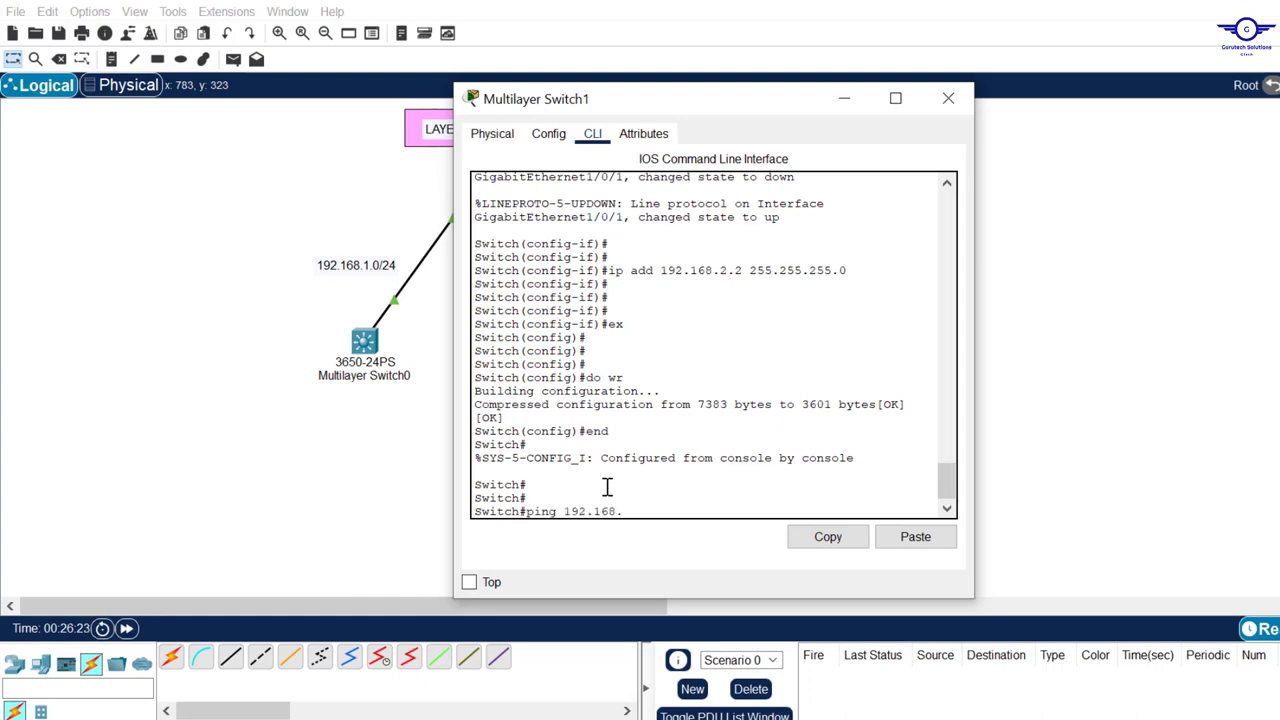
type("2.1")
key("Return")
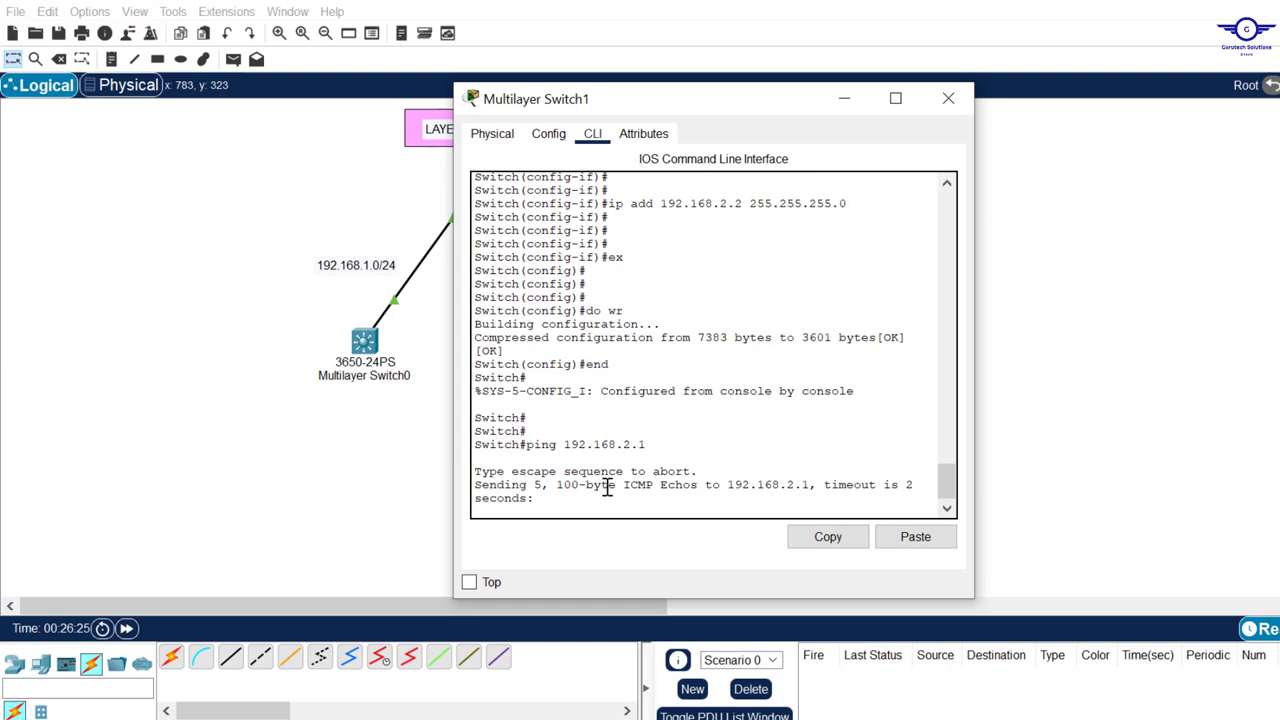
left_click(949, 99)
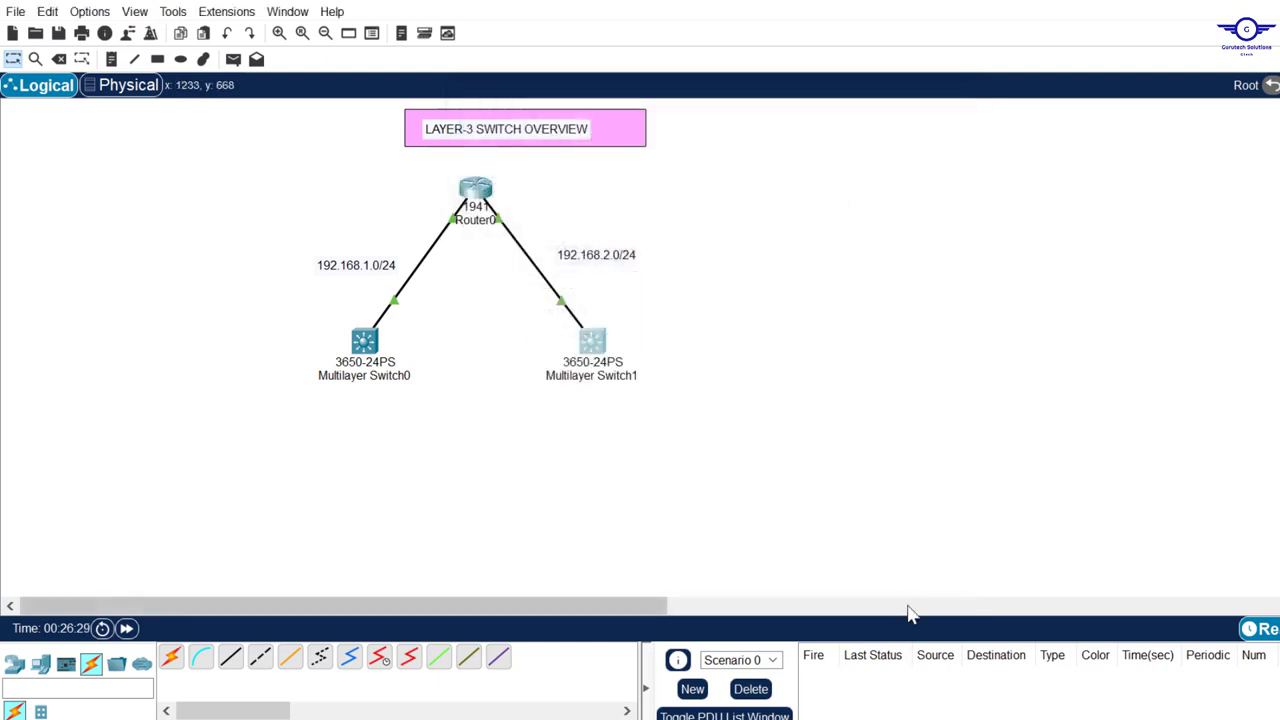
- Switch to config-guide.txt in Notepad and review the first two items, on choosing the 3650 switch and powering on the multilayer switches
key("alt+Tab")
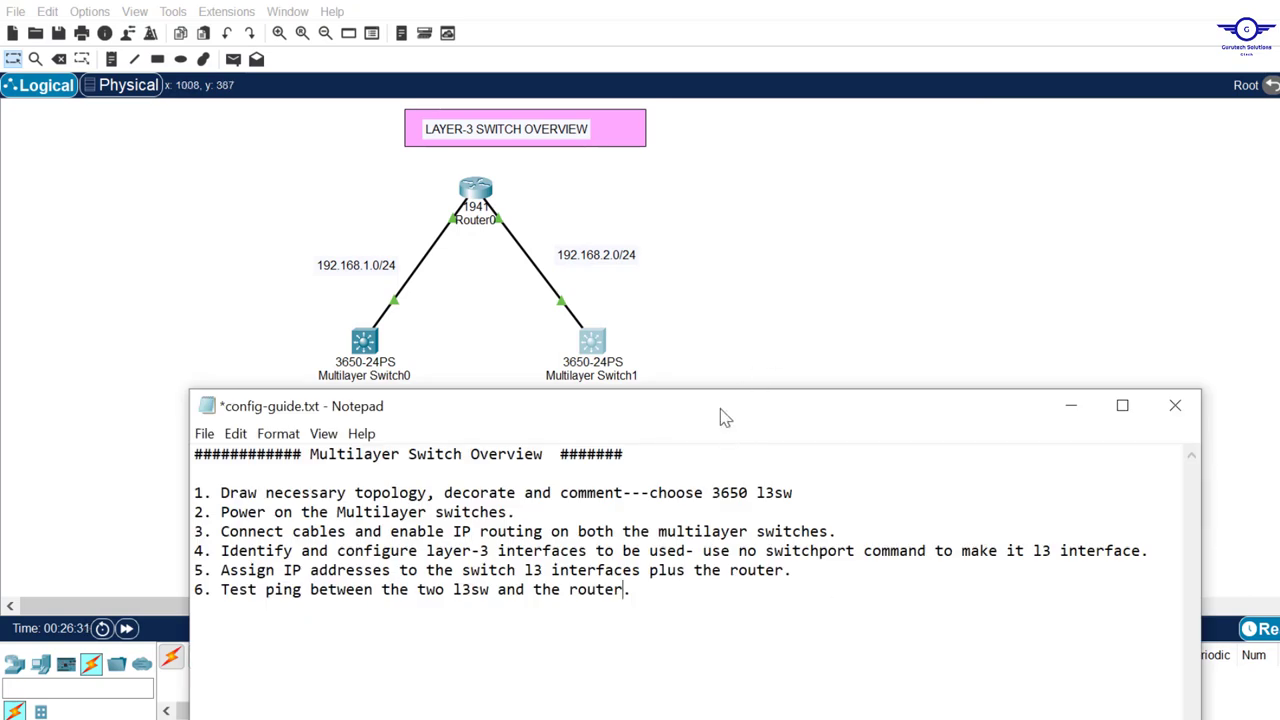
left_click_drag(723, 417, 673, 397)
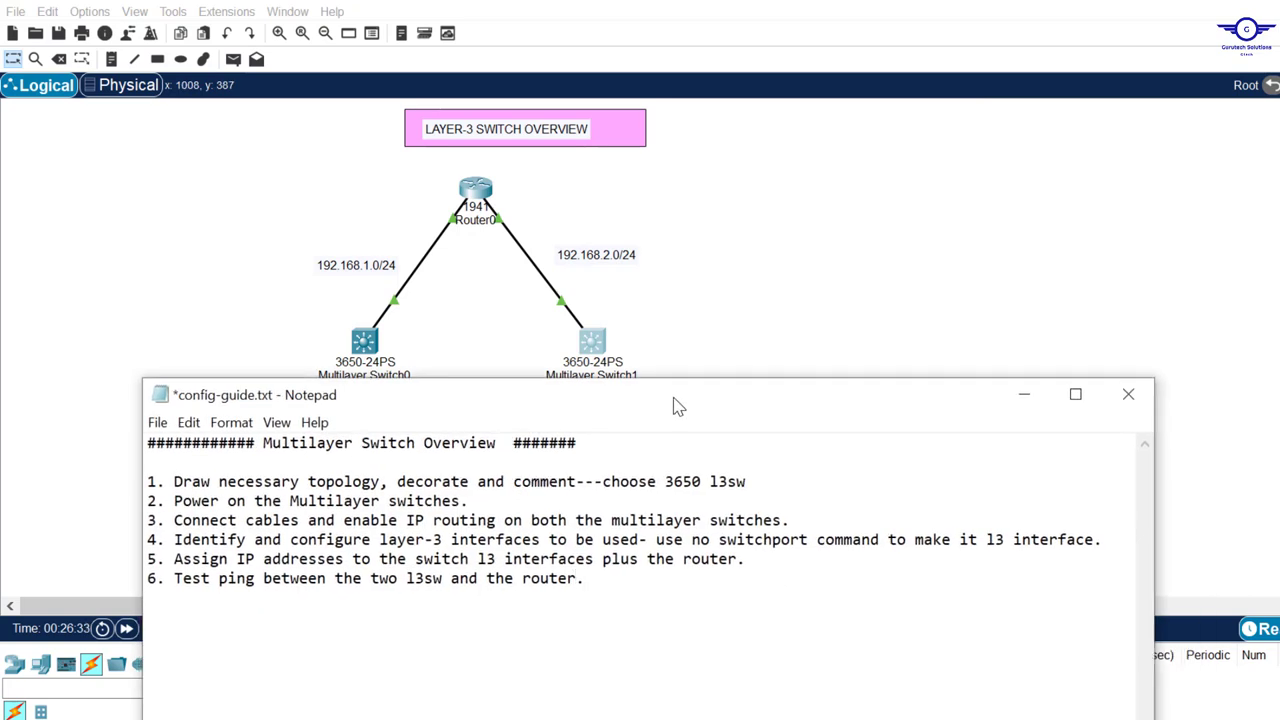
left_click(603, 482)
left_click_drag(665, 482, 757, 481)
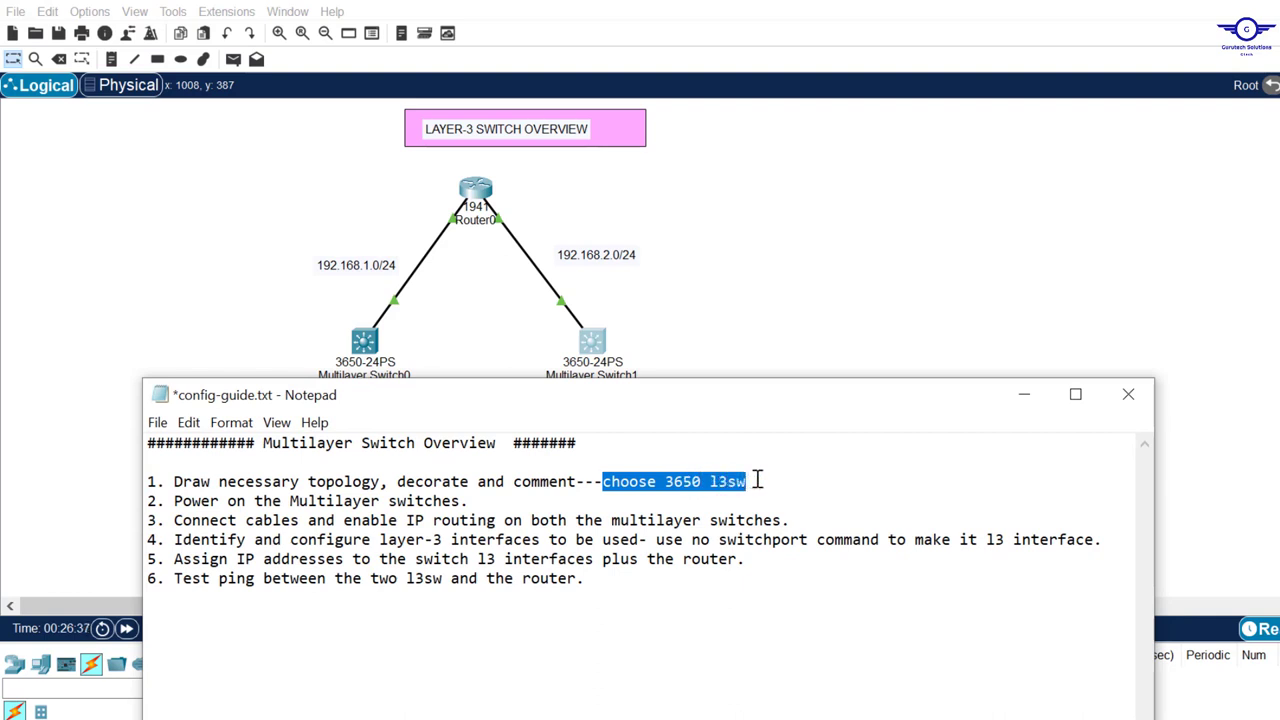
left_click_drag(665, 482, 705, 481)
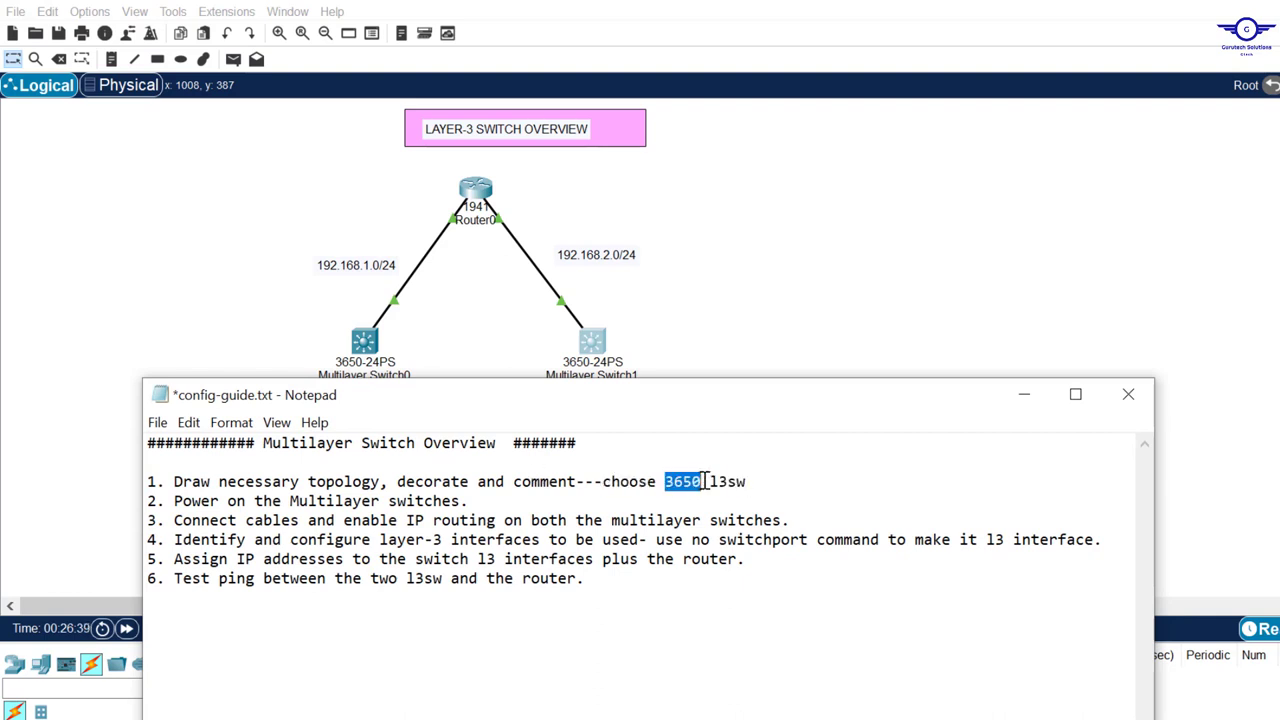
left_click(183, 502)
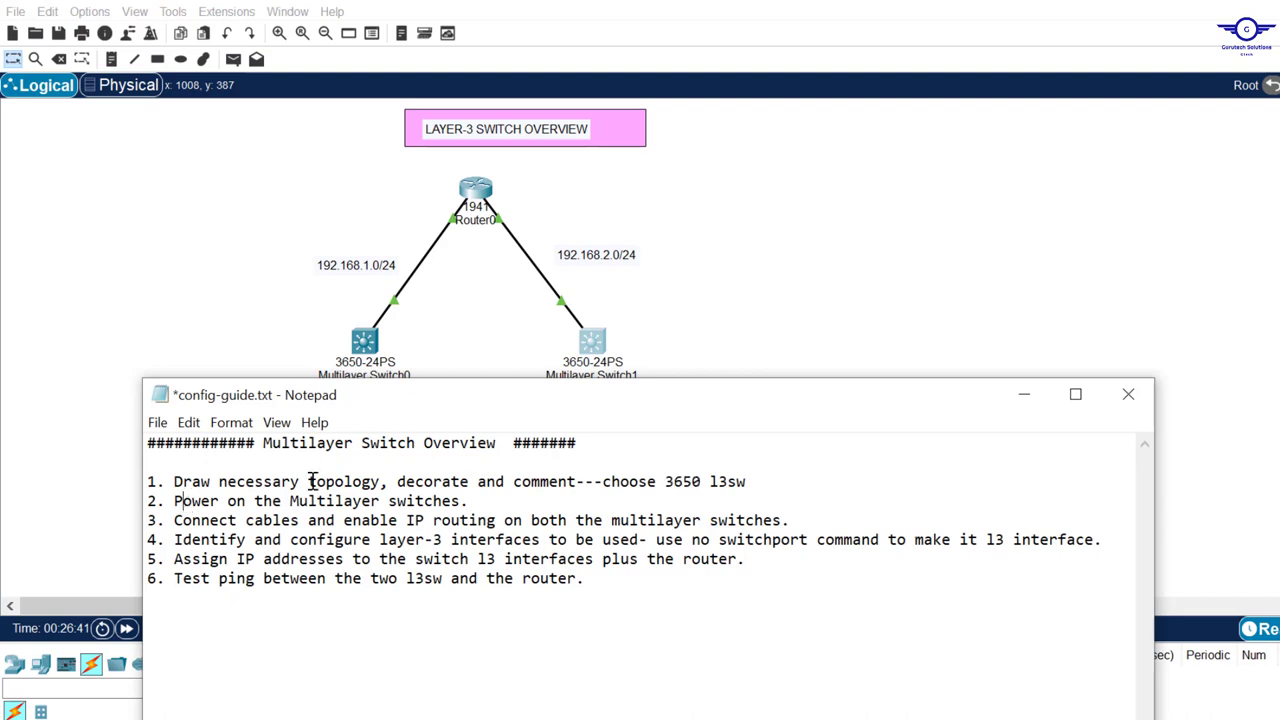
left_click_drag(183, 501, 458, 501)
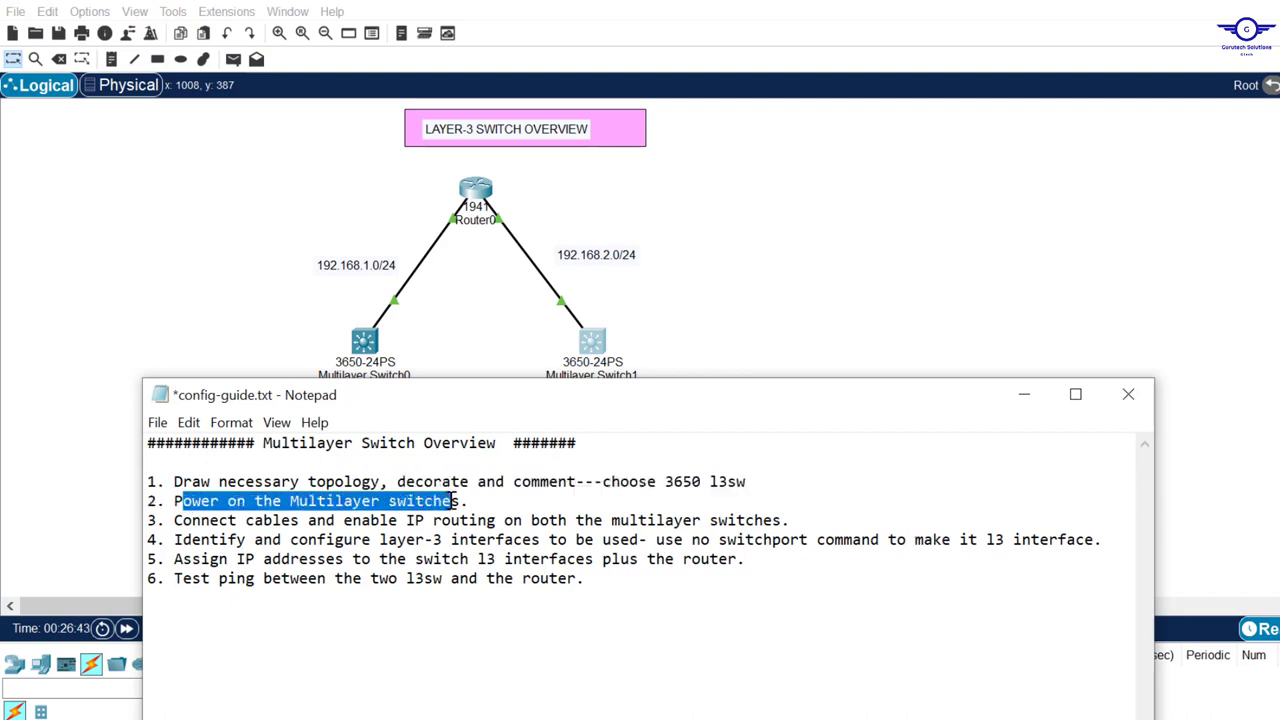
- Review the remaining guide items on enabling IP routing, making layer-3 interfaces with no switchport, assigning IP addresses and testing ping
left_click(176, 521)
left_click_drag(365, 517, 499, 521)
left_click(382, 518)
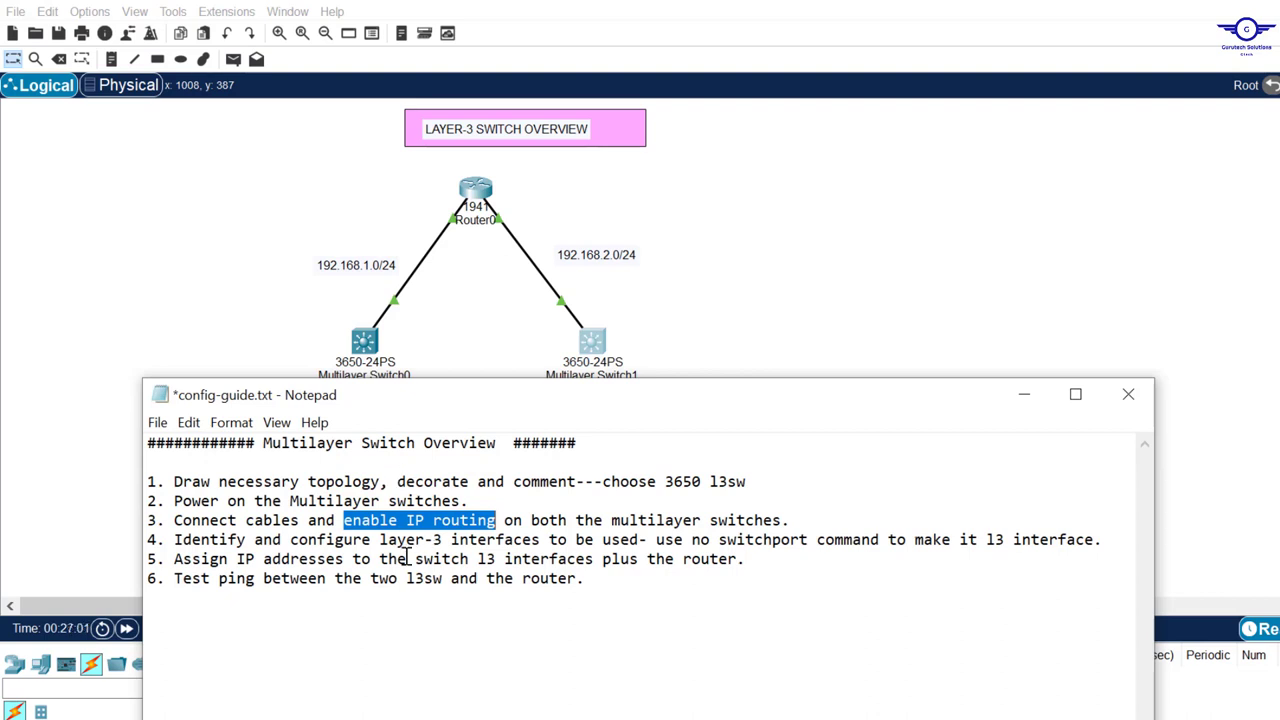
left_click_drag(380, 540, 542, 540)
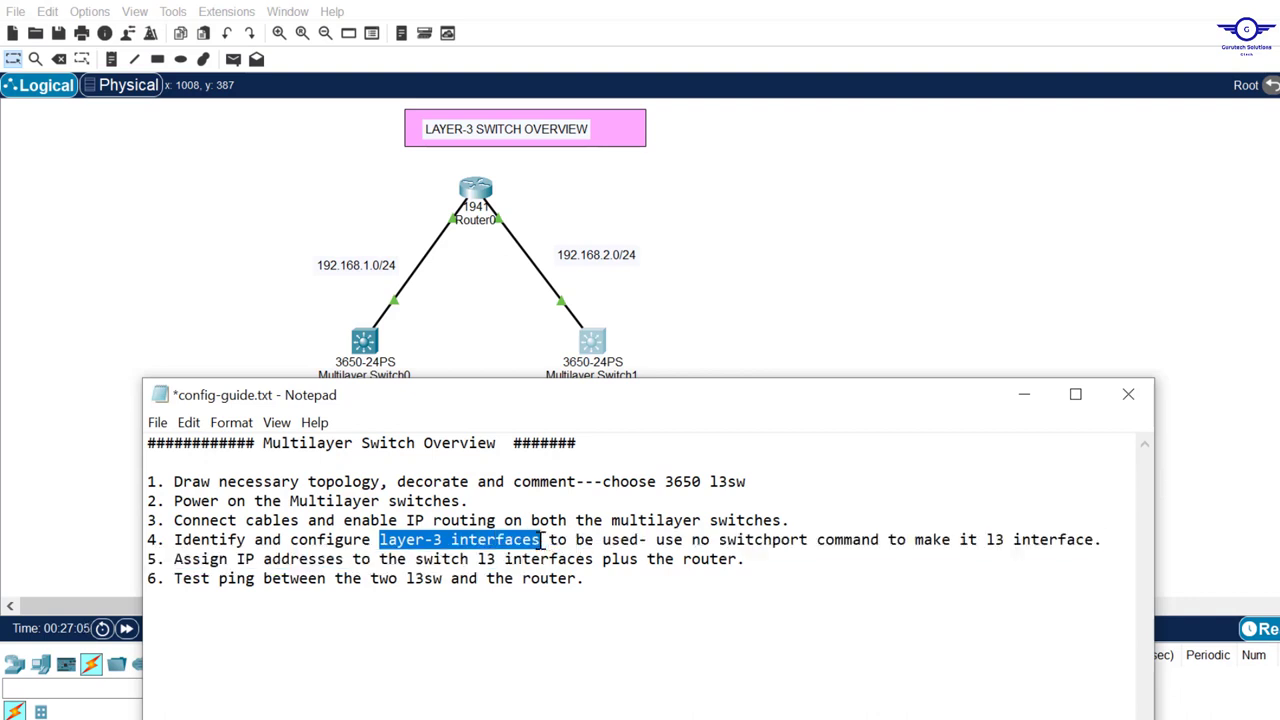
left_click_drag(690, 540, 1092, 542)
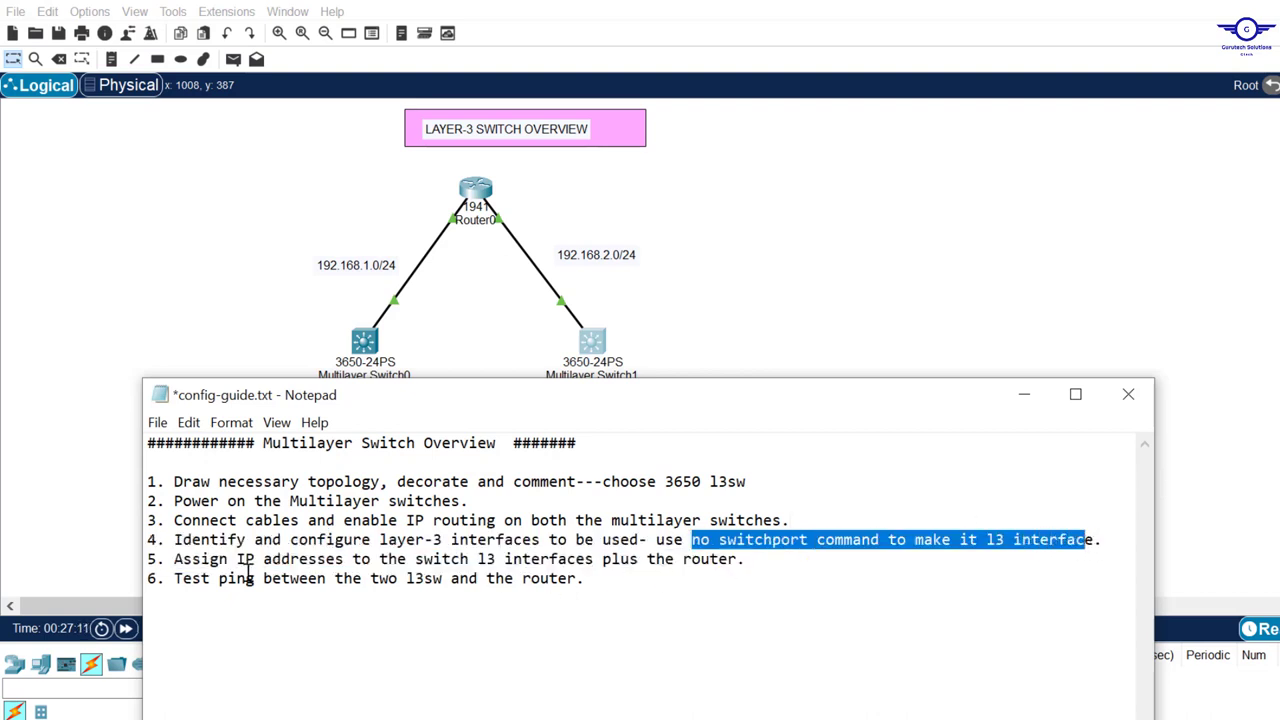
left_click_drag(178, 559, 714, 578)
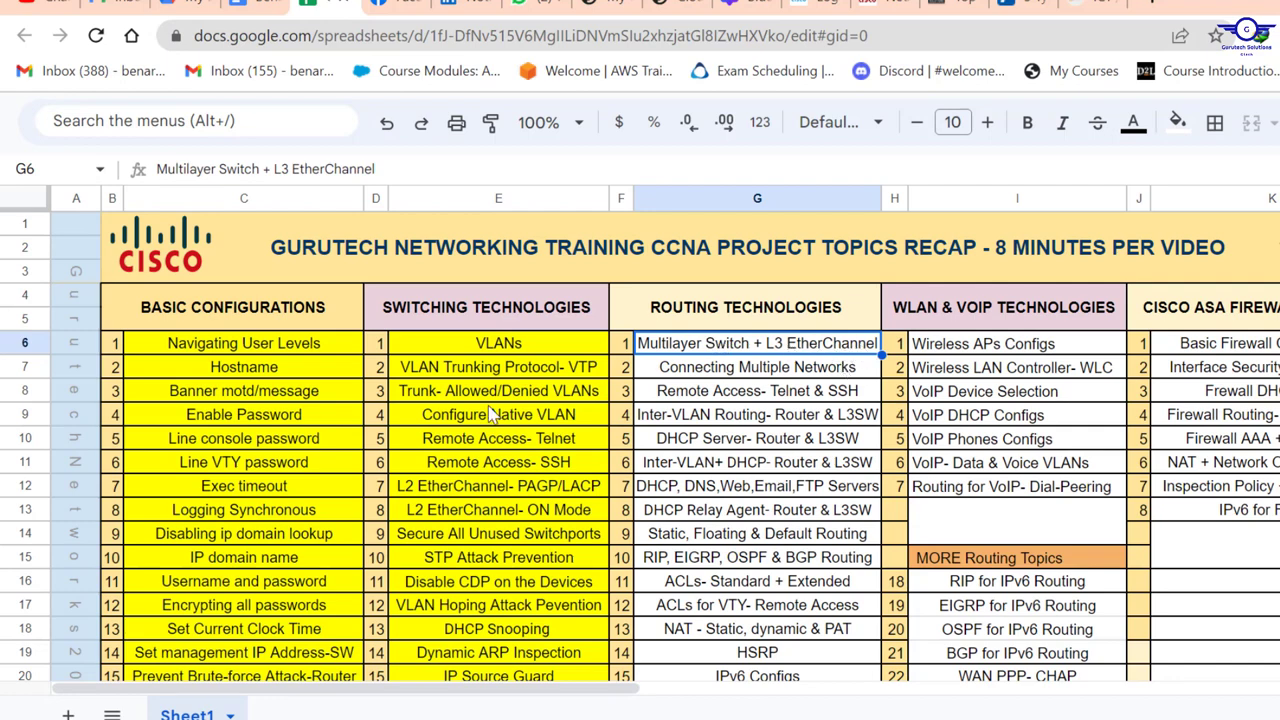
- In the CCNA topics spreadsheet, examine the L2 EtherChannel PAGP/LACP and ON Mode topics and the L3 EtherChannel topic under Routing Technologies
left_click(452, 494)
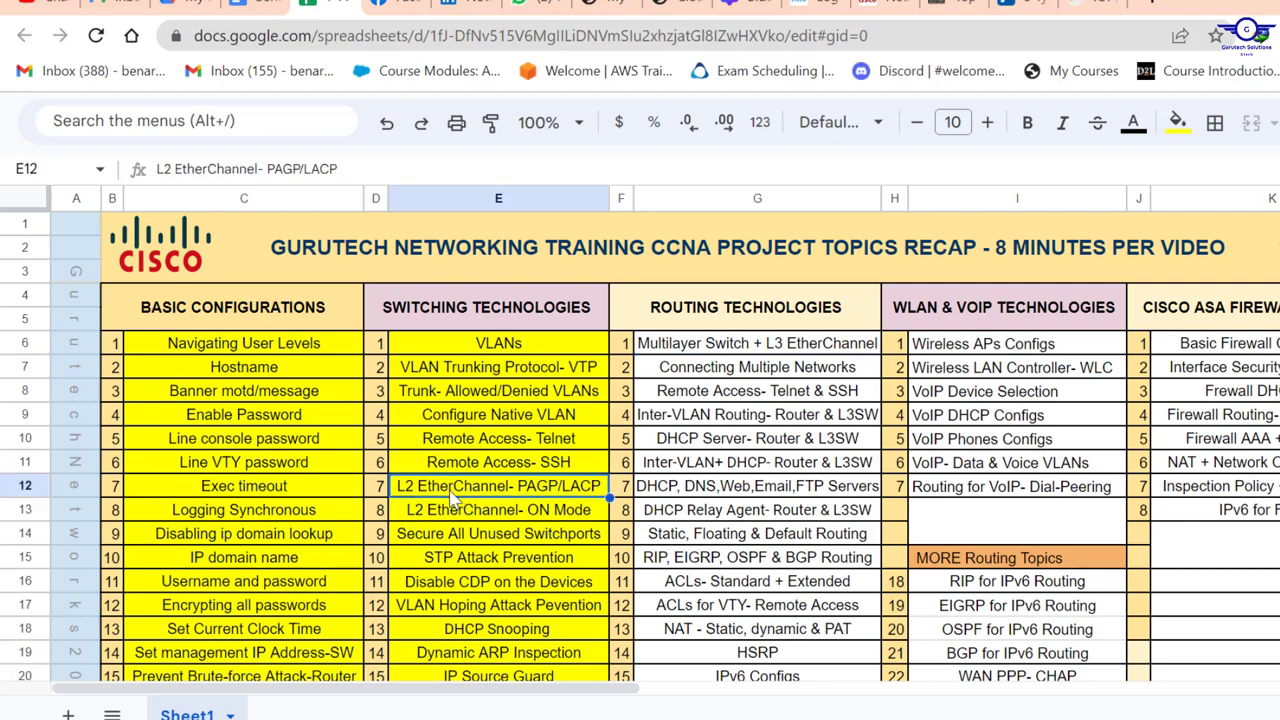
left_click(452, 511)
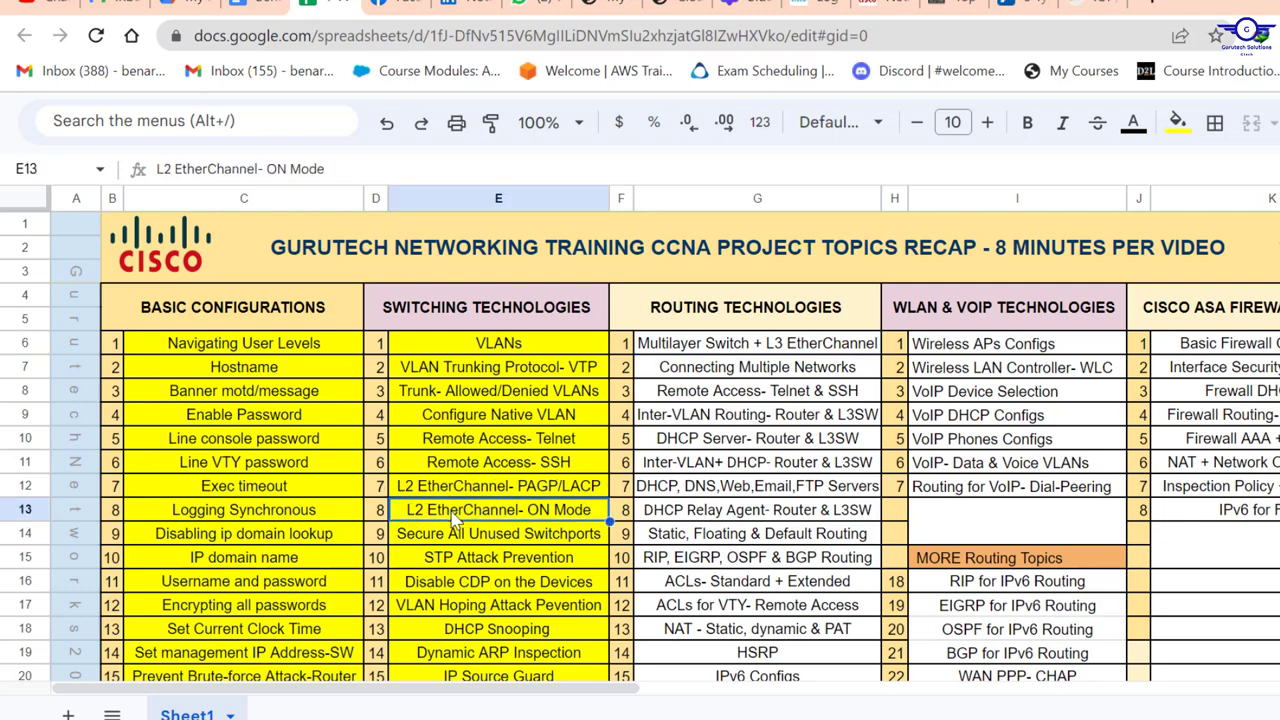
left_click(470, 492)
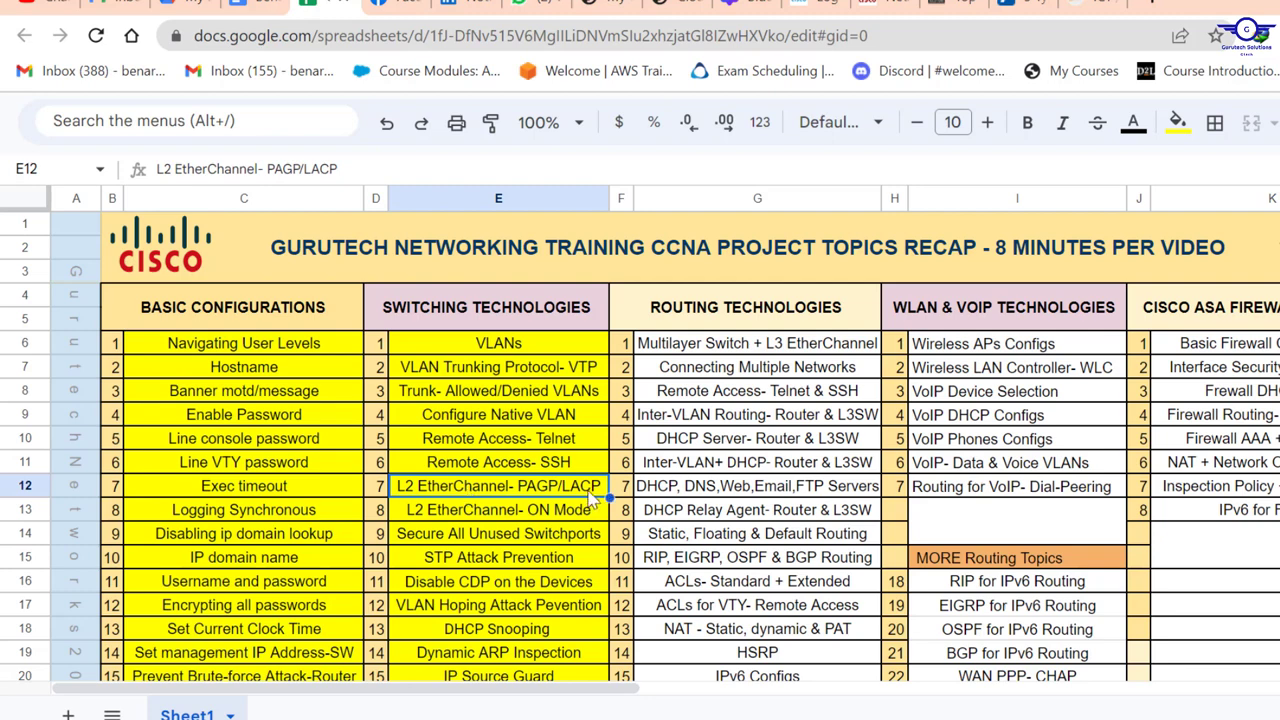
left_click(505, 515)
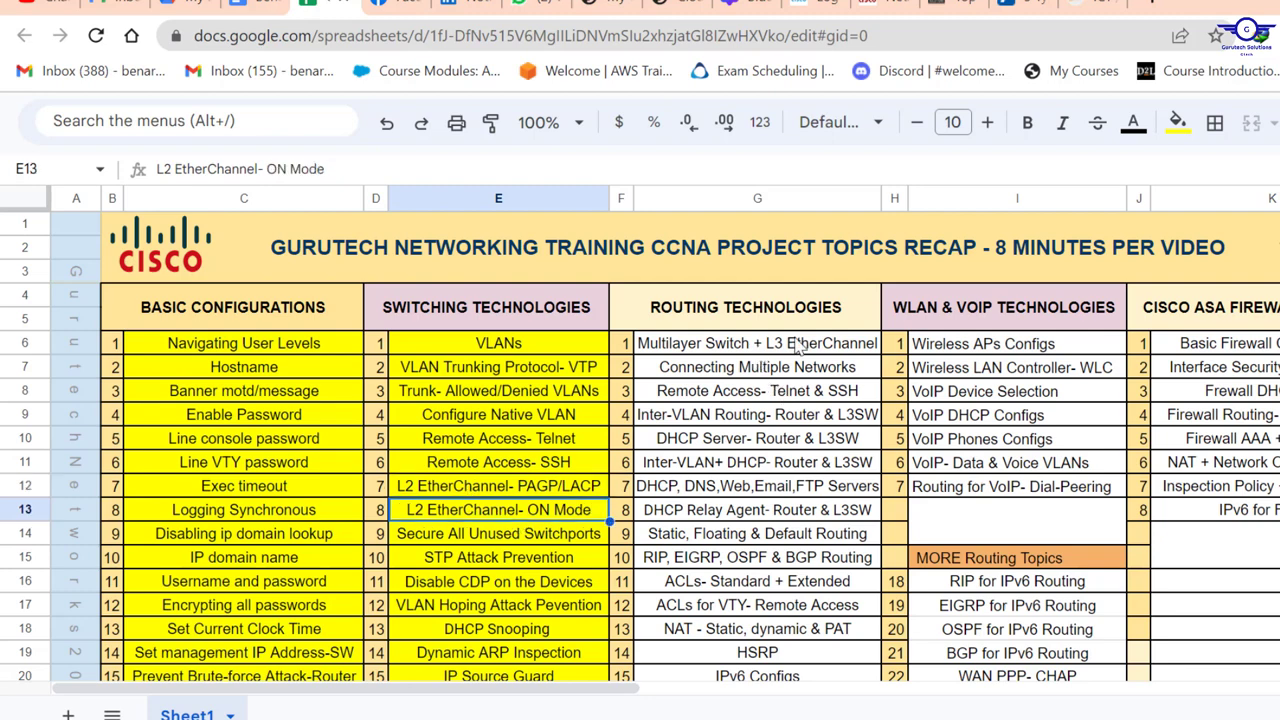
left_click(826, 345)
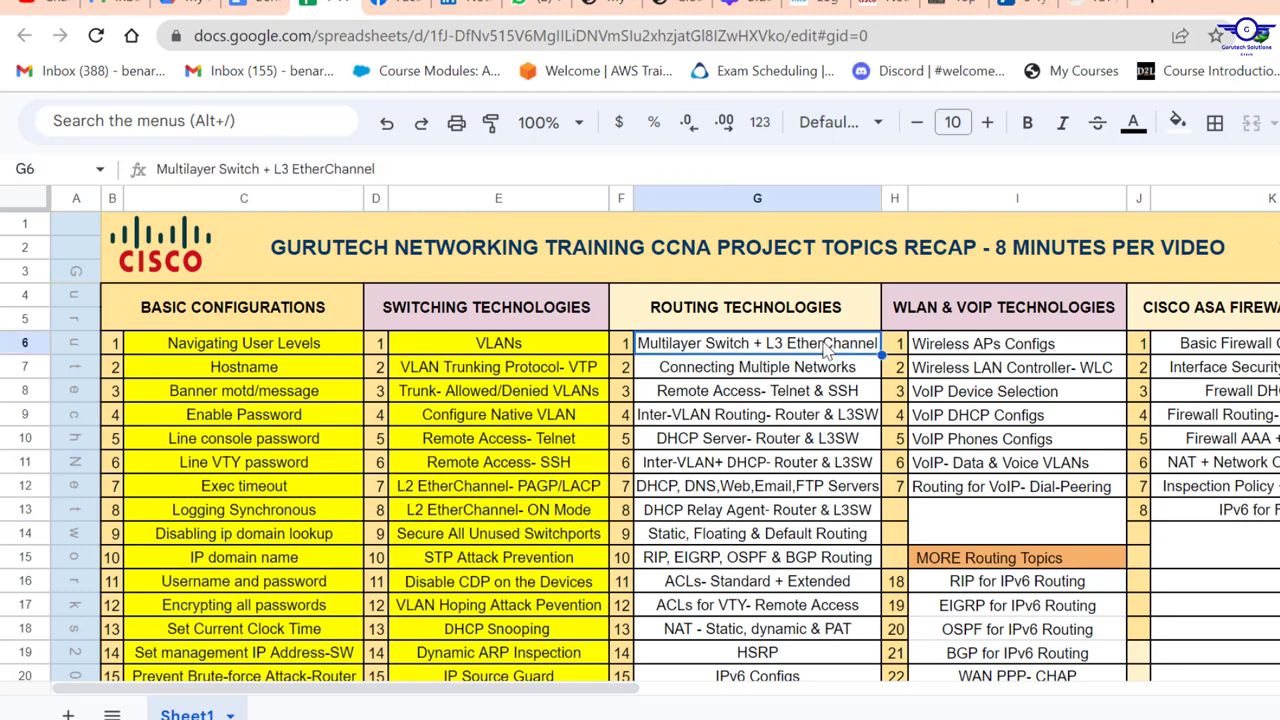
double_click(770, 342)
left_click_drag(768, 342, 884, 352)
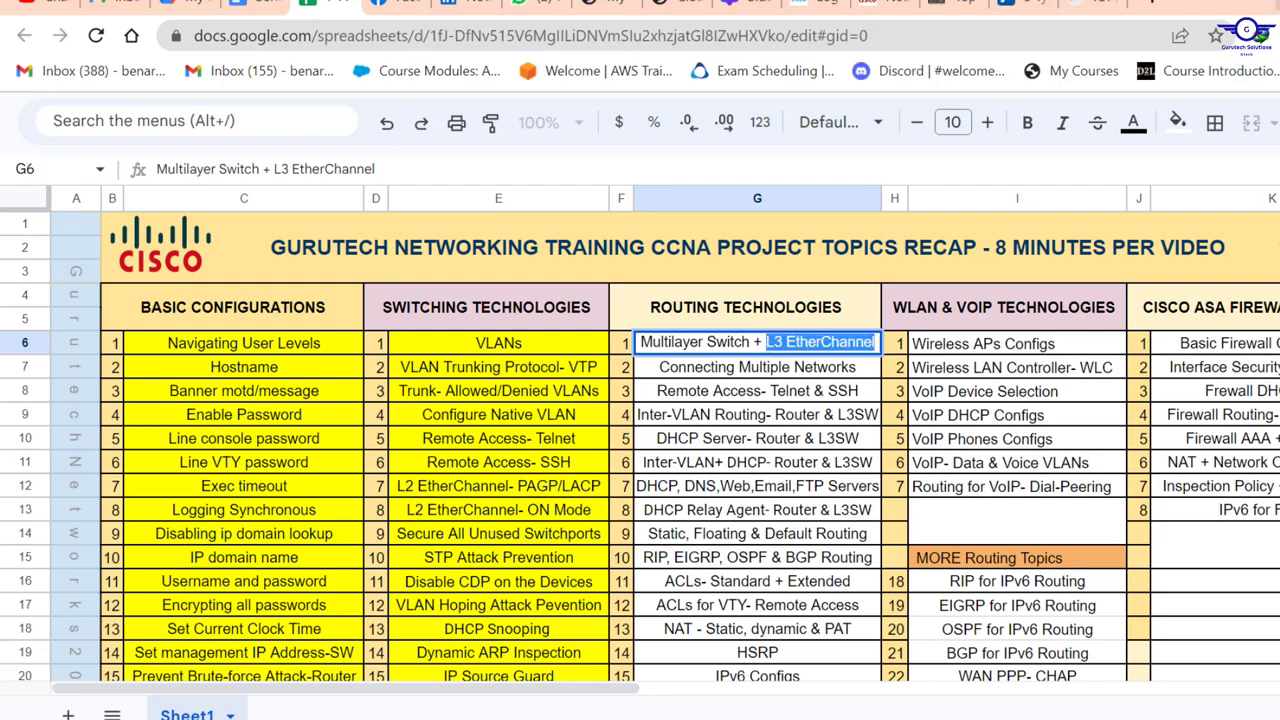